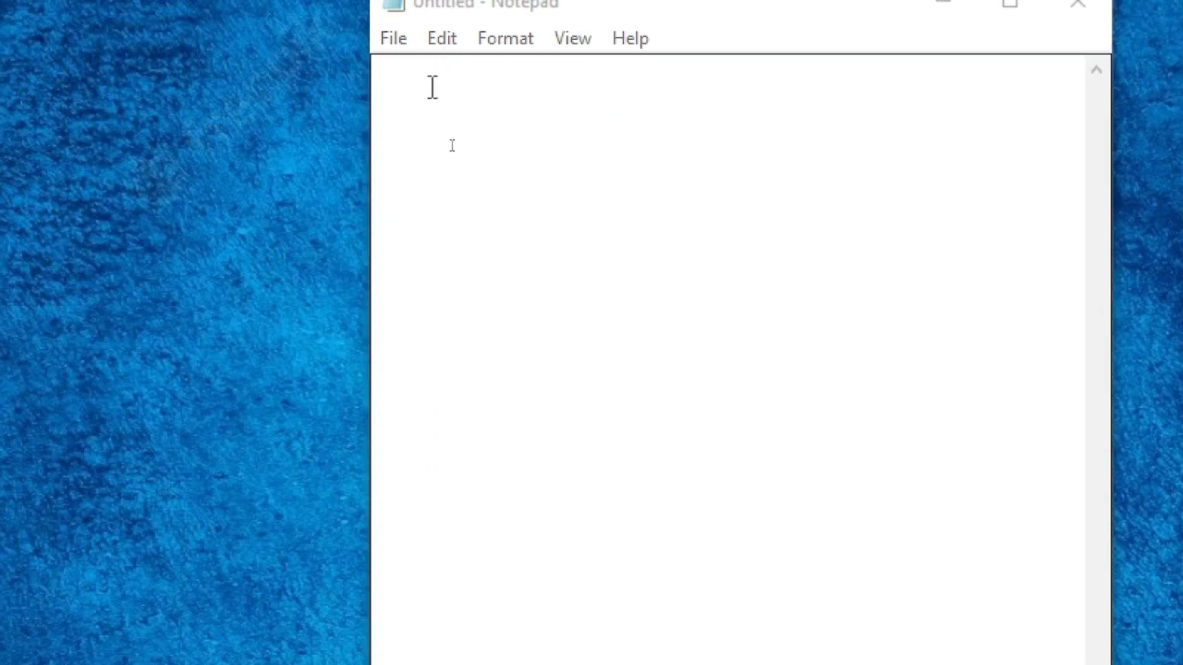
# Write the heading 'Langkah untuk login e rapor dan isi tujuan pembelajaran :' in the empty Notepad note
pyautogui.click(426, 95)
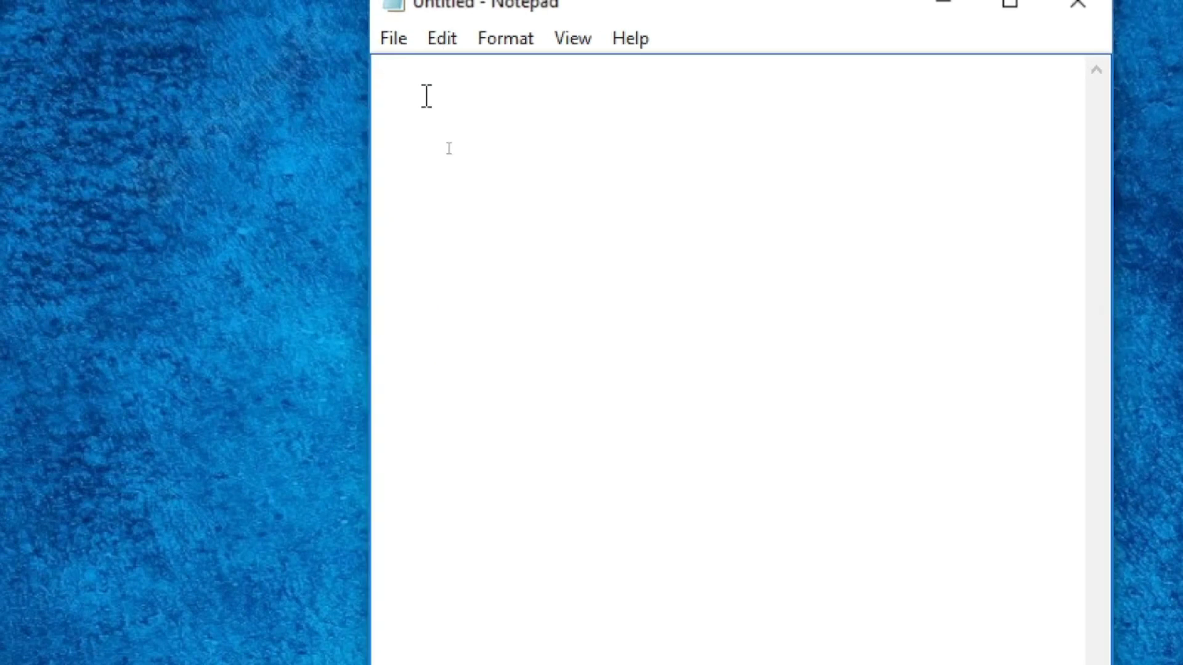
pyautogui.write('Langkah un')
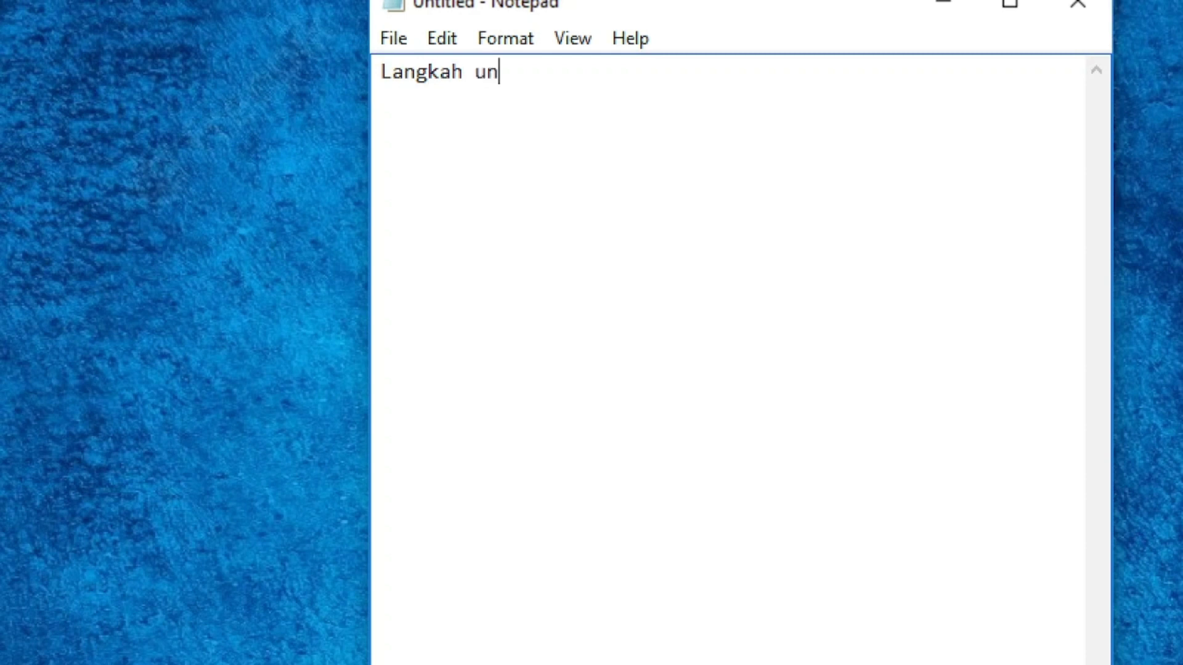
pyautogui.write('tuk logi')
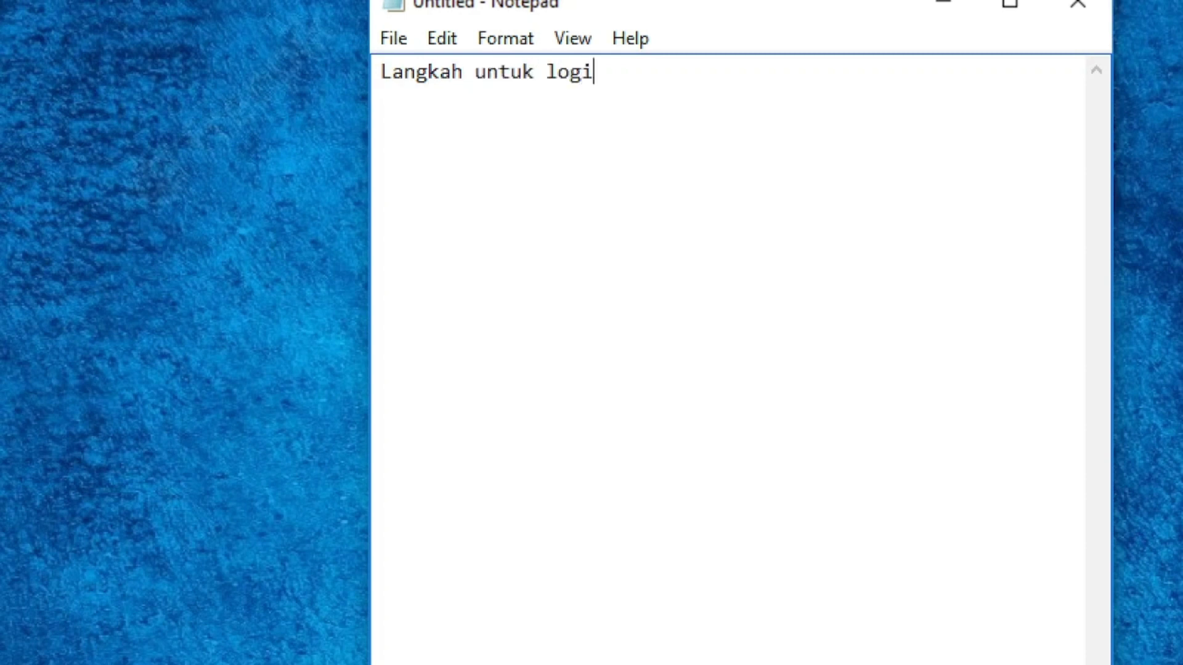
pyautogui.write('n e rapo')
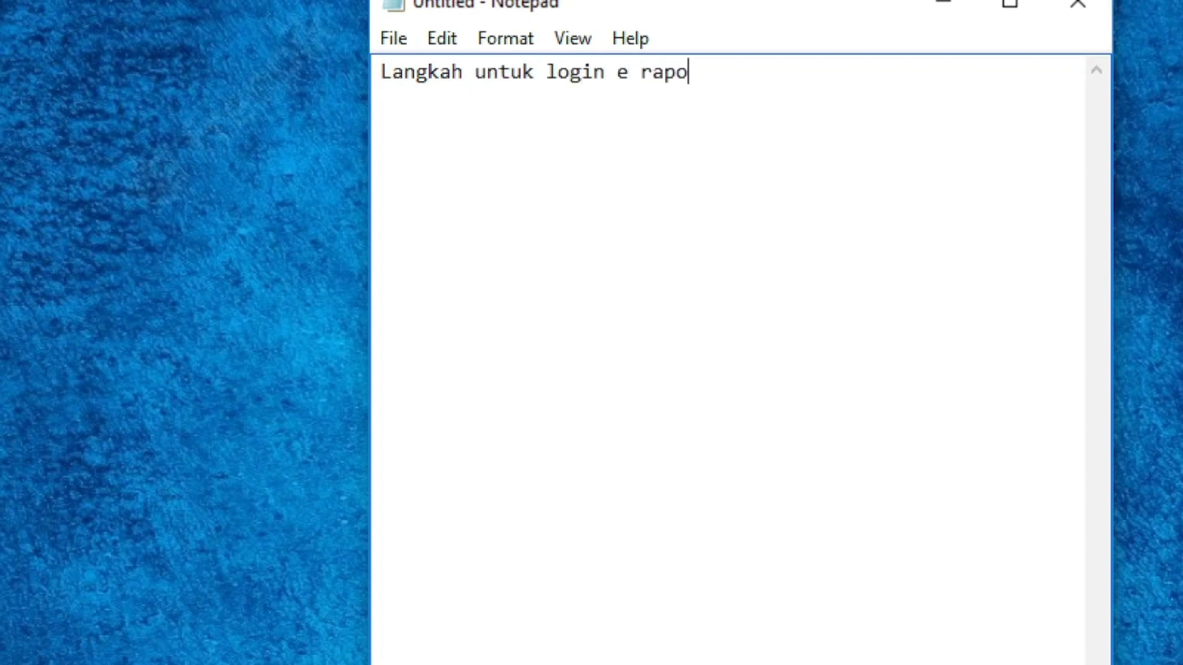
pyautogui.write('r dan isi ')
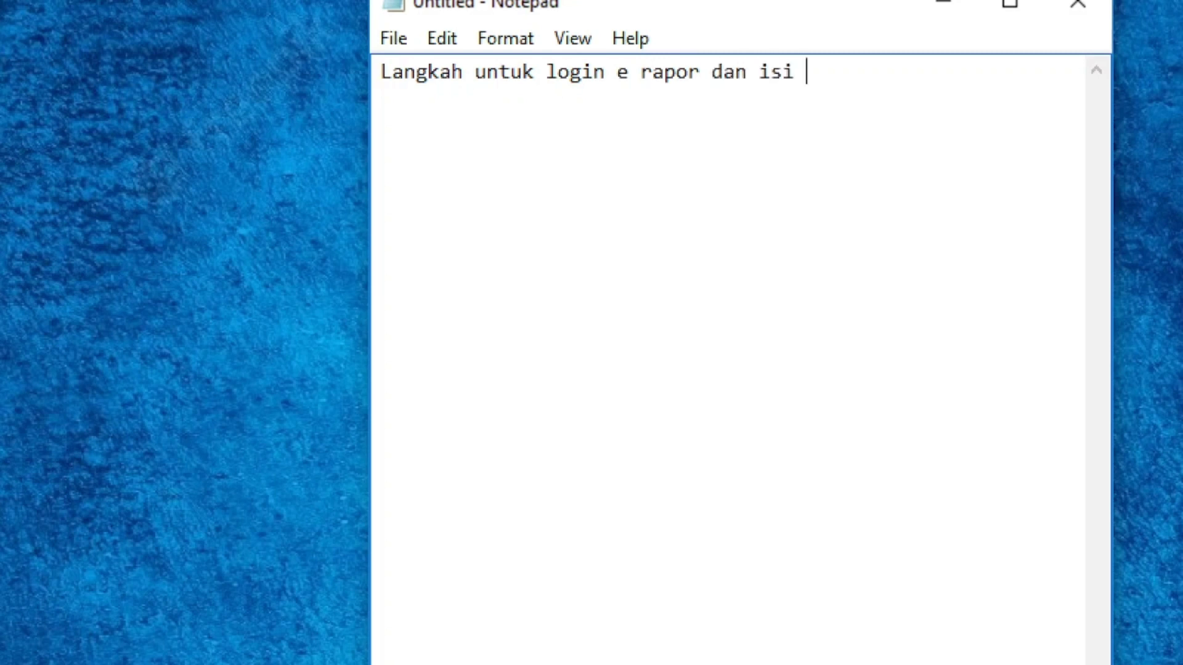
pyautogui.write('tujuan ')
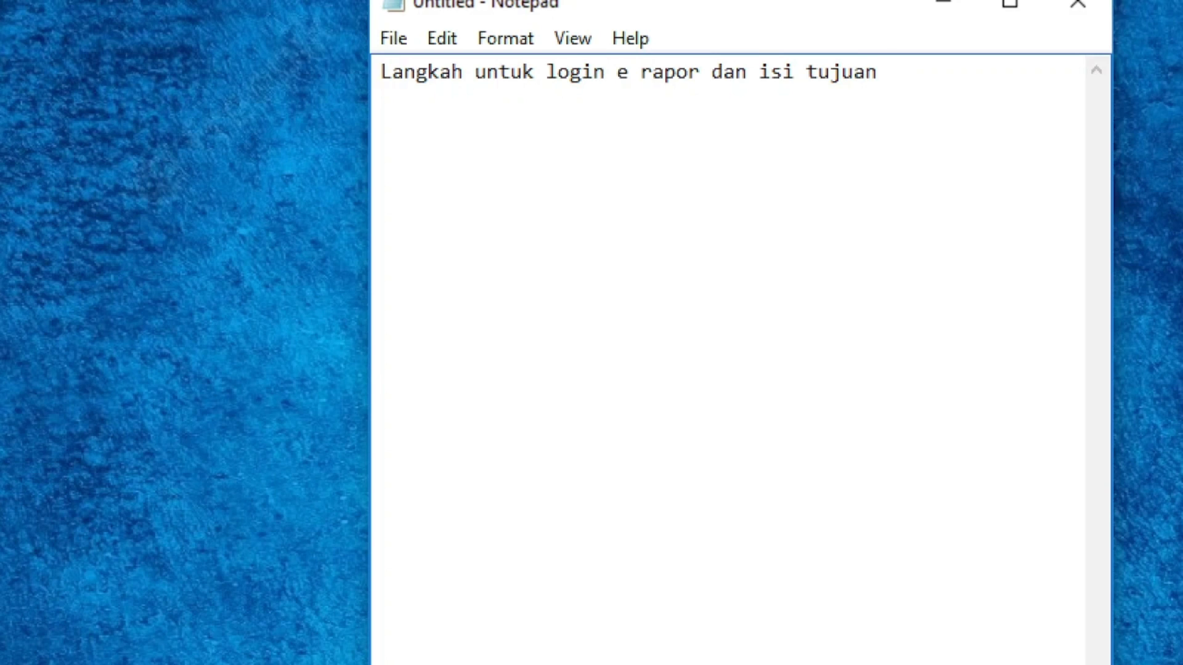
pyautogui.write('pembelajar')
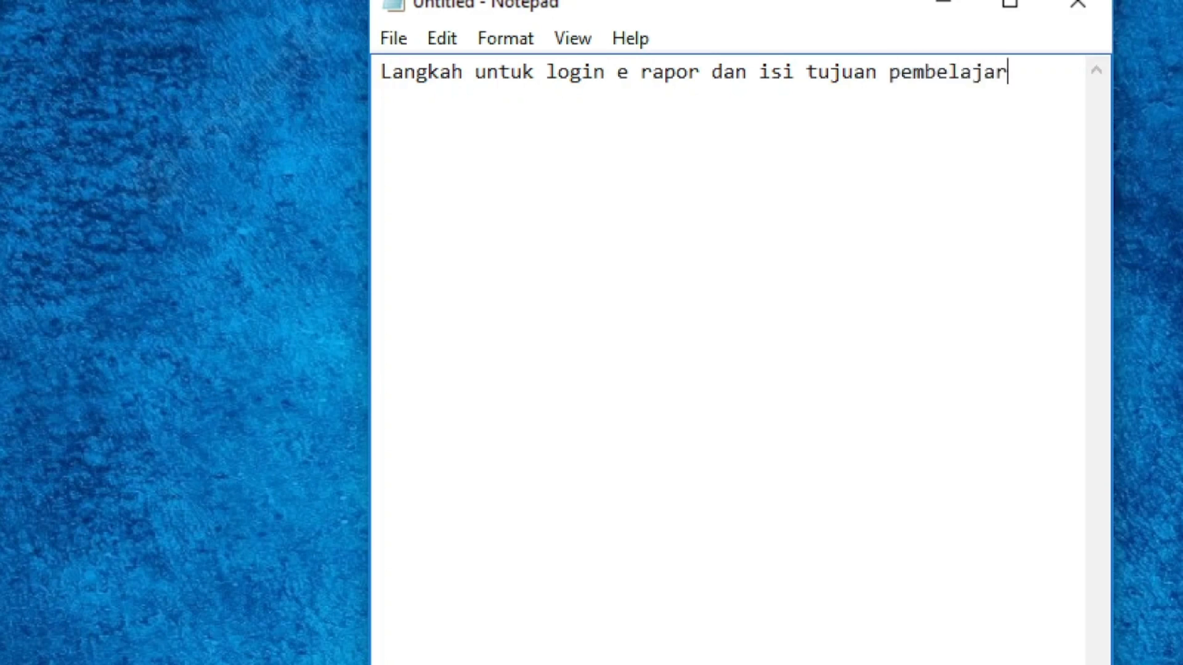
pyautogui.write('an :')
pyautogui.press('Return')
# Add the first steps: '1. buka Google chrome', '2. buka smpn1talun.sch.id', '3. pilih e rapor'
pyautogui.write('1. buka ')
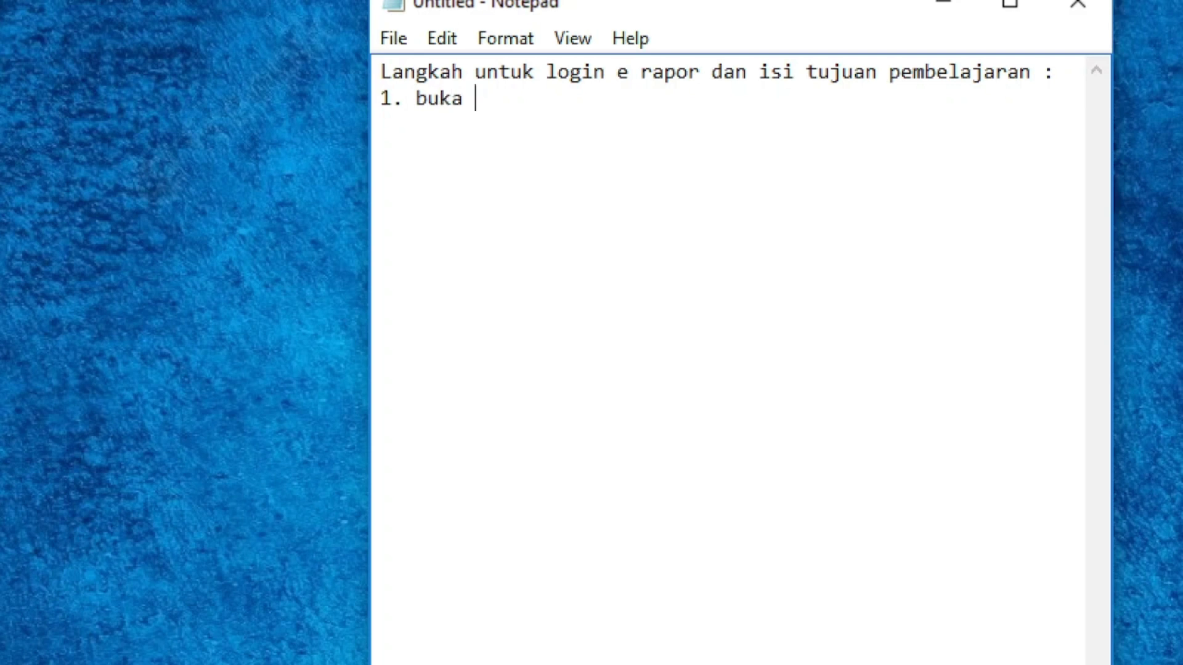
pyautogui.write('Goob')
pyautogui.press('BackSpace')
pyautogui.write('gle ')
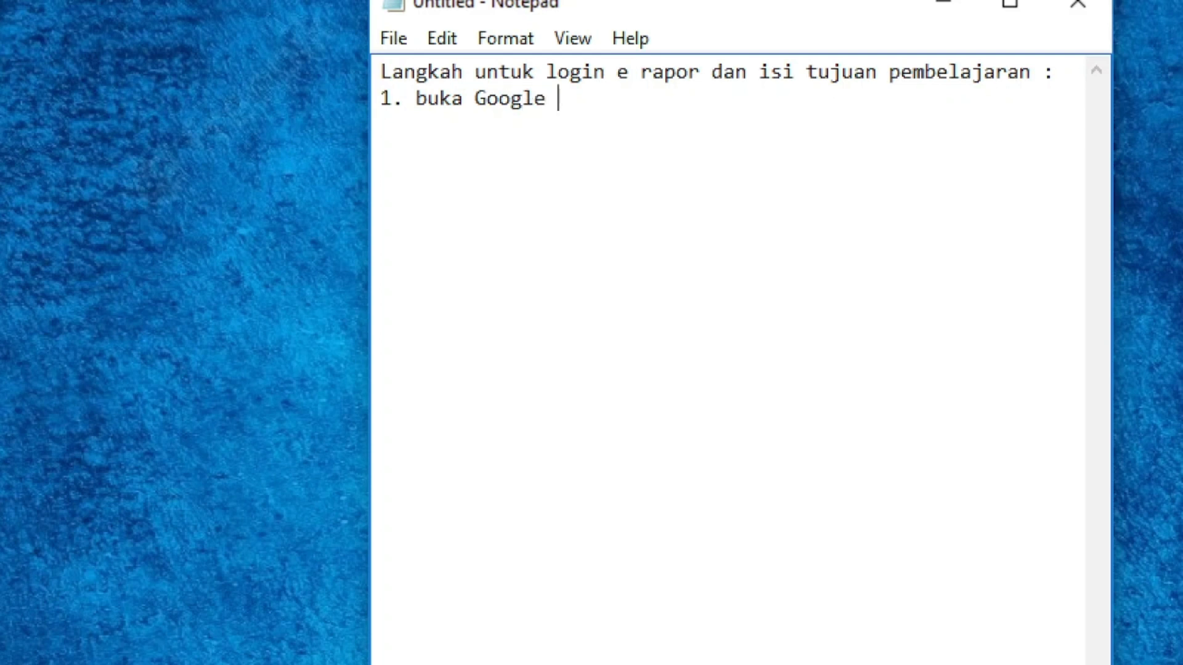
pyautogui.write('chrome ')
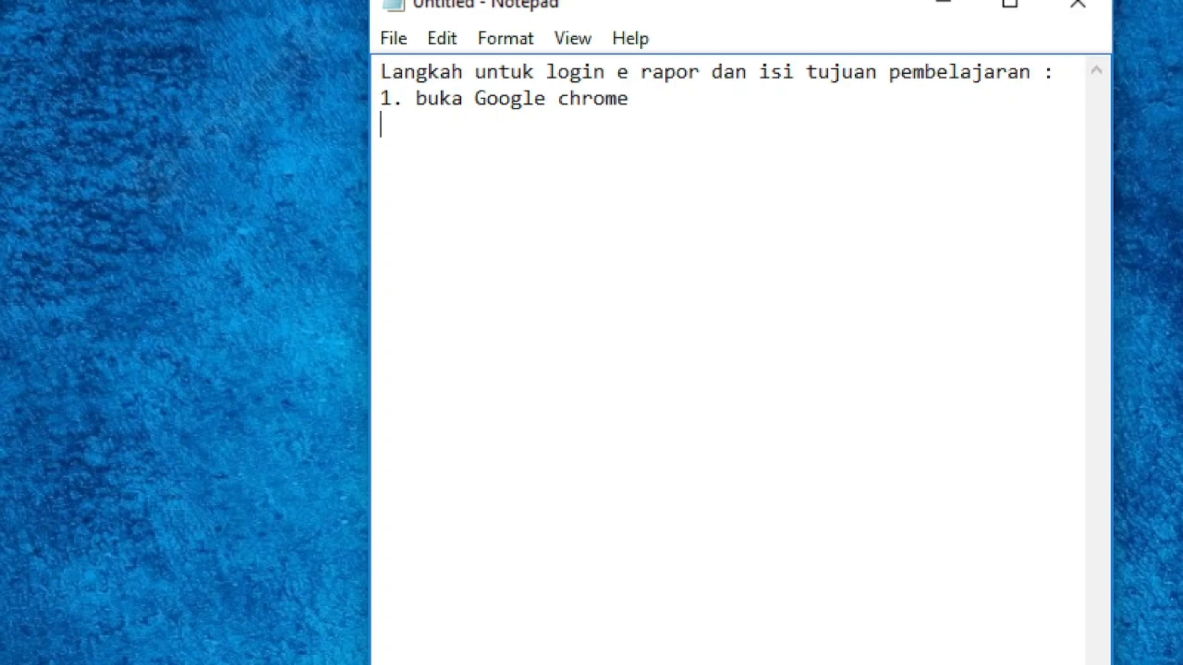
pyautogui.write('2. buka s')
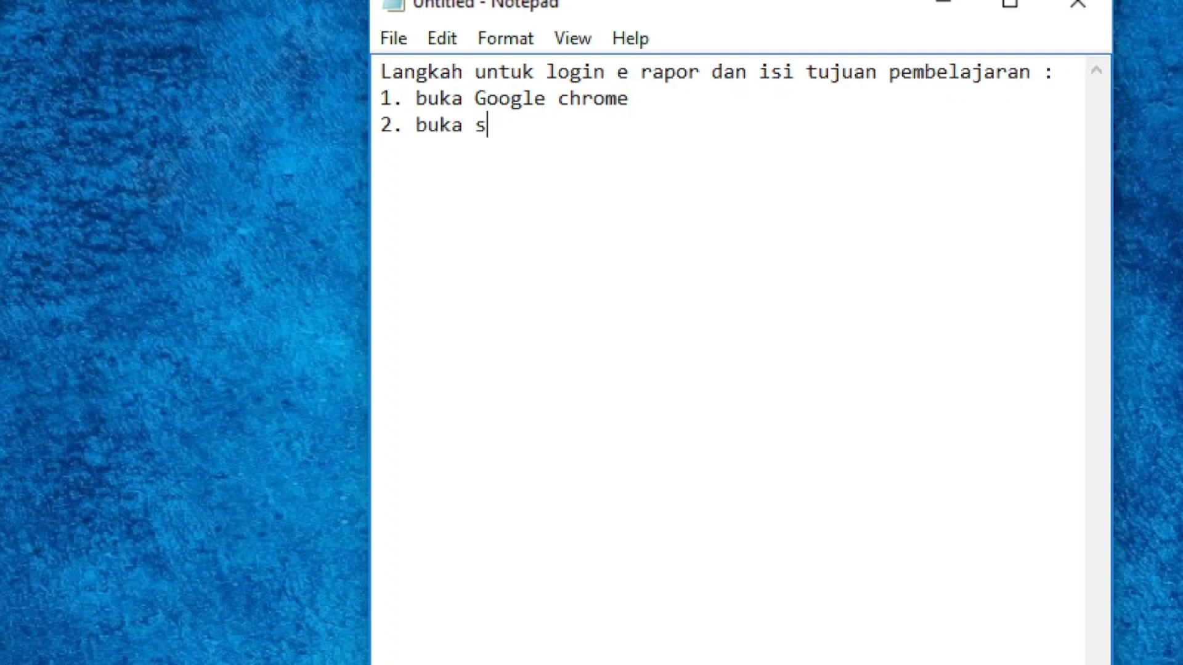
pyautogui.write('mpn1ta')
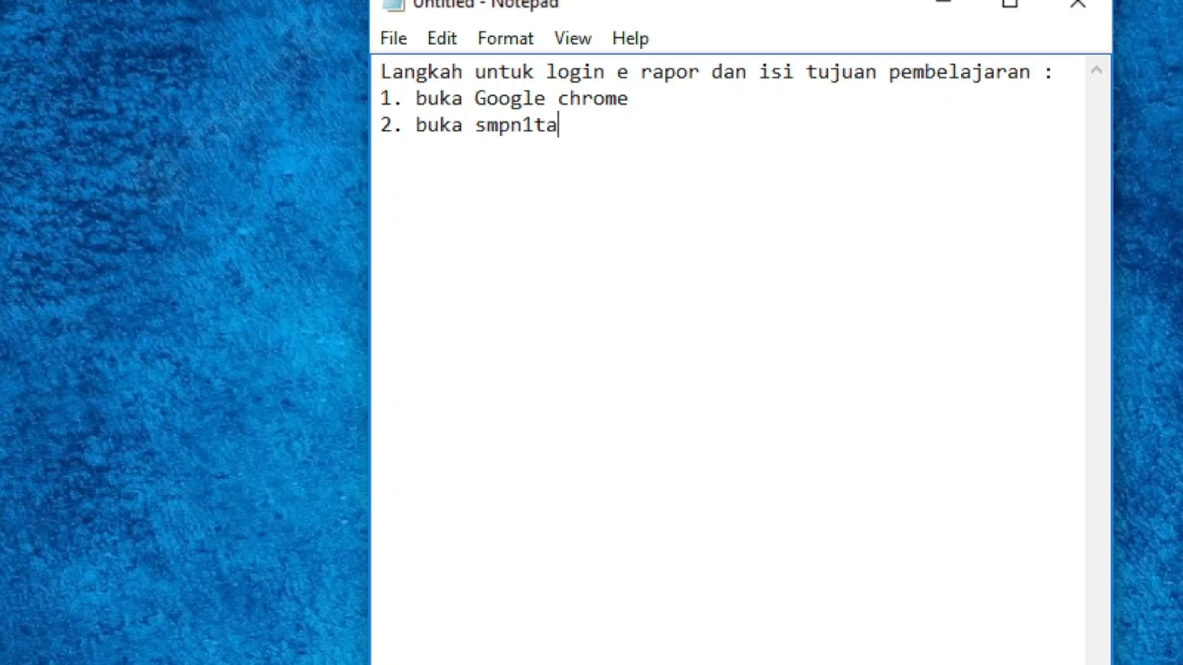
pyautogui.write('lun.sch')
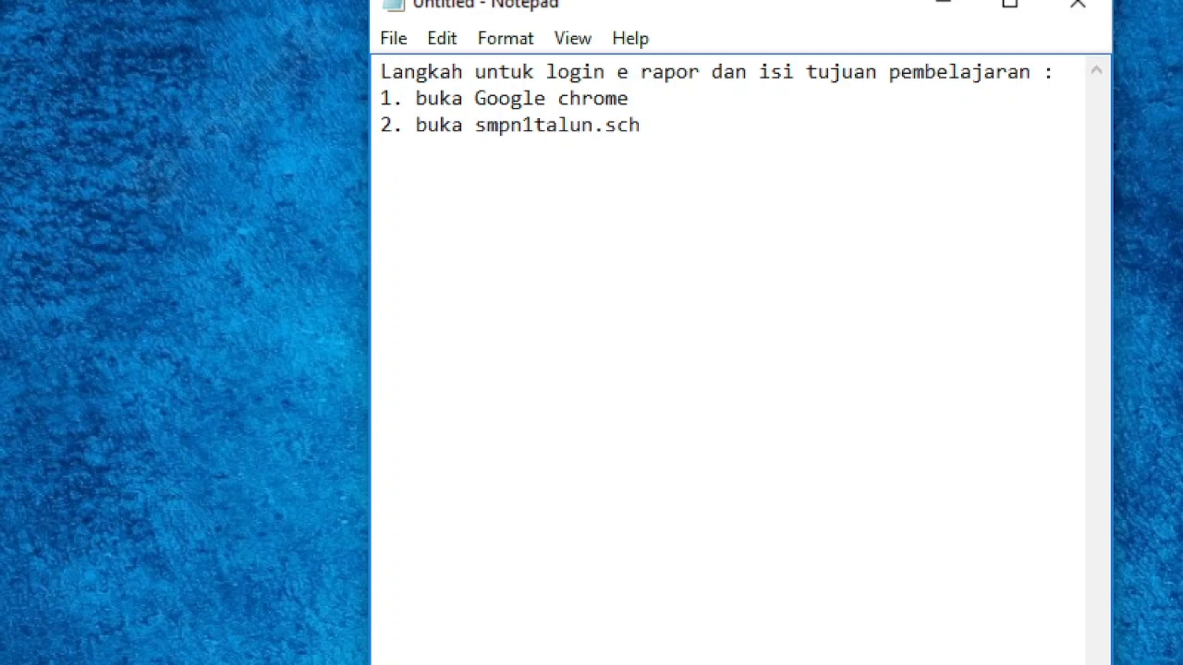
pyautogui.write('.id ')
pyautogui.write('3. p')
pyautogui.write('ilih e')
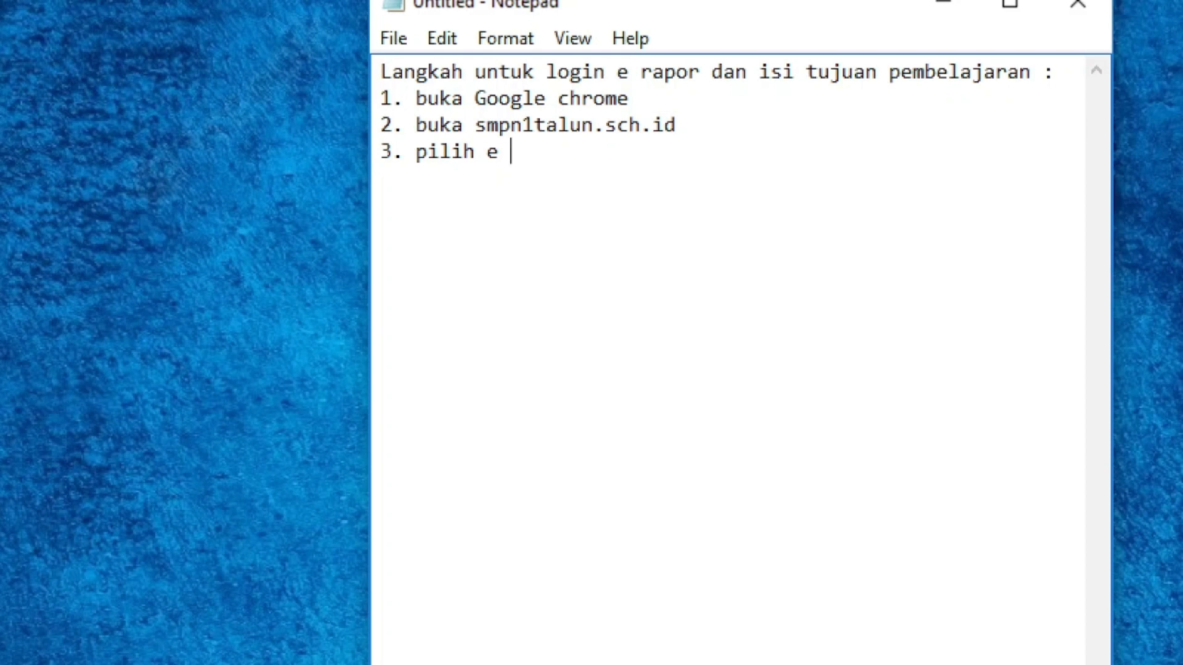
pyautogui.write(' rapor')
# Add step 4 'pilih k-13 atau kurikulum merdeka' and step 5 'login dengan user dan password yang sudah di bagikan'
pyautogui.write('4')
pyautogui.write('. ')
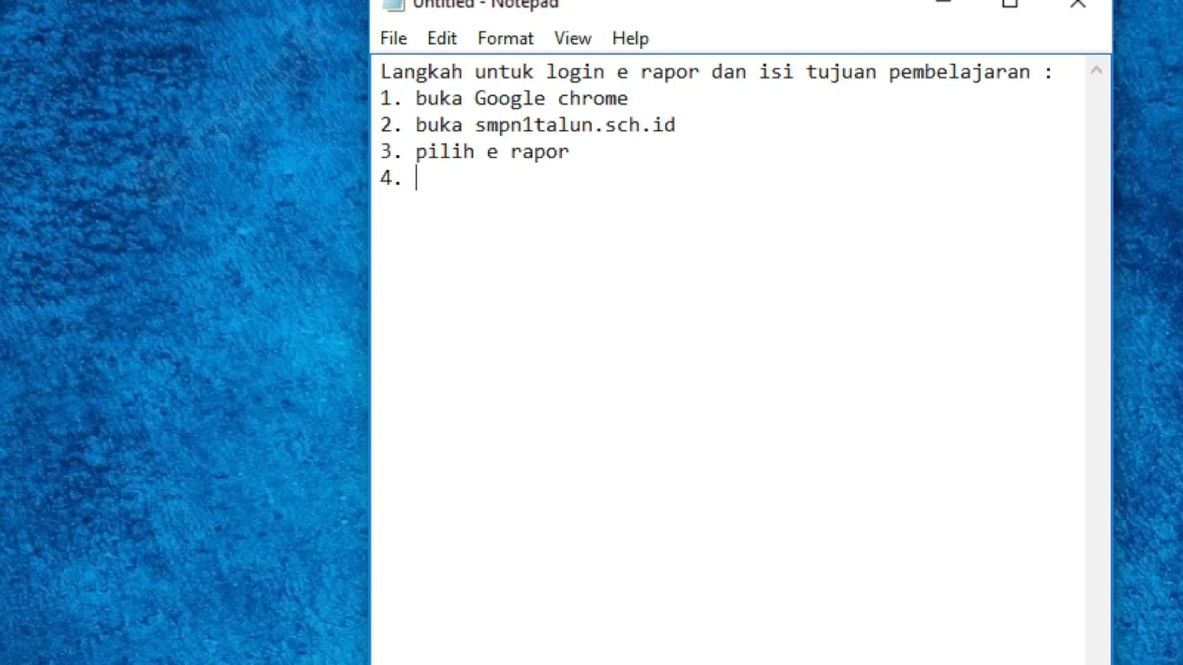
pyautogui.write('pilih ')
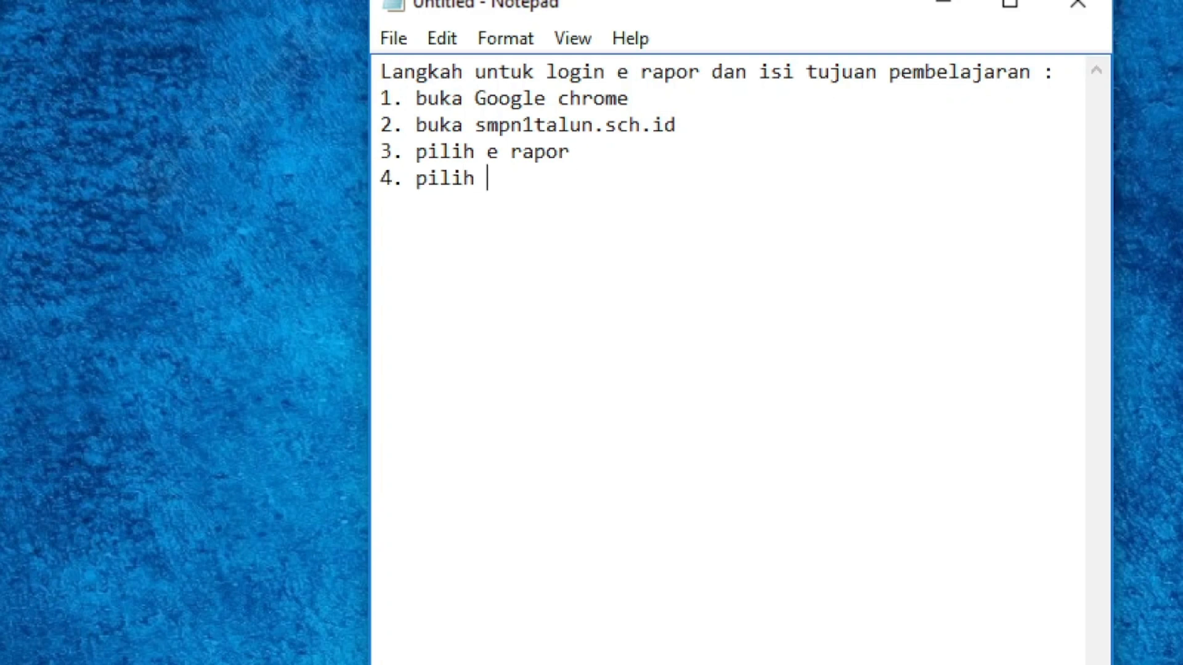
pyautogui.write('k-13 atau ')
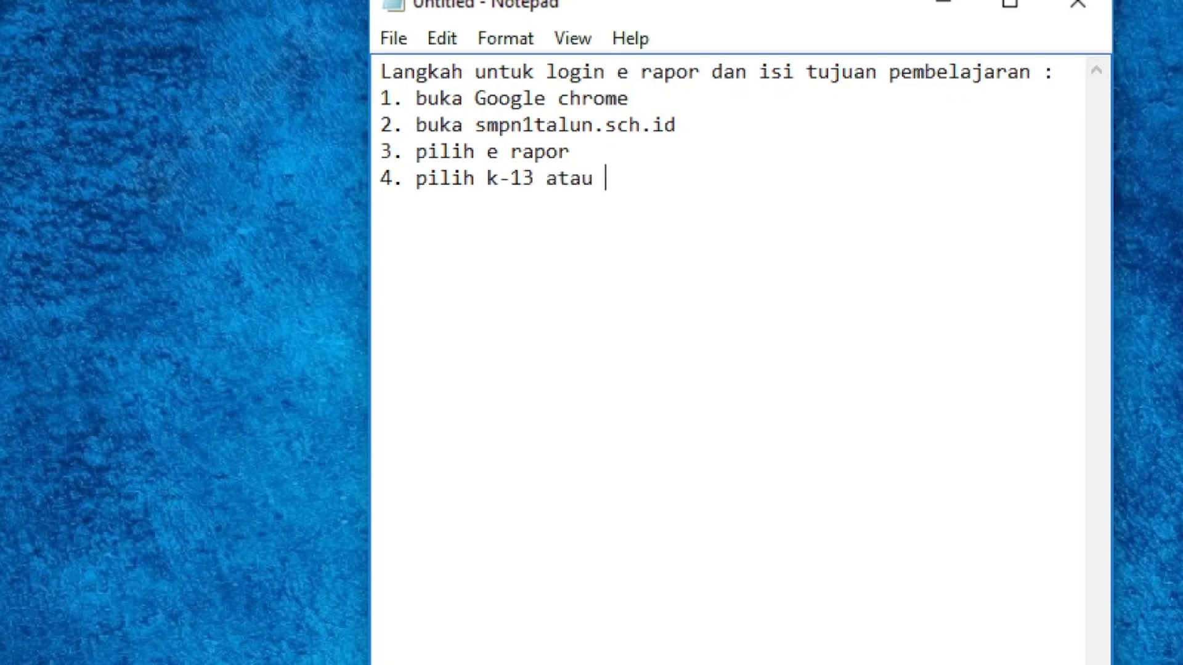
pyautogui.write('kurikulu')
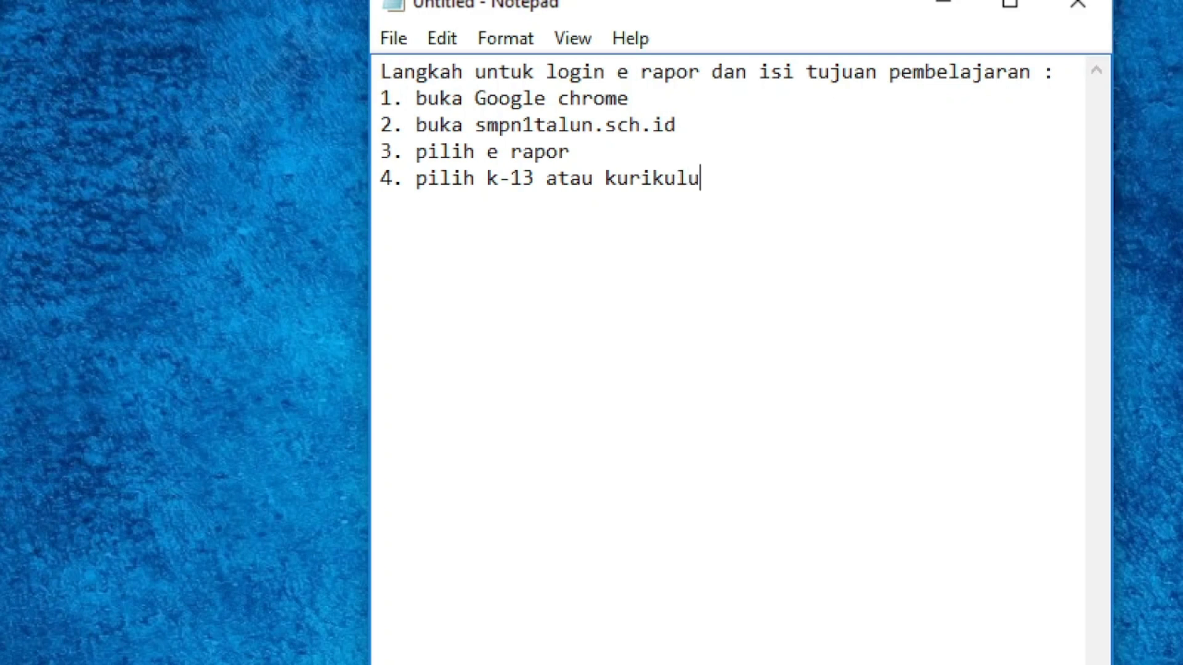
pyautogui.write('m merdeka')
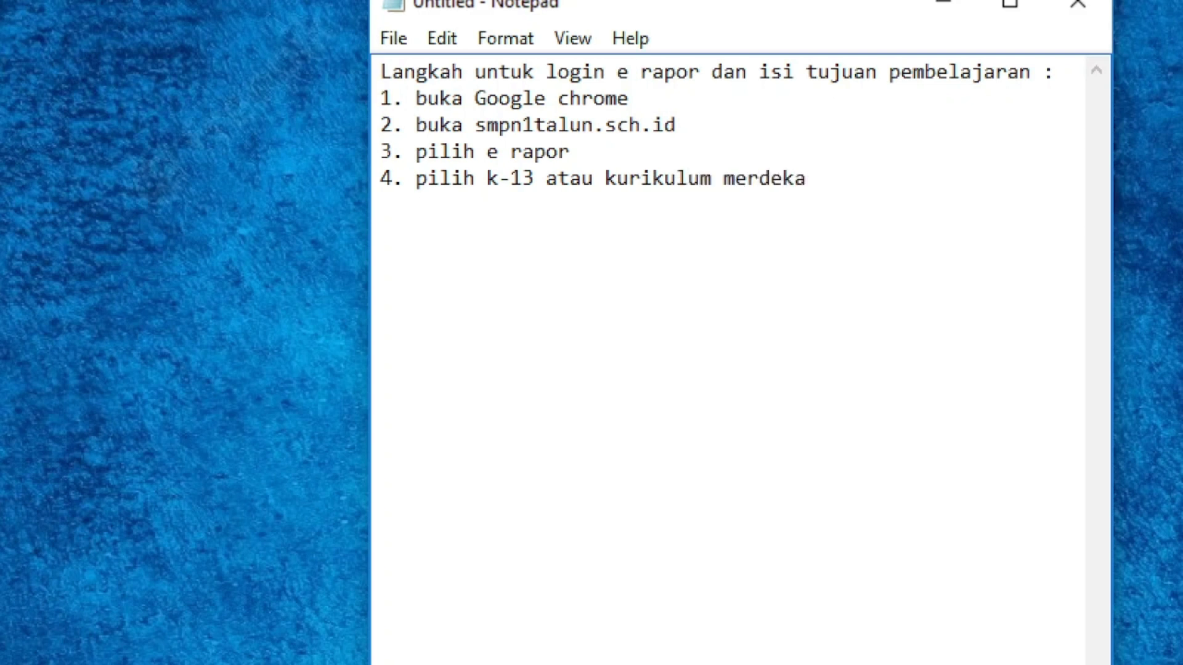
pyautogui.press('Return')
pyautogui.write('5. login')
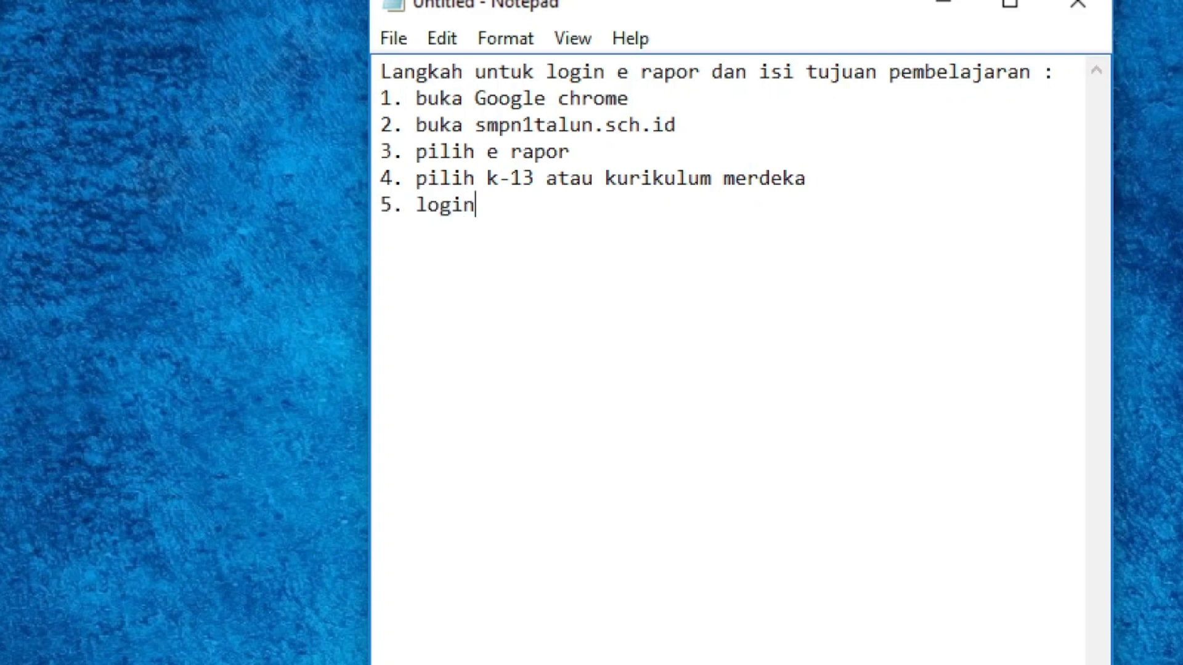
pyautogui.write(' dengan ')
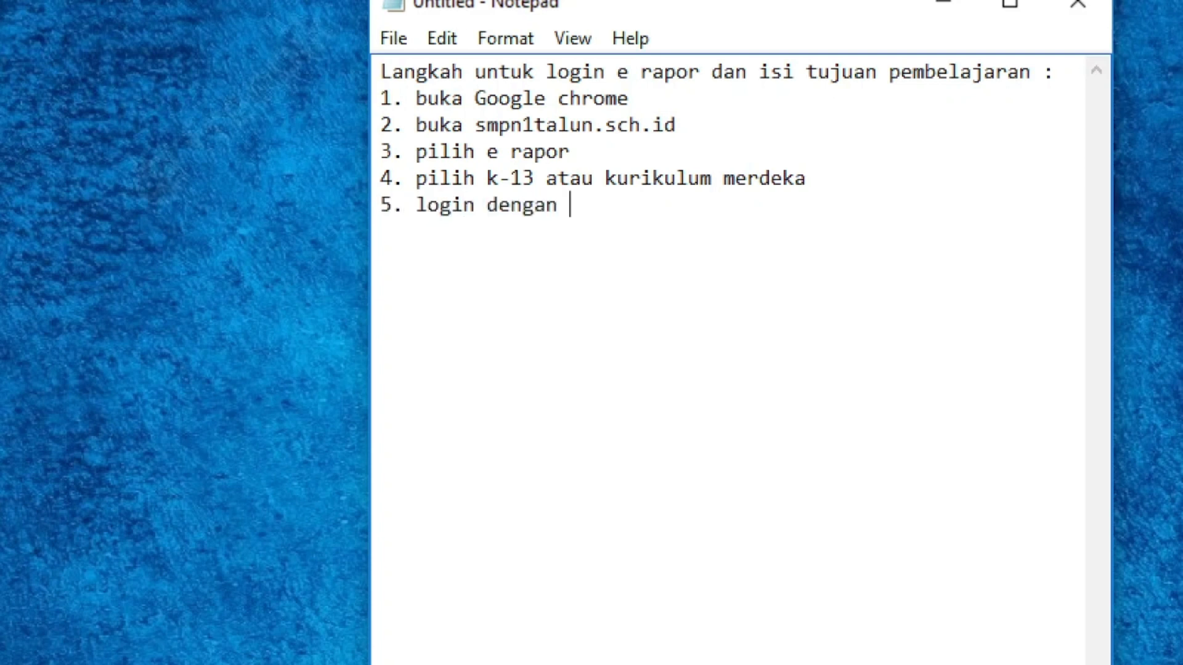
pyautogui.write('user dan pa')
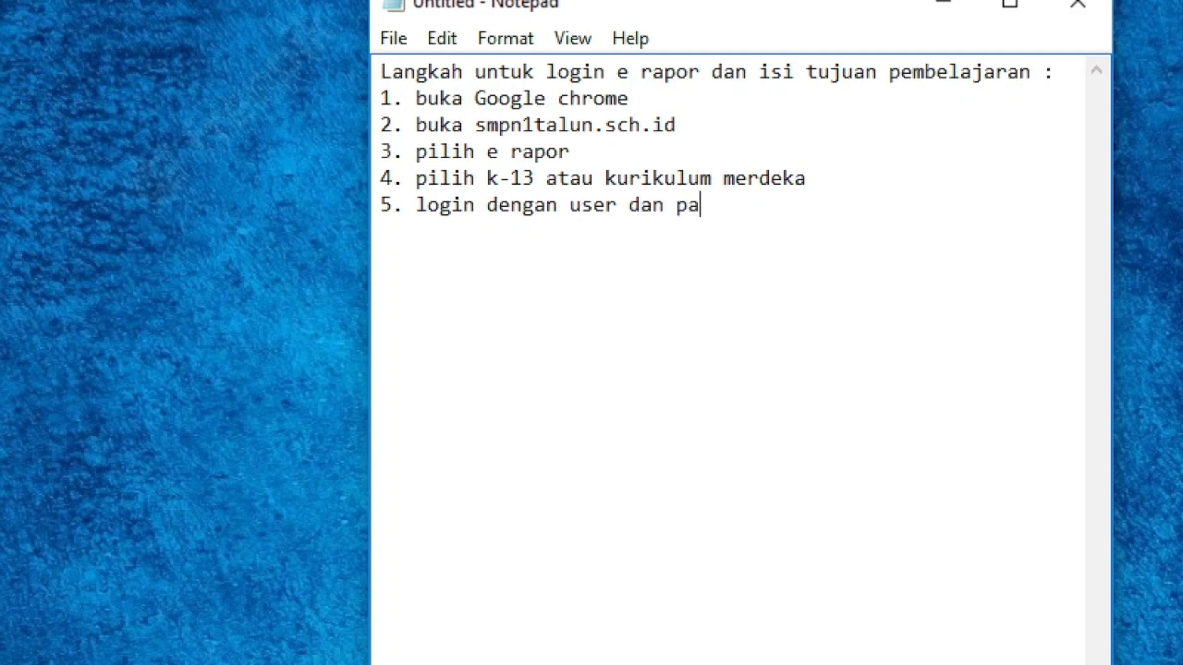
pyautogui.write('ssword')
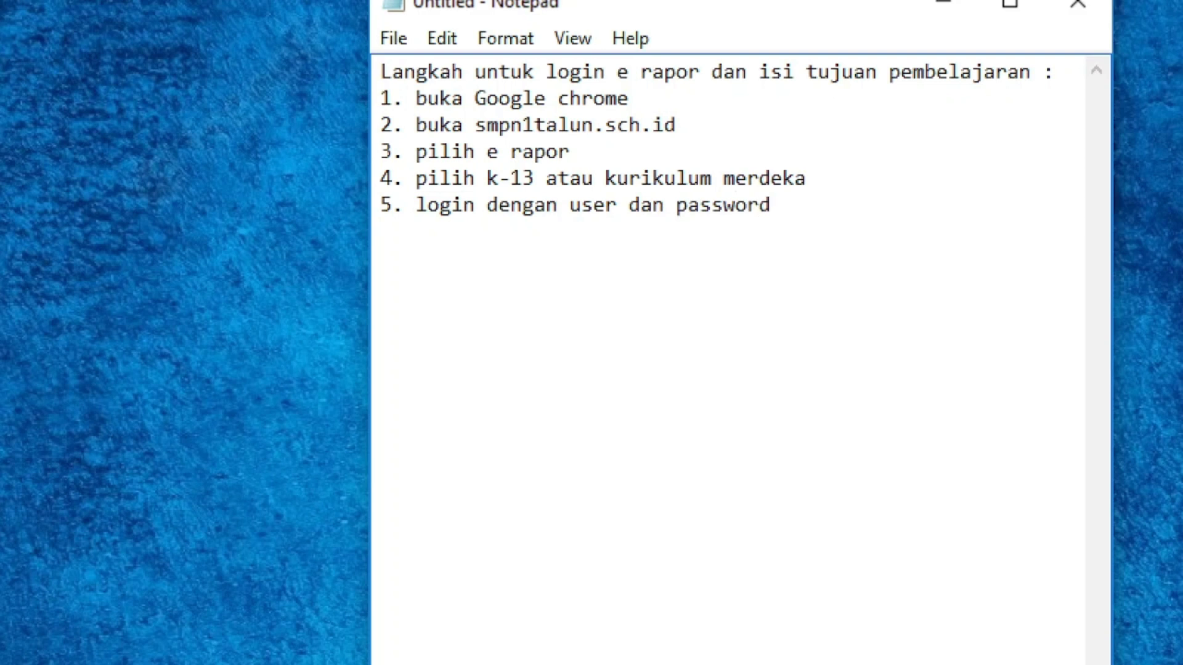
pyautogui.write(' yang sud')
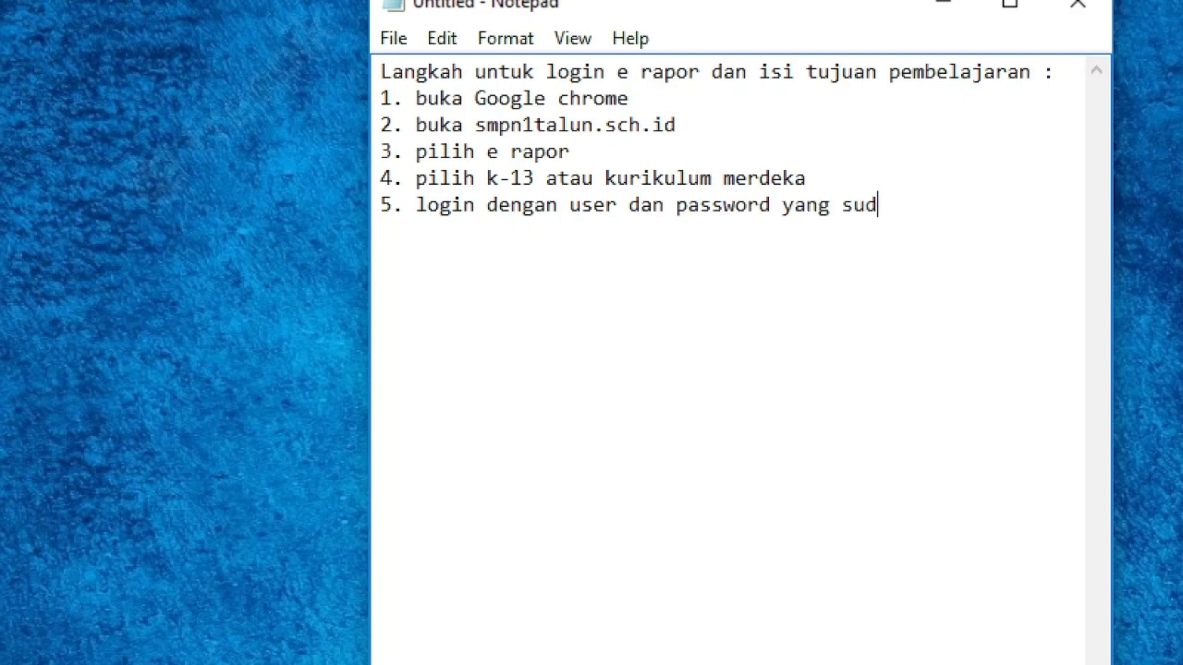
pyautogui.write('ah di bagika')
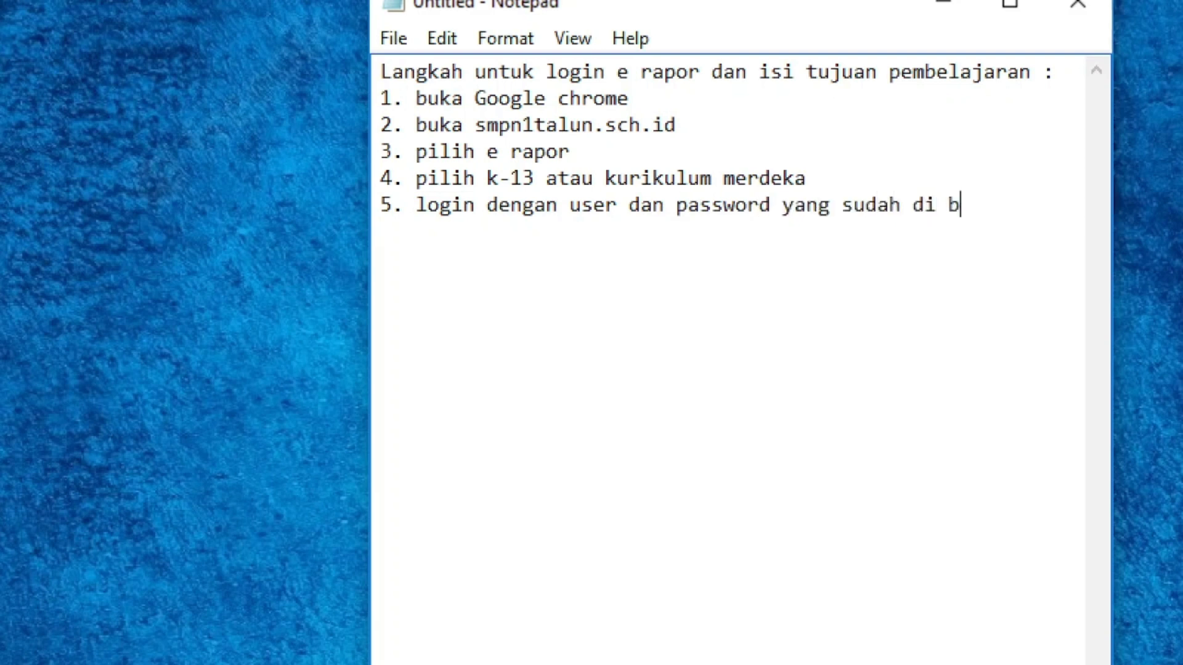
pyautogui.write('n')
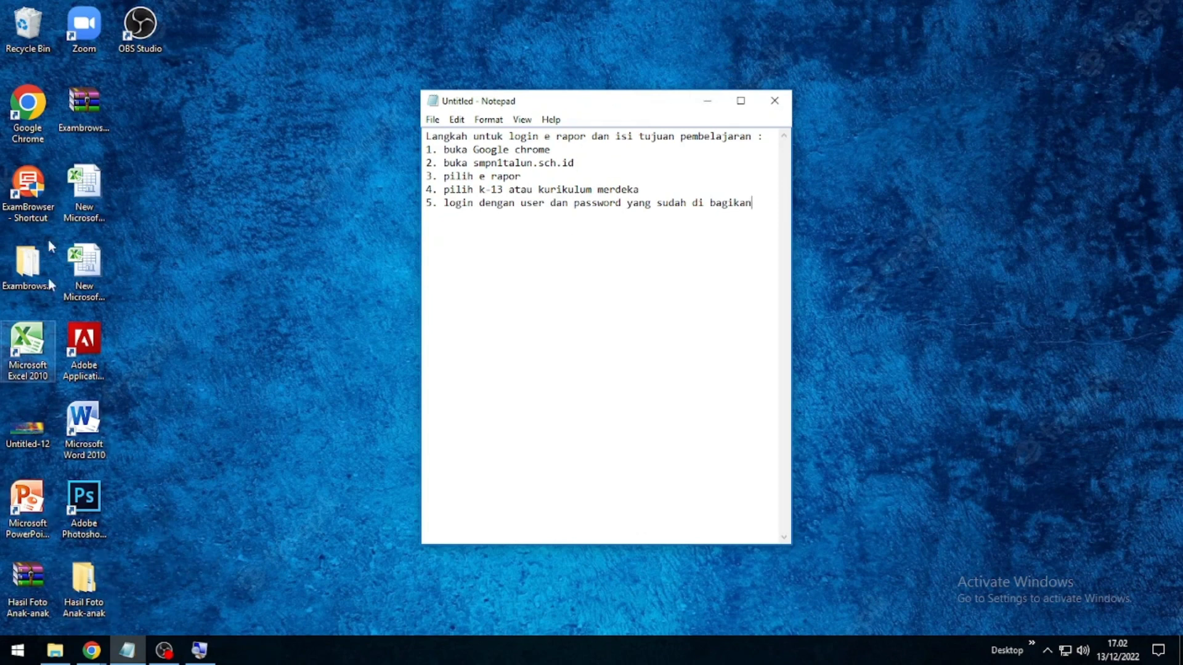
# Launch Chrome maximized, go to smpn1talun.sch.id and open the ERAPOR K13 login page
pyautogui.click(28, 104)
pyautogui.doubleClick(28, 103)
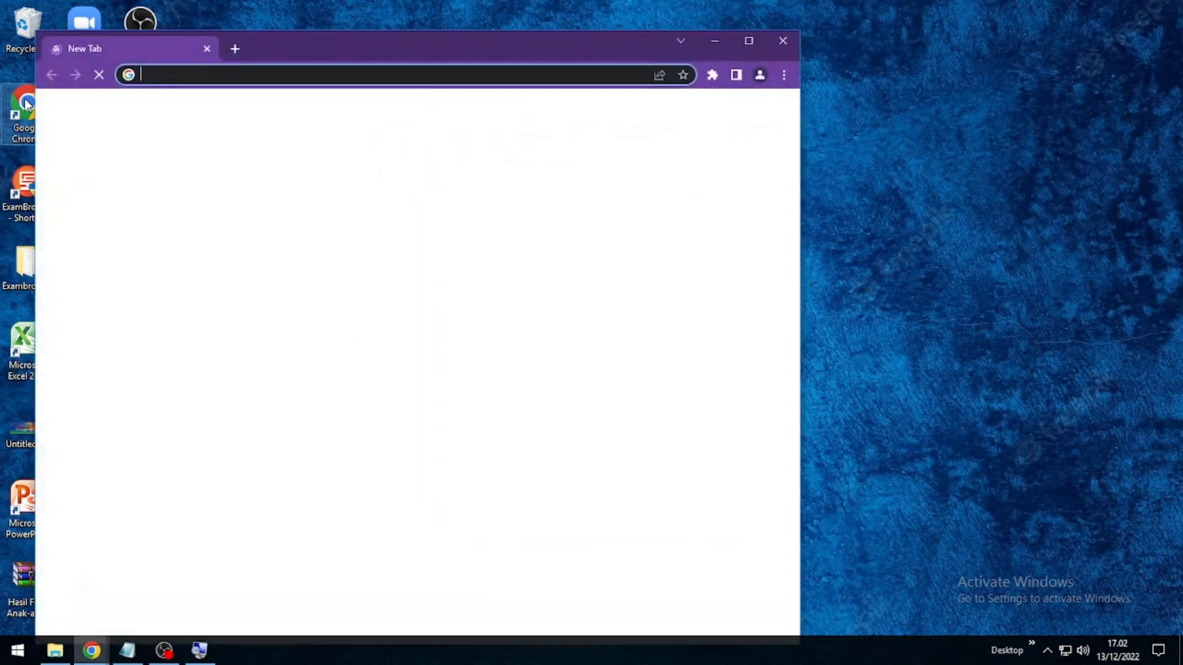
pyautogui.click(748, 40)
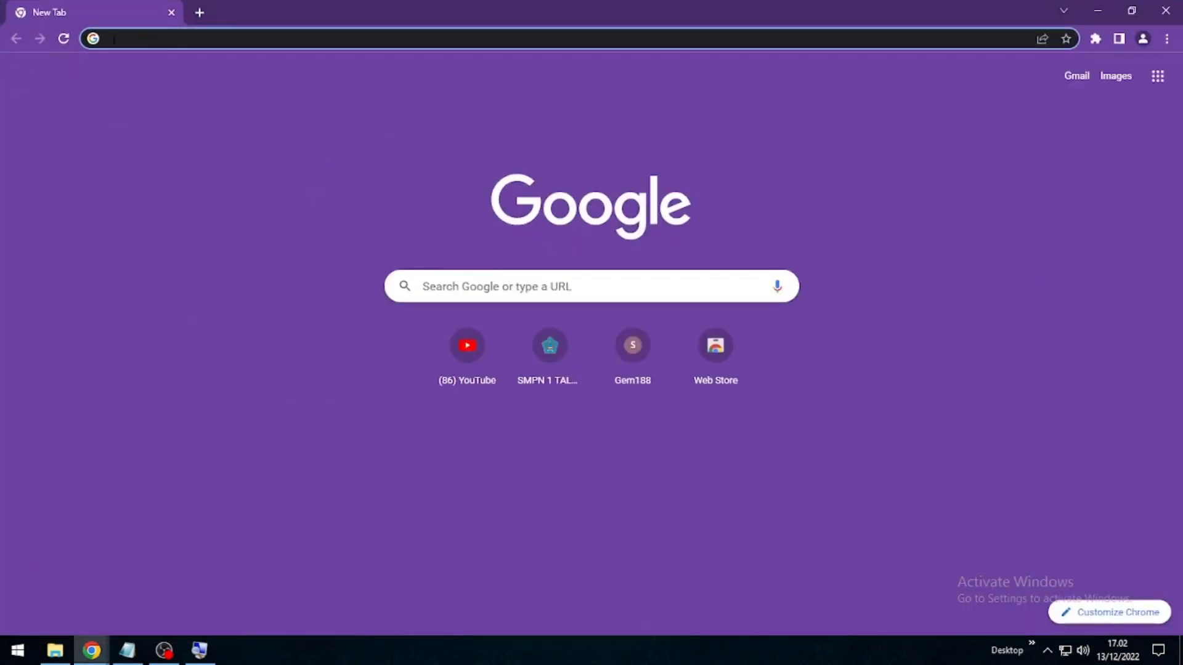
pyautogui.write('smpn1talun.sch.id')
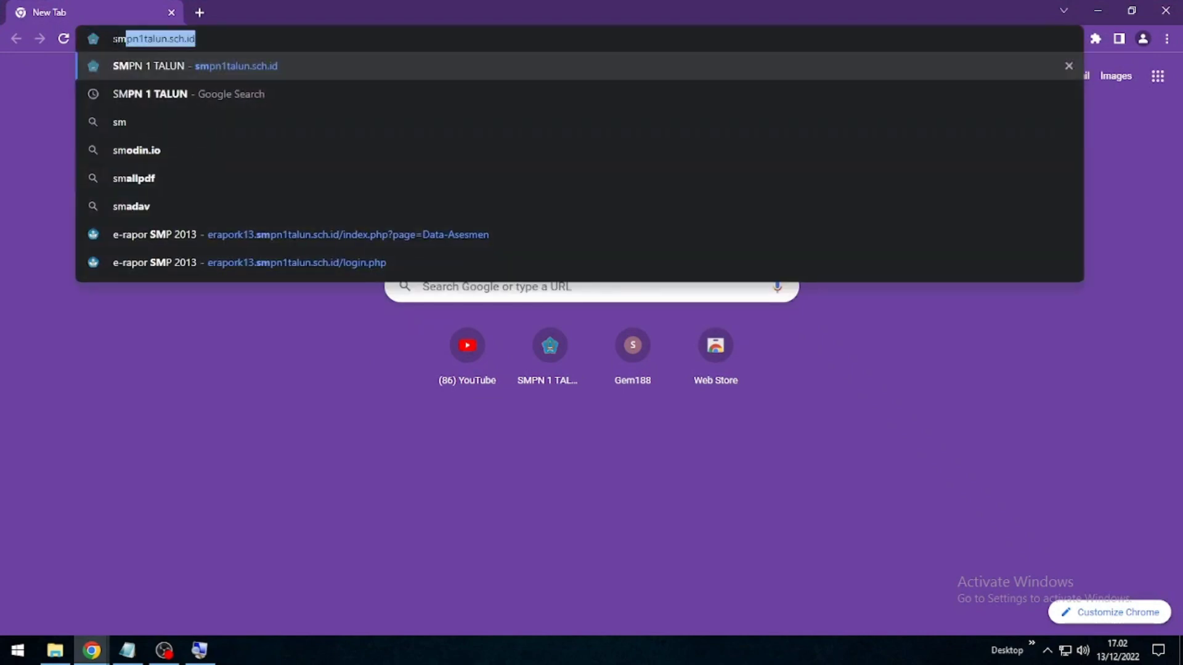
pyautogui.press('Return')
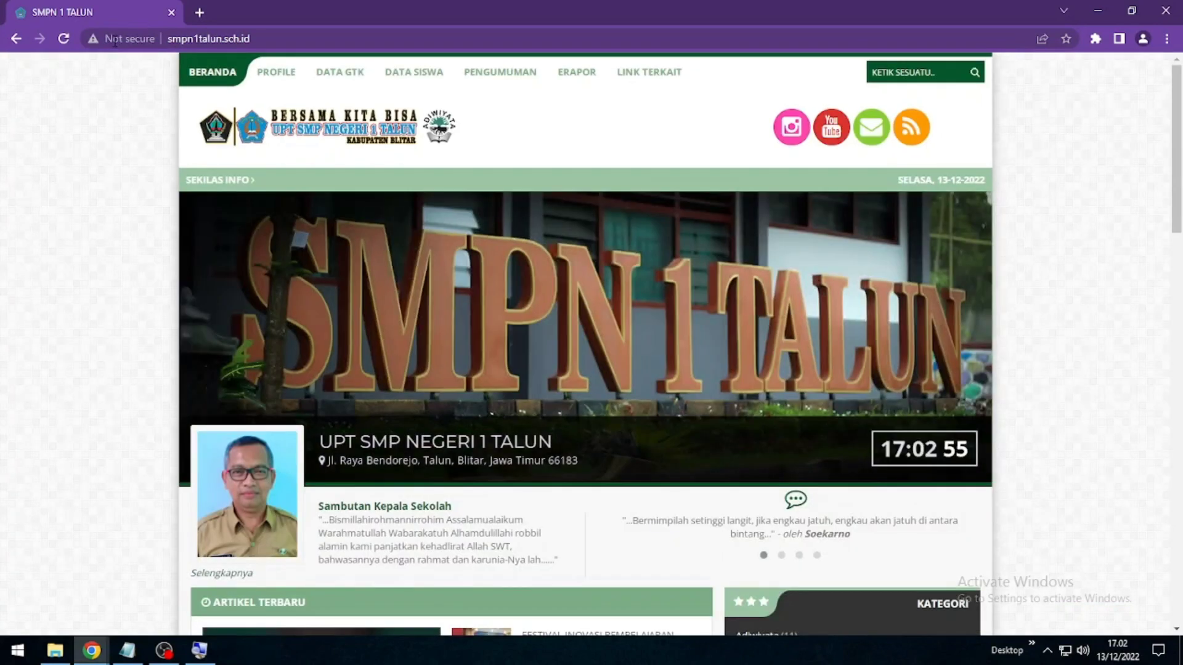
pyautogui.moveTo(568, 78)
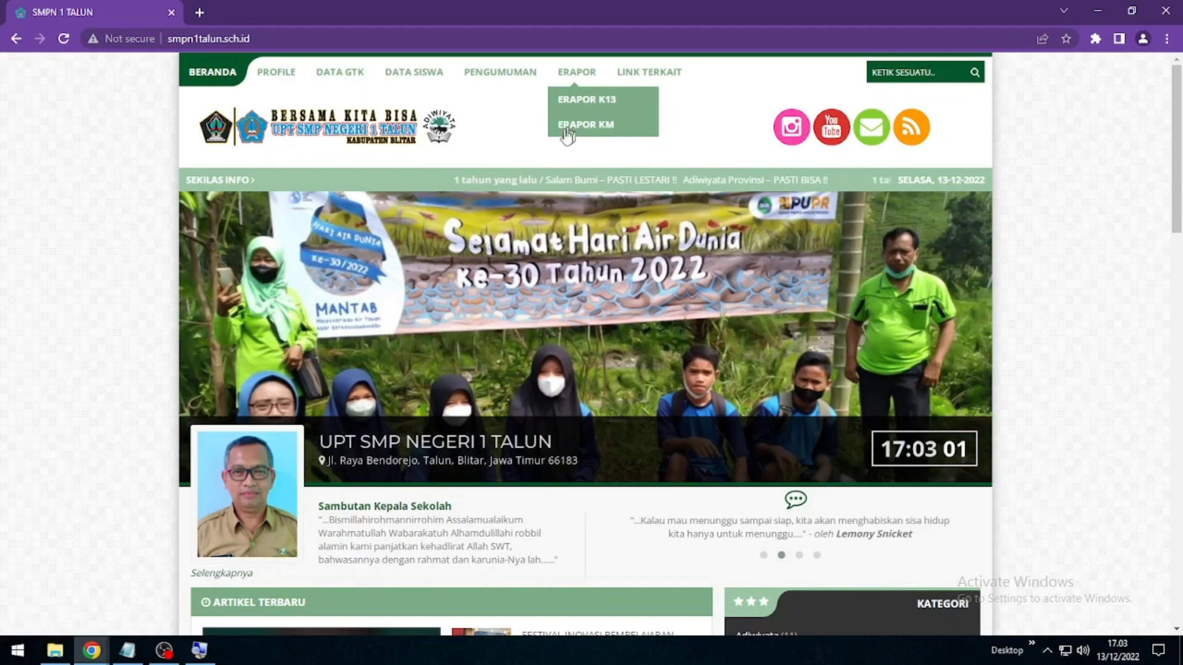
pyautogui.click(589, 103)
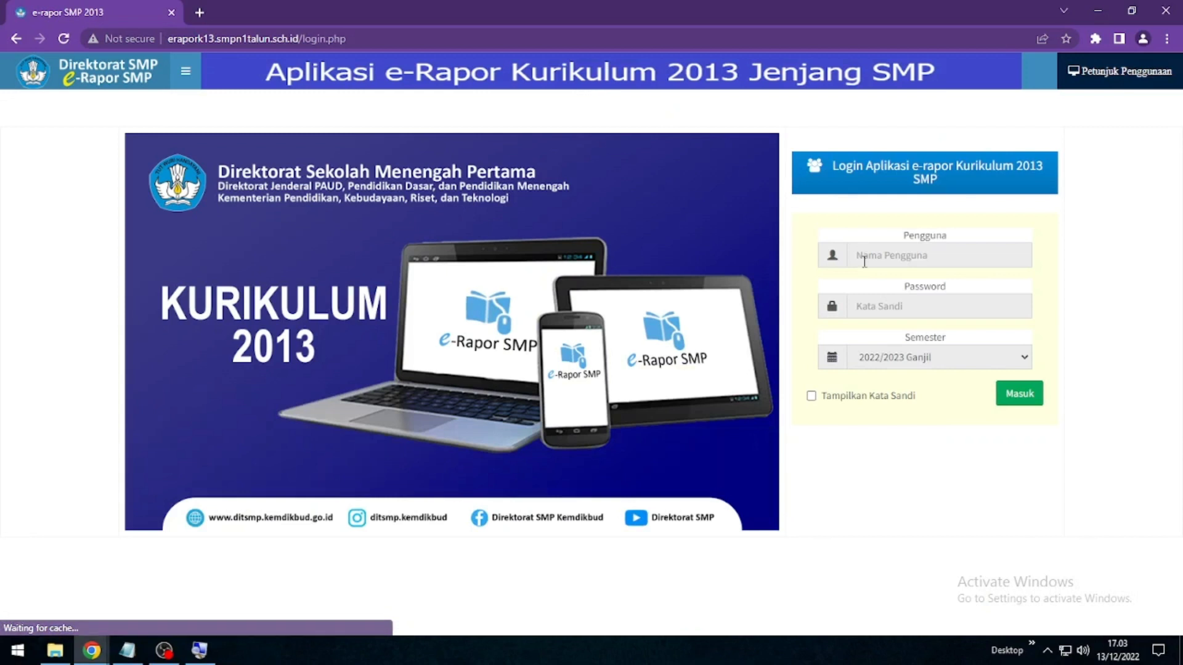
# Enter the teacher's username in Pengguna and the account password in Password
pyautogui.click(861, 261)
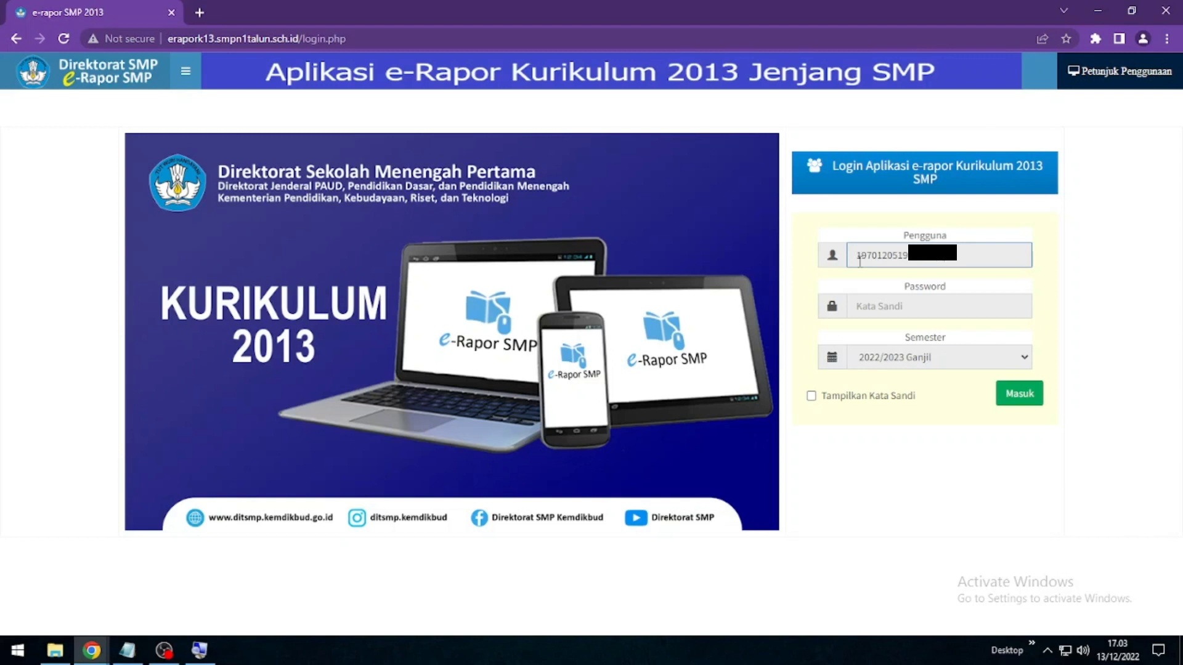
pyautogui.click(885, 304)
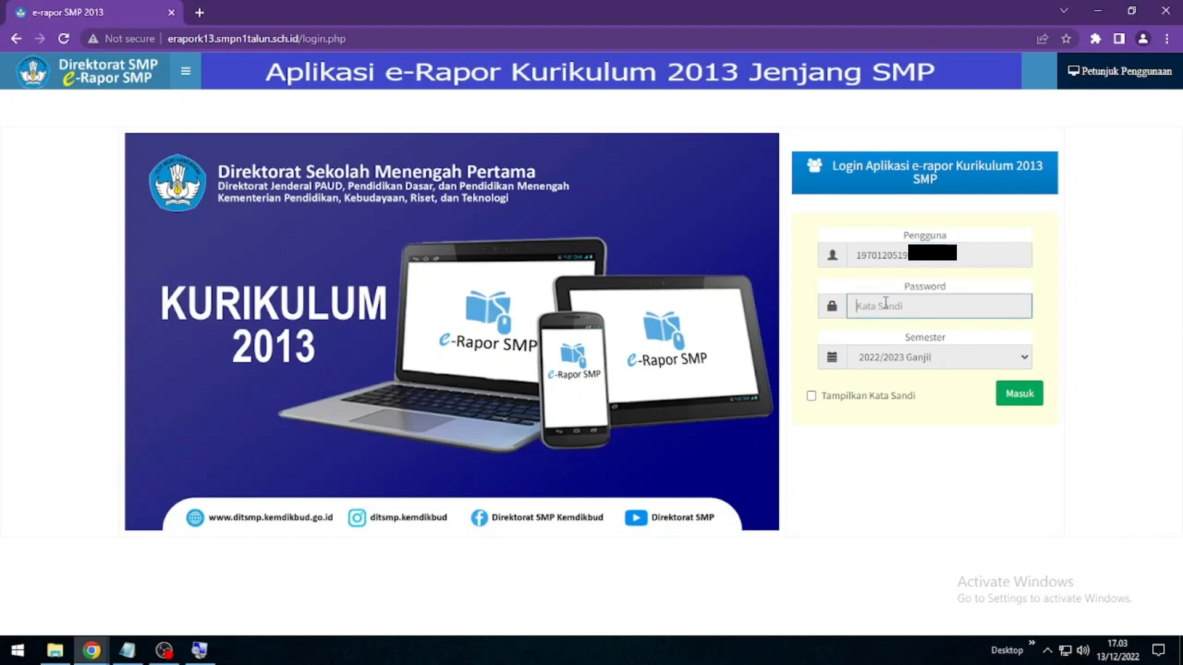
pyautogui.write('•')
# Log in and go to Input Tujuan Pembelajaran under Input Data dan Nilai
pyautogui.click(1019, 397)
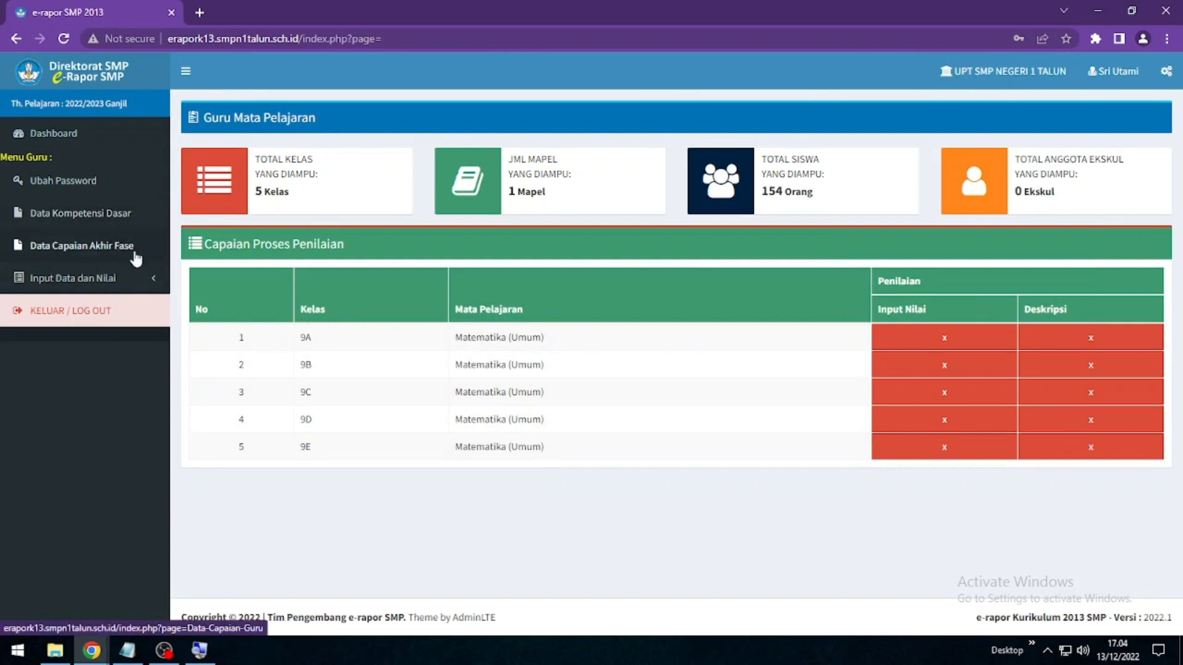
pyautogui.click(153, 282)
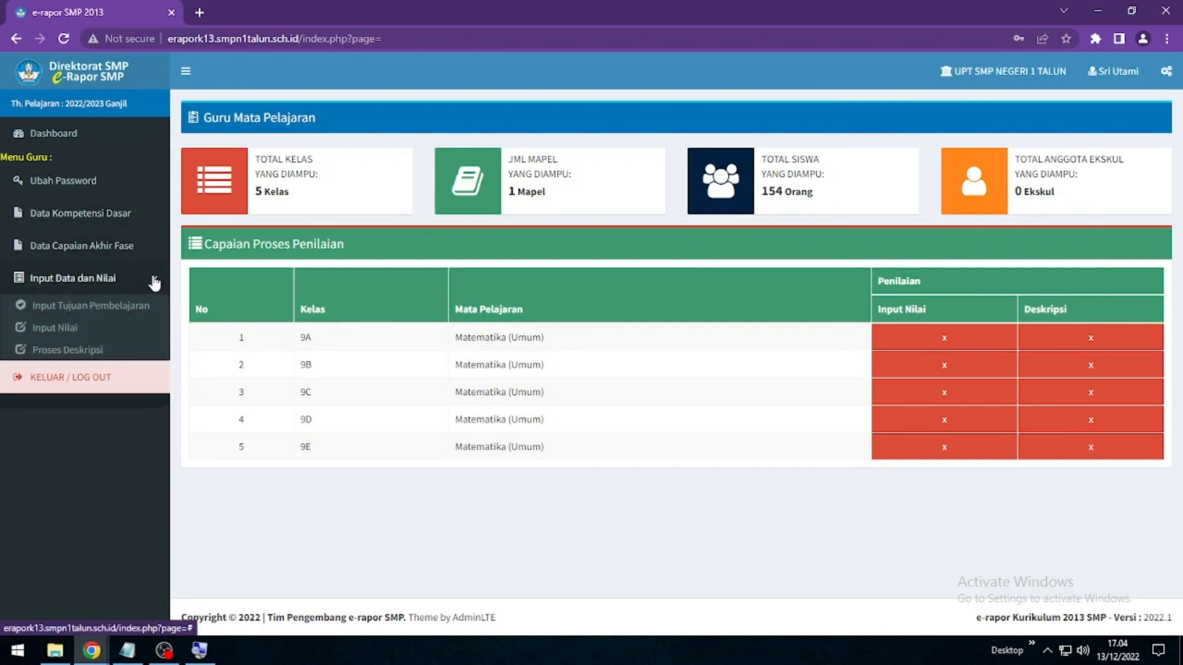
pyautogui.click(91, 308)
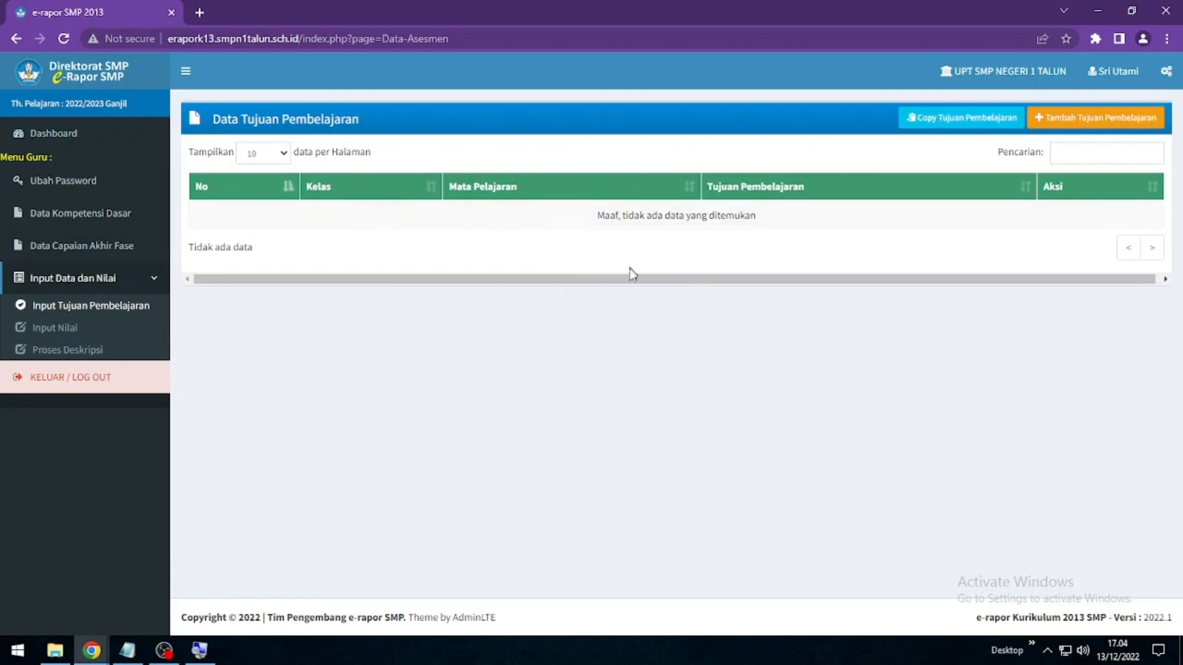
# Start a new learning objectives entry for Kelas 9A with Jumlah 7 rows
pyautogui.click(1083, 123)
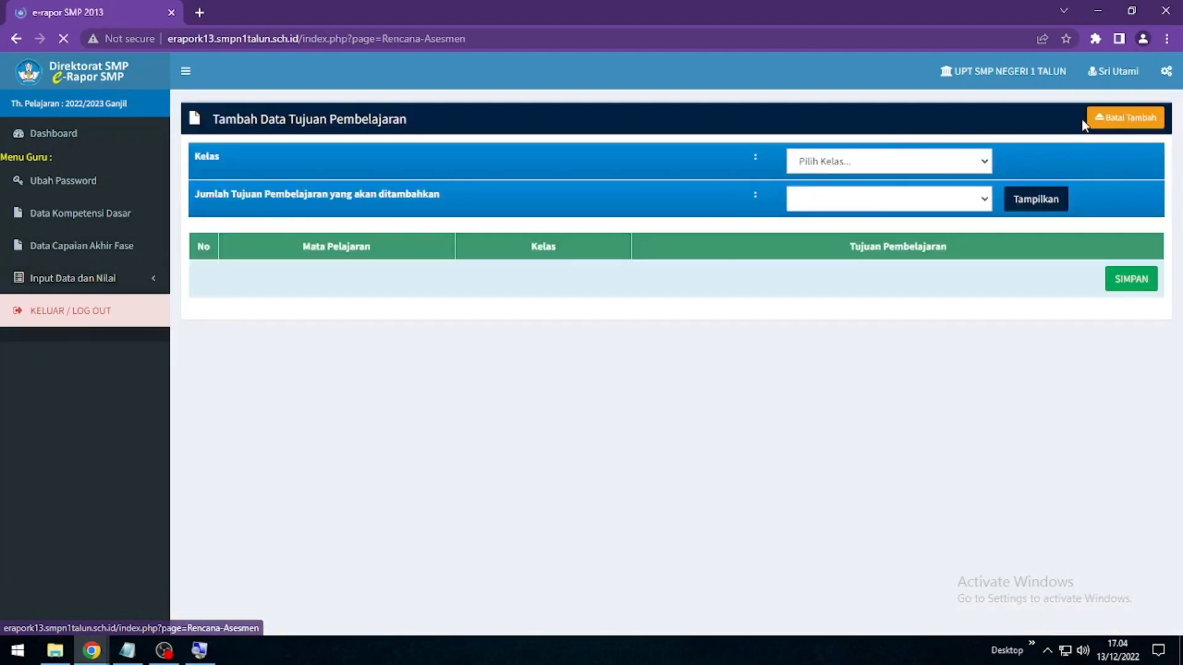
pyautogui.click(984, 162)
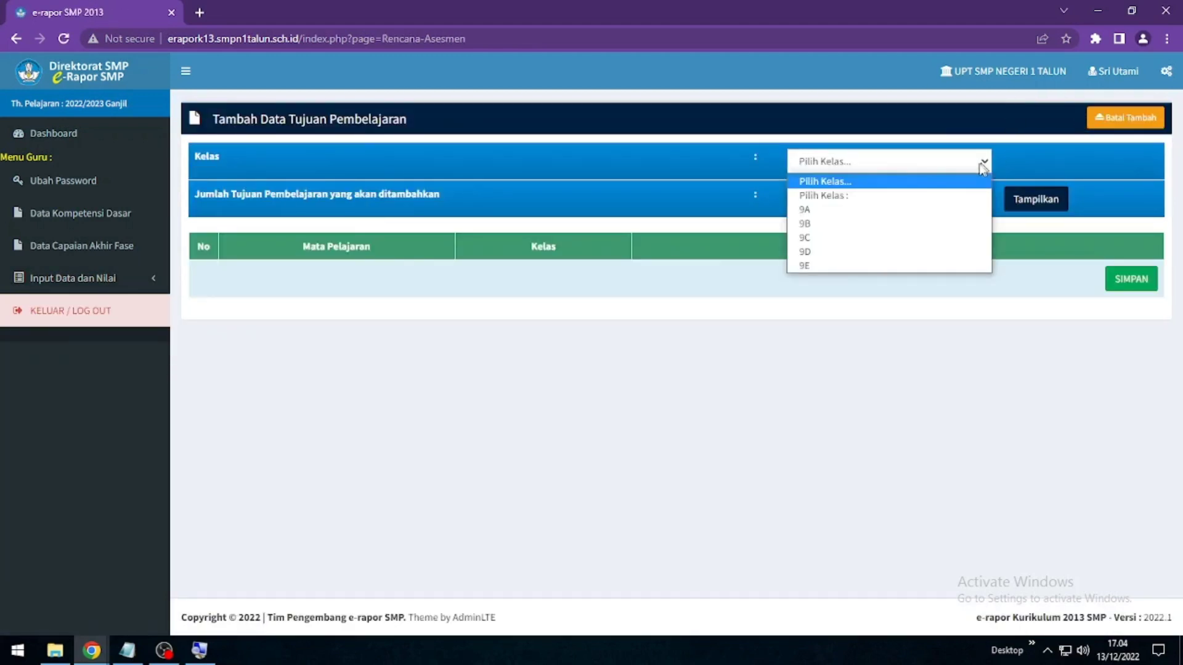
pyautogui.click(825, 219)
pyautogui.click(889, 201)
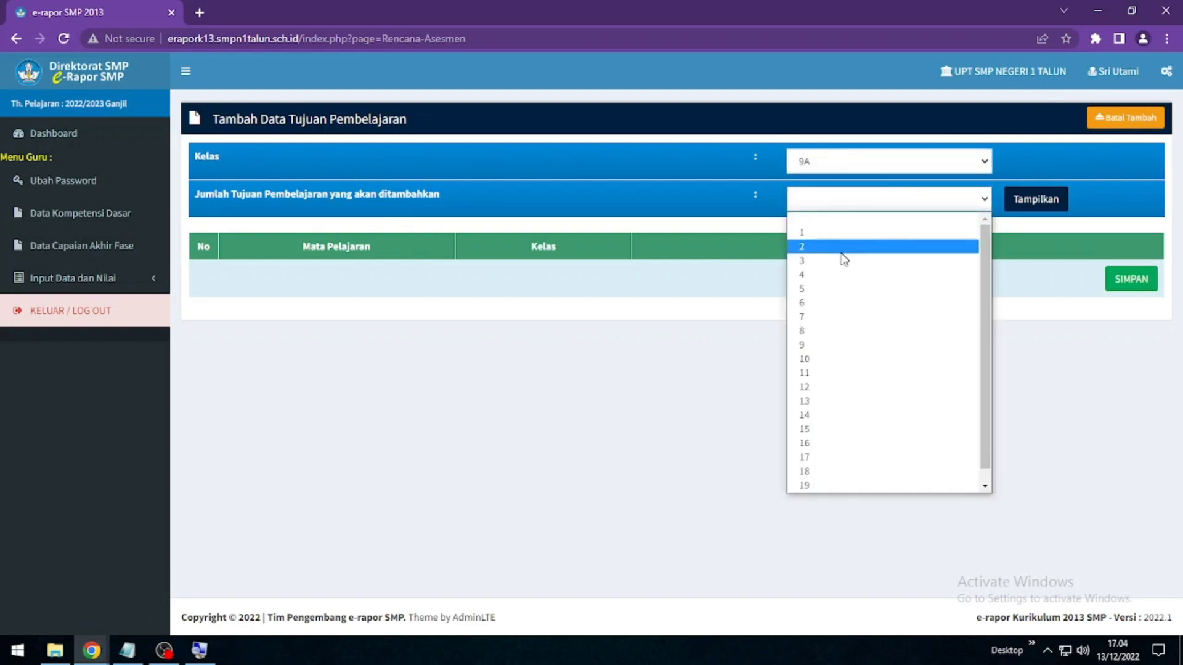
pyautogui.click(811, 318)
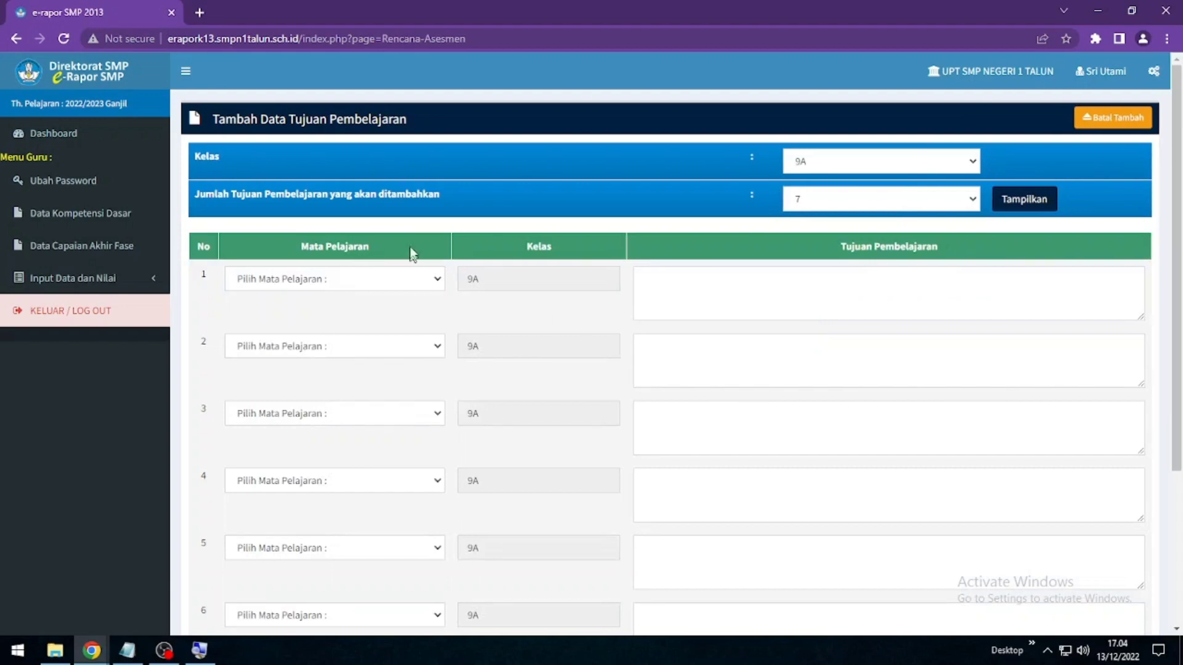
pyautogui.scroll(-4, 370, 377)
pyautogui.scroll(4, 369, 377)
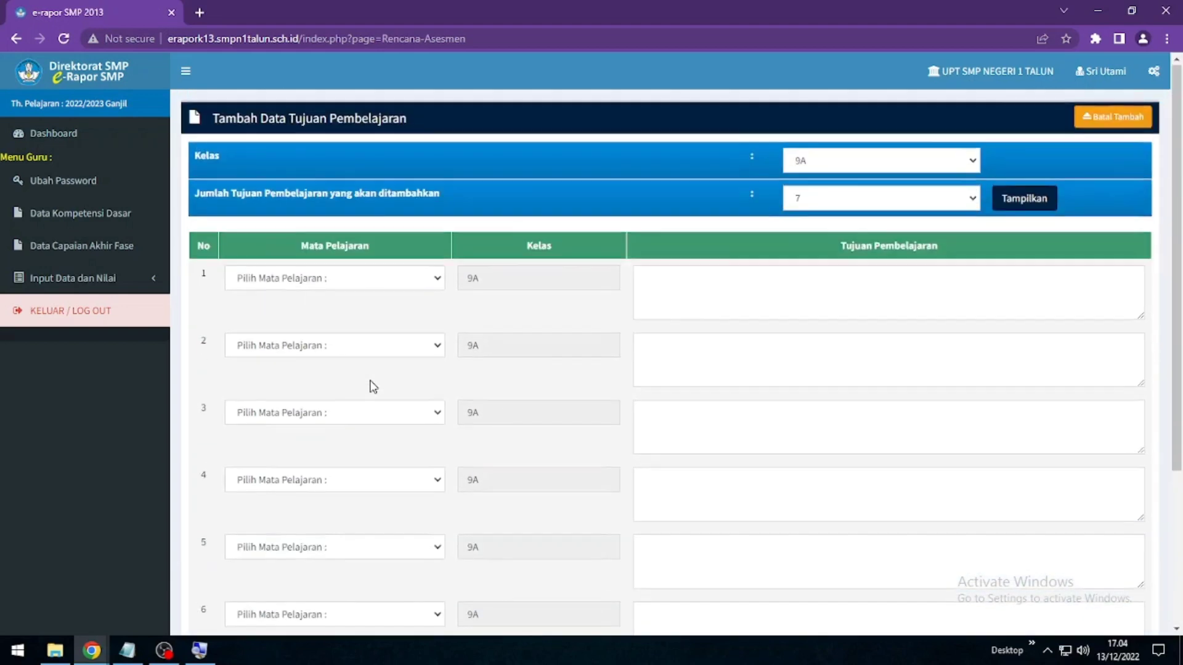
# Set the subject of rows 1–3 to Matematika (Umum)
pyautogui.click(435, 283)
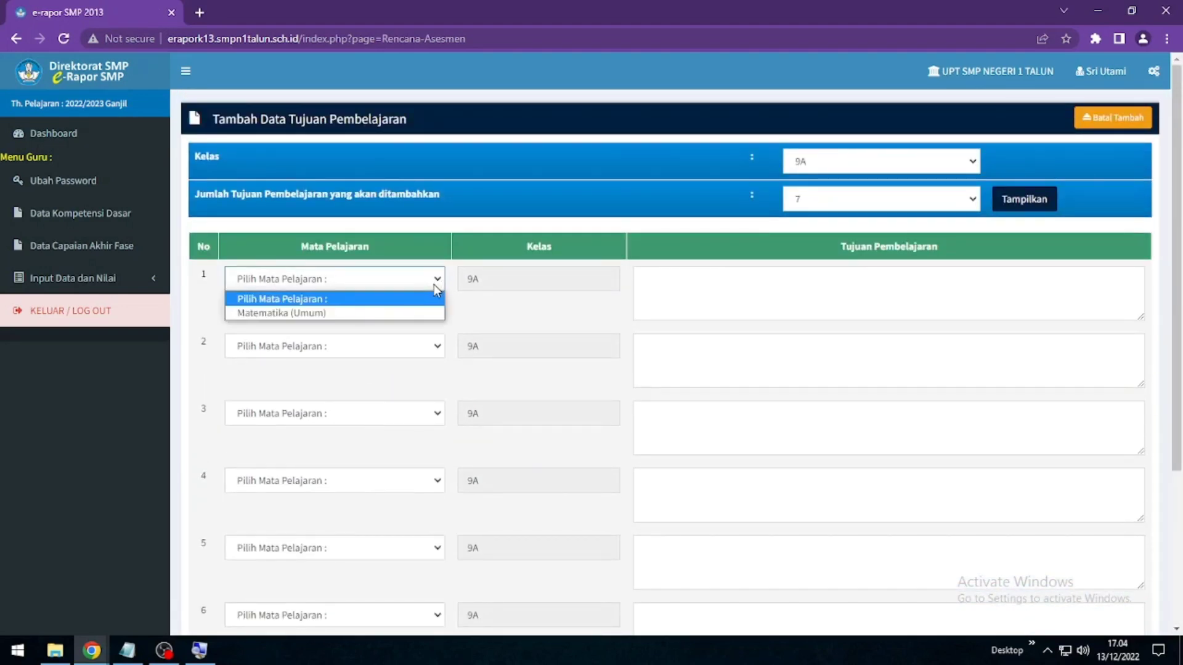
pyautogui.click(411, 314)
pyautogui.click(435, 348)
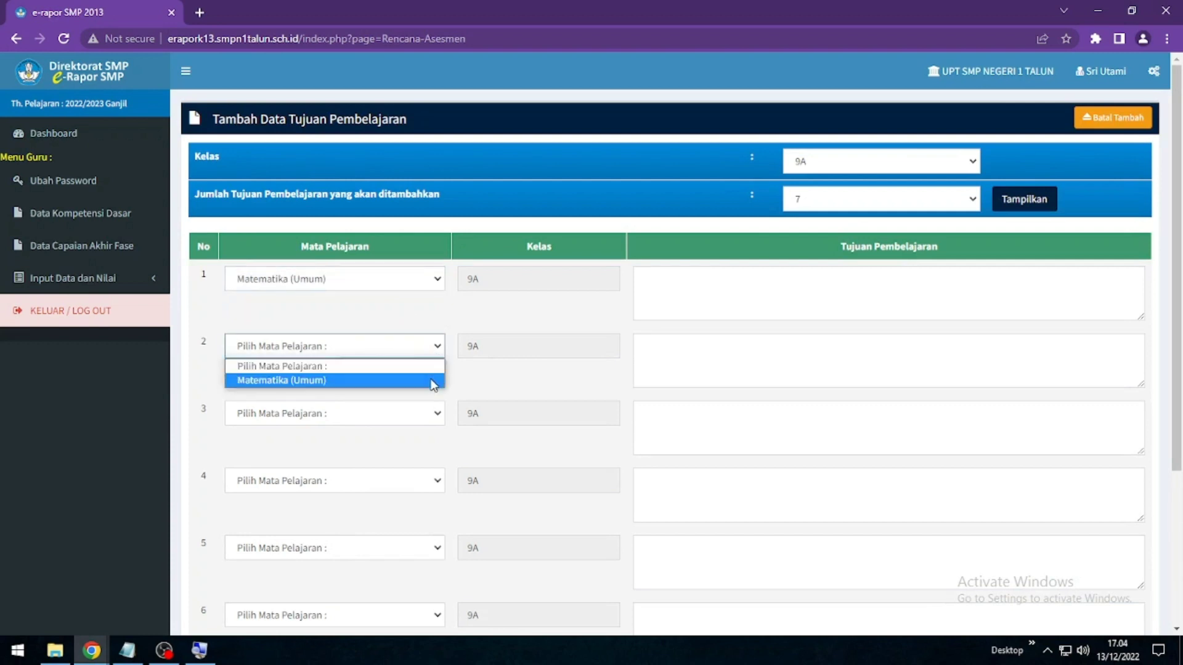
pyautogui.click(434, 380)
pyautogui.click(437, 415)
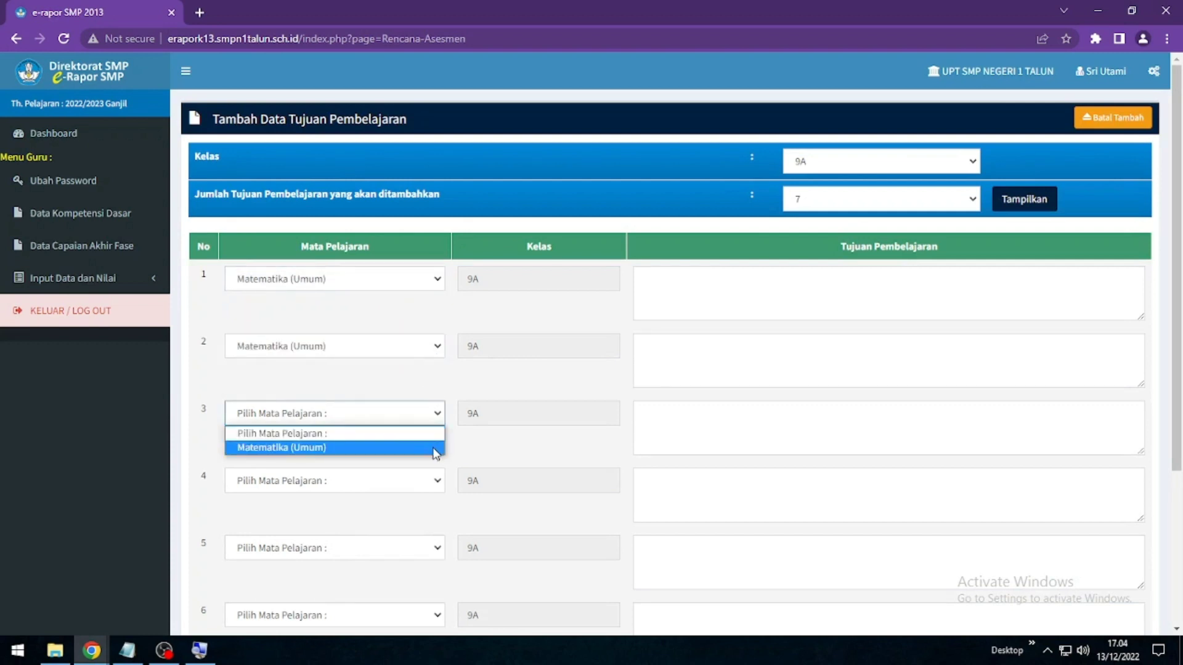
pyautogui.click(435, 449)
# Set the subject of rows 4–7 to Matematika (Umum)
pyautogui.scroll(-1, 382, 372)
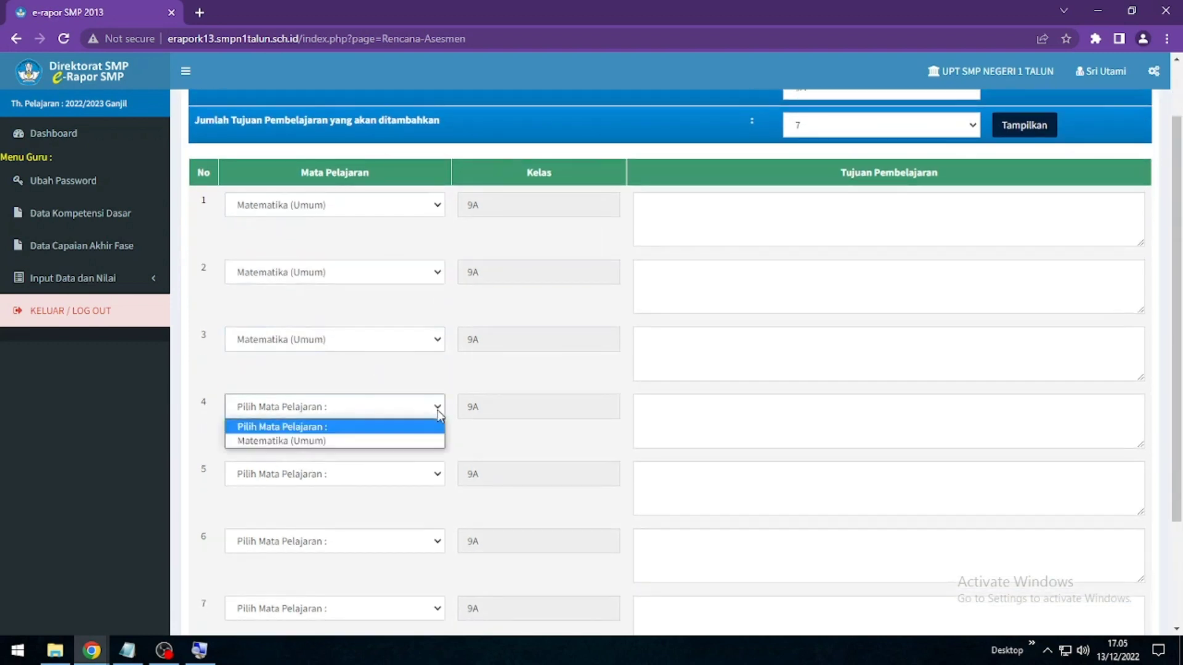
pyautogui.click(436, 408)
pyautogui.click(423, 441)
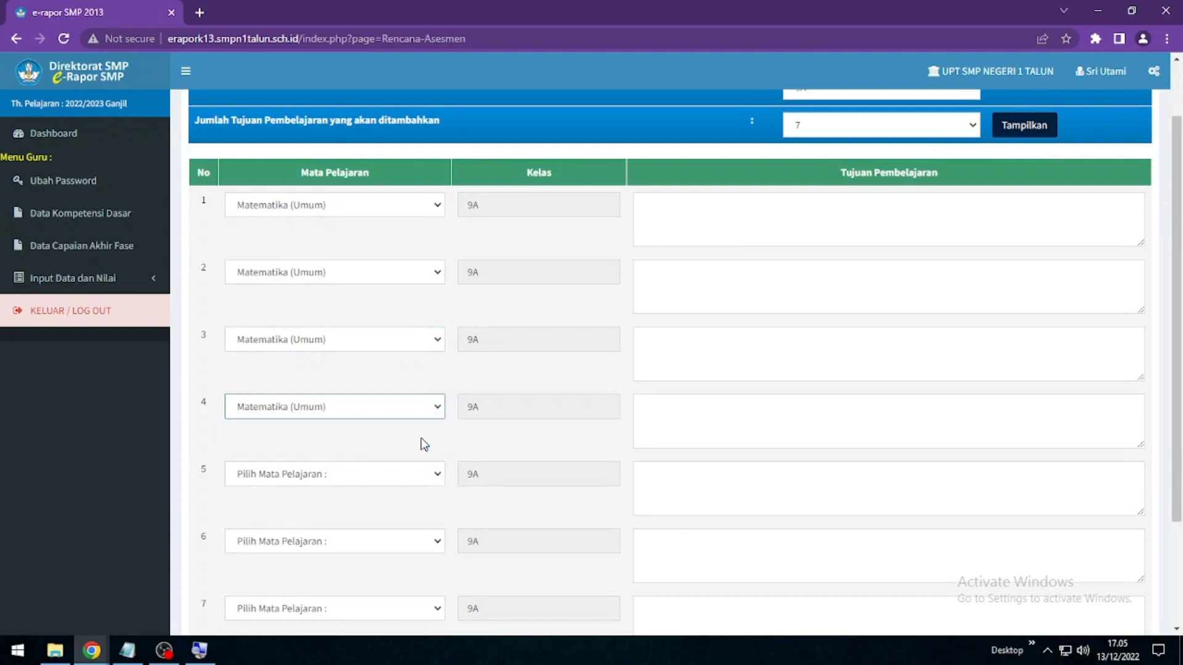
pyautogui.click(439, 476)
pyautogui.click(430, 507)
pyautogui.click(438, 541)
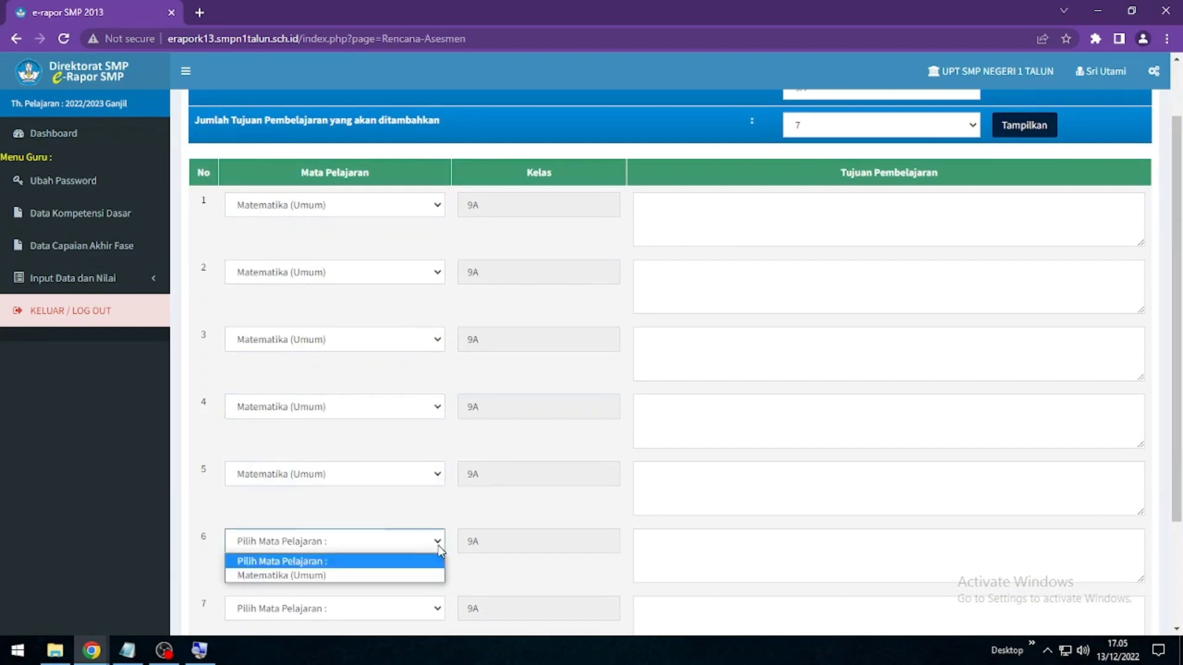
pyautogui.click(403, 576)
pyautogui.scroll(-2, 425, 548)
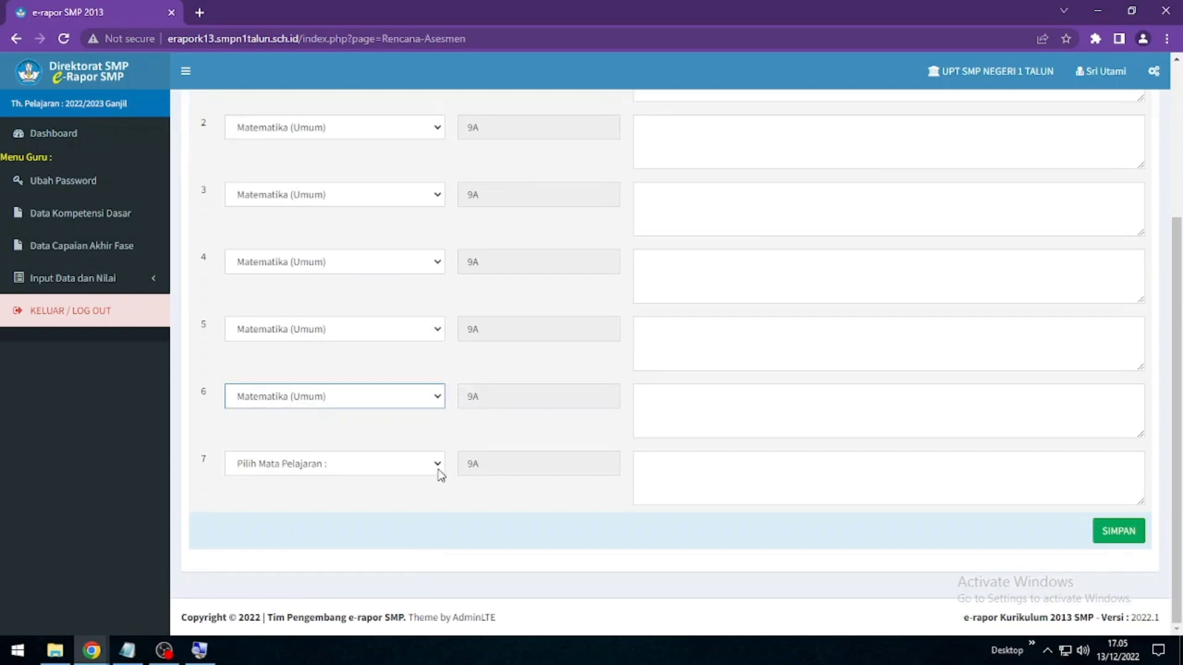
pyautogui.click(438, 473)
pyautogui.click(417, 496)
pyautogui.scroll(4, 530, 452)
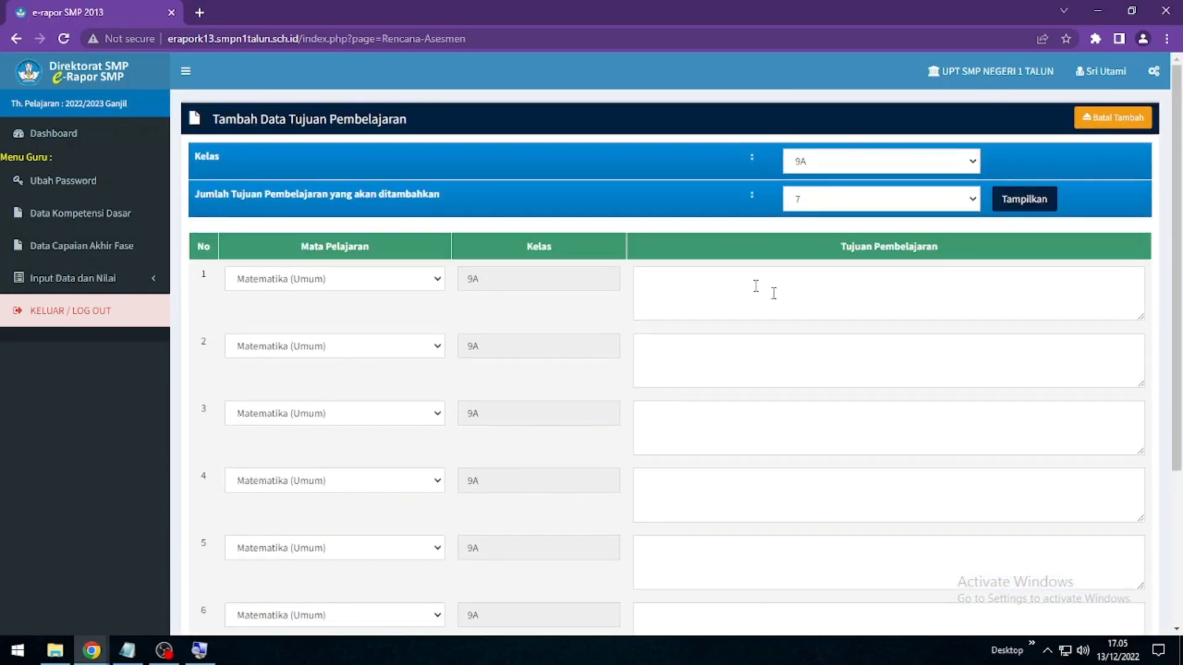
# Enter row 1 'melakukan operasi bilangan berpangkat dan bentuk akar' and row 2 on solving quadratic equations
pyautogui.click(697, 282)
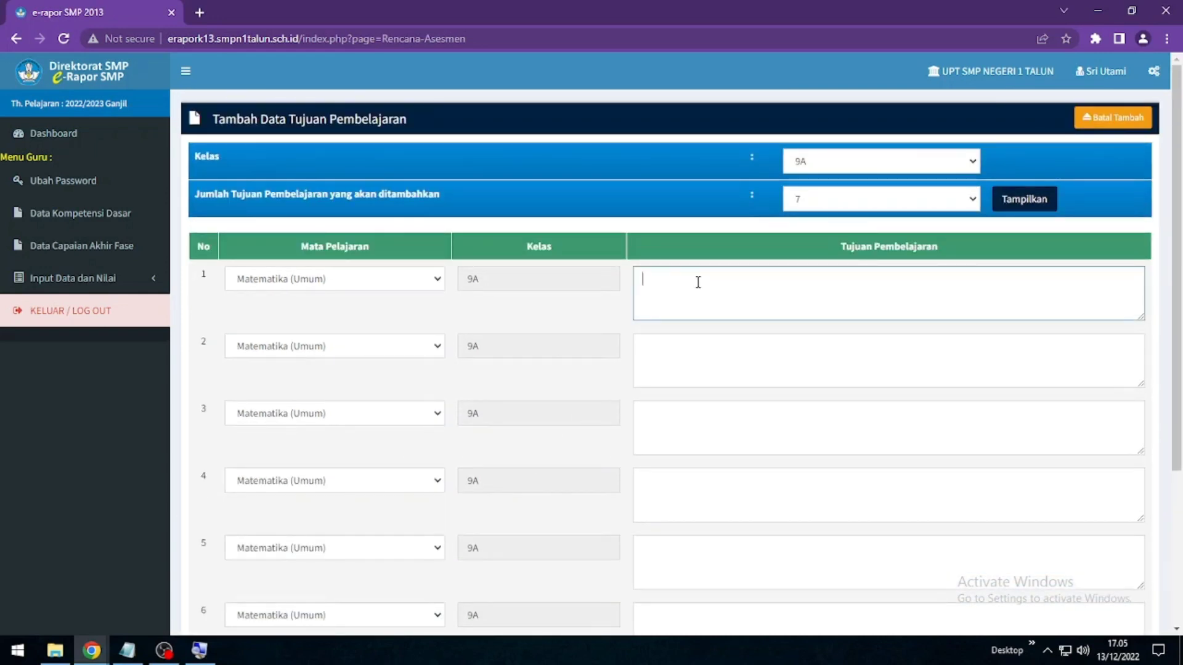
pyautogui.write('melakukan operasi')
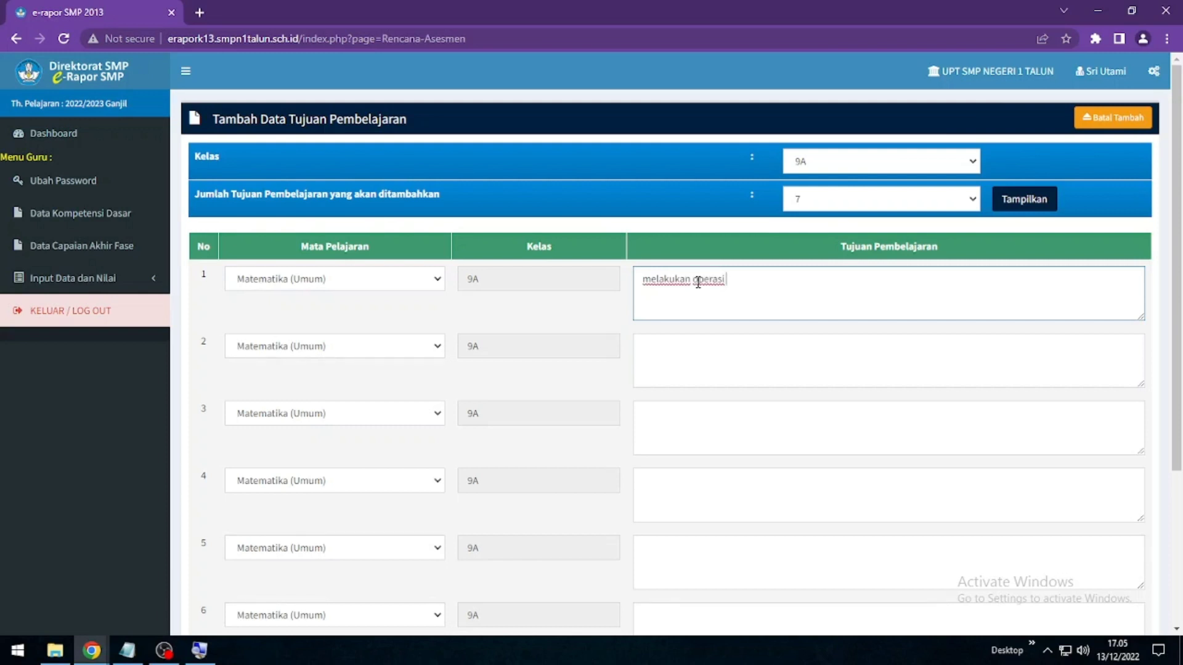
pyautogui.write(' bilangan berpangkat dan be')
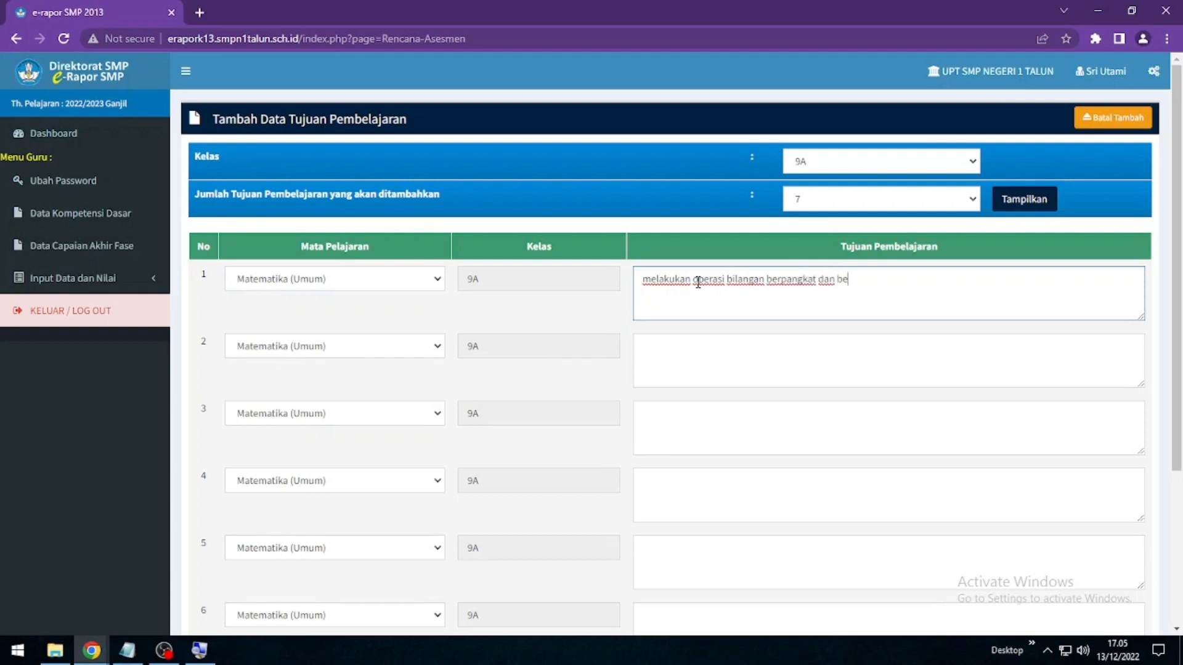
pyautogui.write('ntuk akar')
pyautogui.click(697, 346)
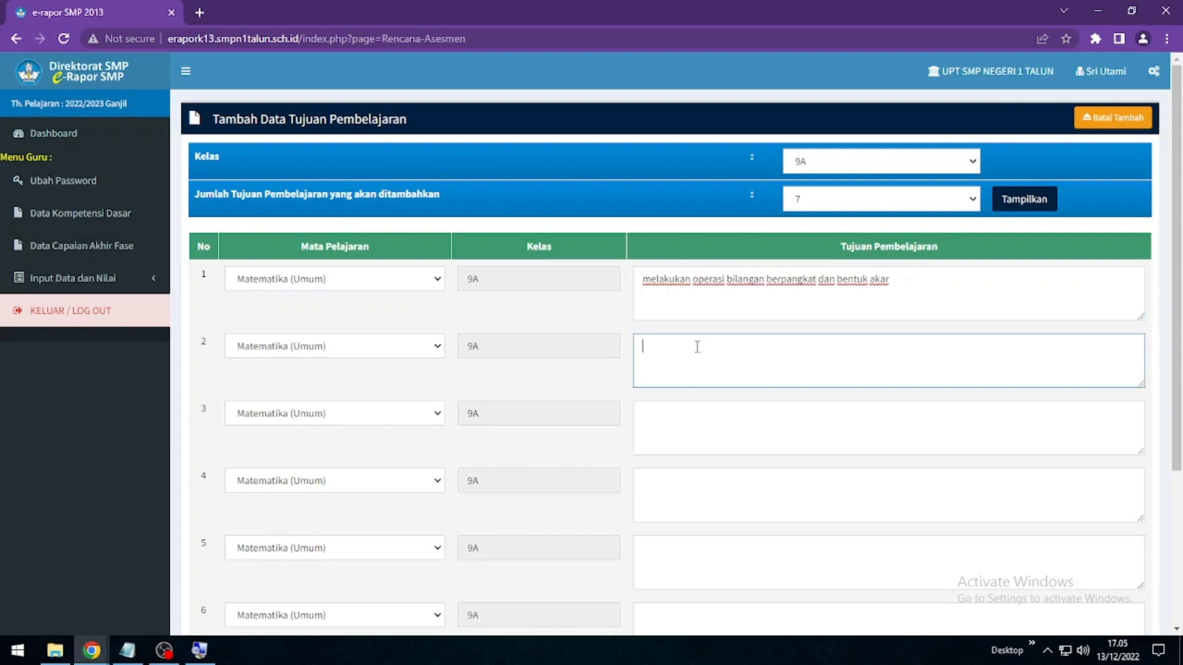
pyautogui.write('menyelesaia')
pyautogui.press('BackSpace')
pyautogui.press('BackSpace')
pyautogui.write('kan persamaan ')
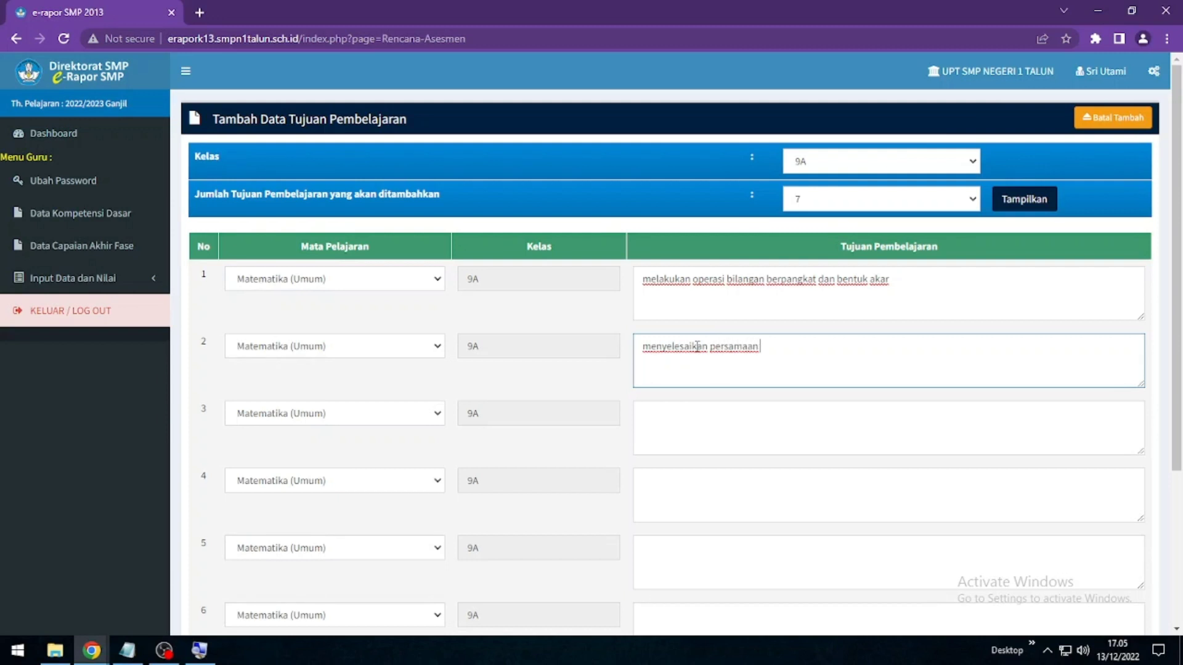
pyautogui.write('kuadrat')
# Enter row 3 on quadratic functions and row 4 'menjelaskan hubungan koefisien dan diskriminan fungsi kuadrat'
pyautogui.click(714, 422)
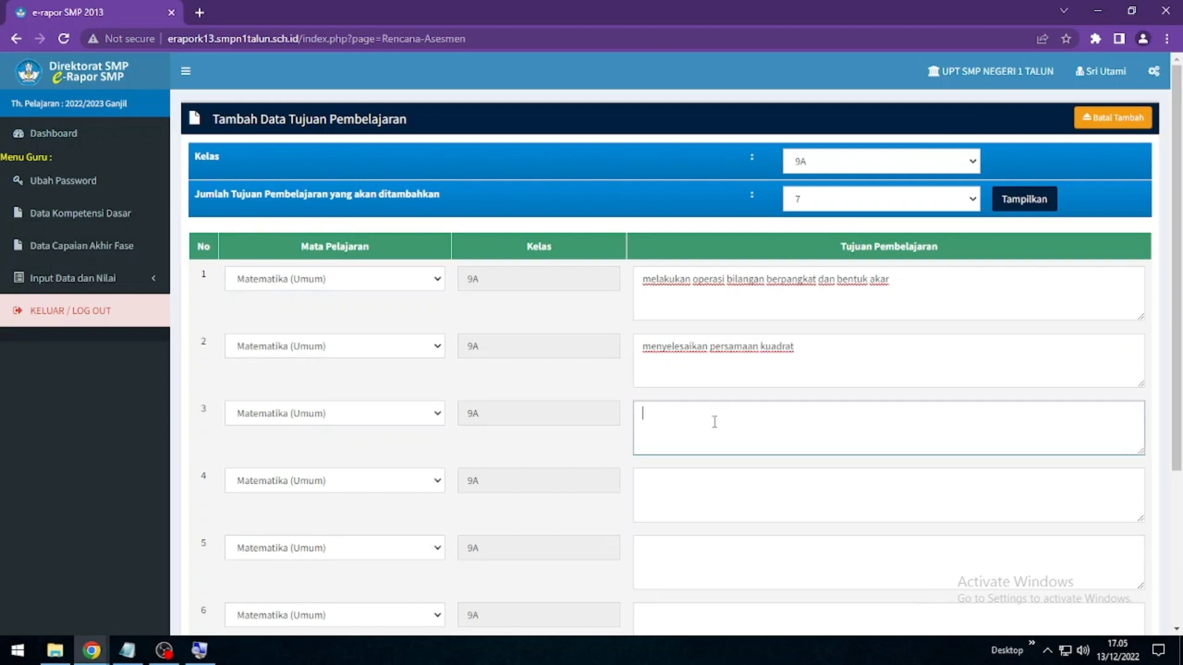
pyautogui.write('menjelasakan fupgsi kuadrat')
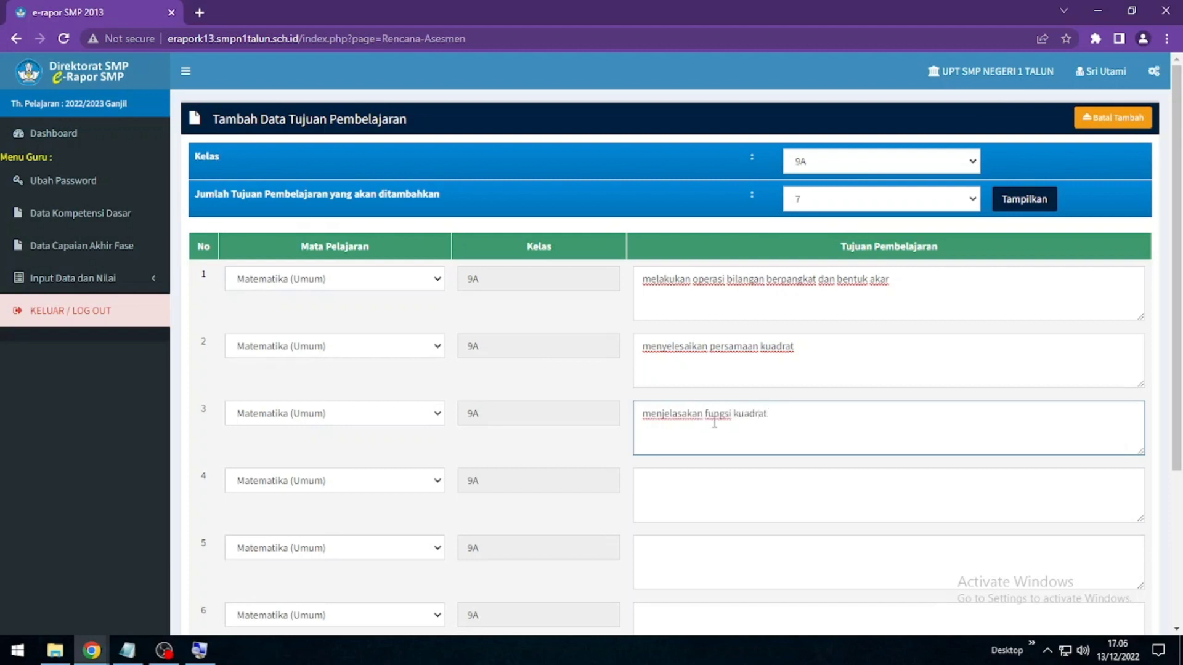
pyautogui.scroll(-3, 714, 422)
pyautogui.click(689, 279)
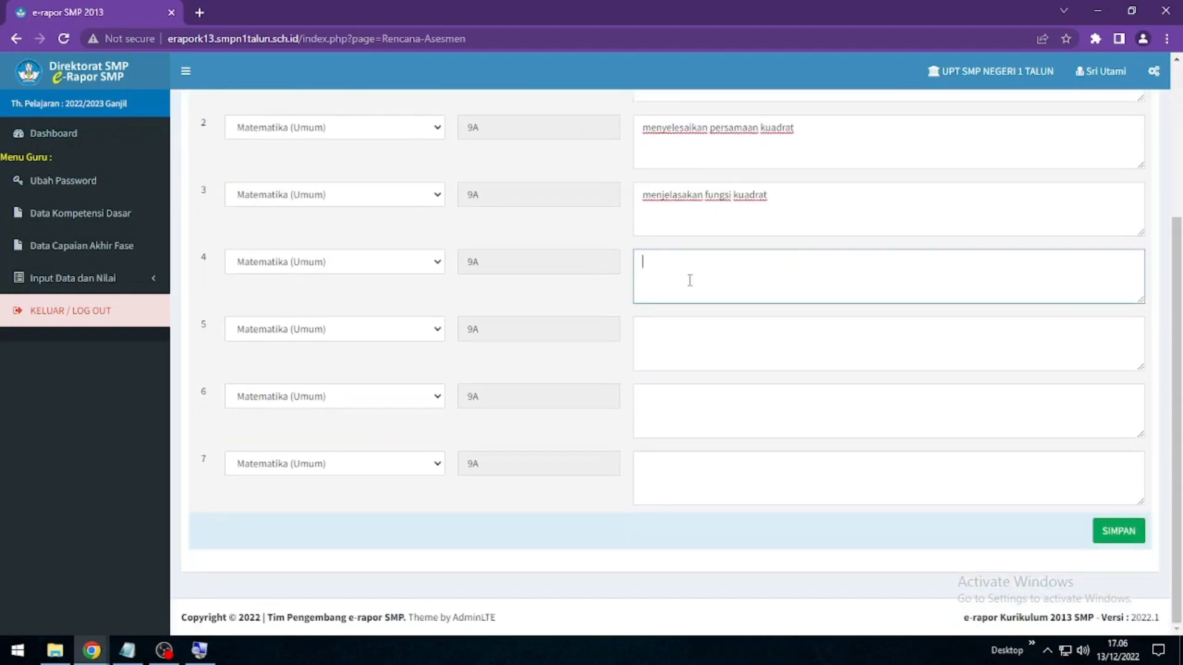
pyautogui.write('menjelaskan hubungan ')
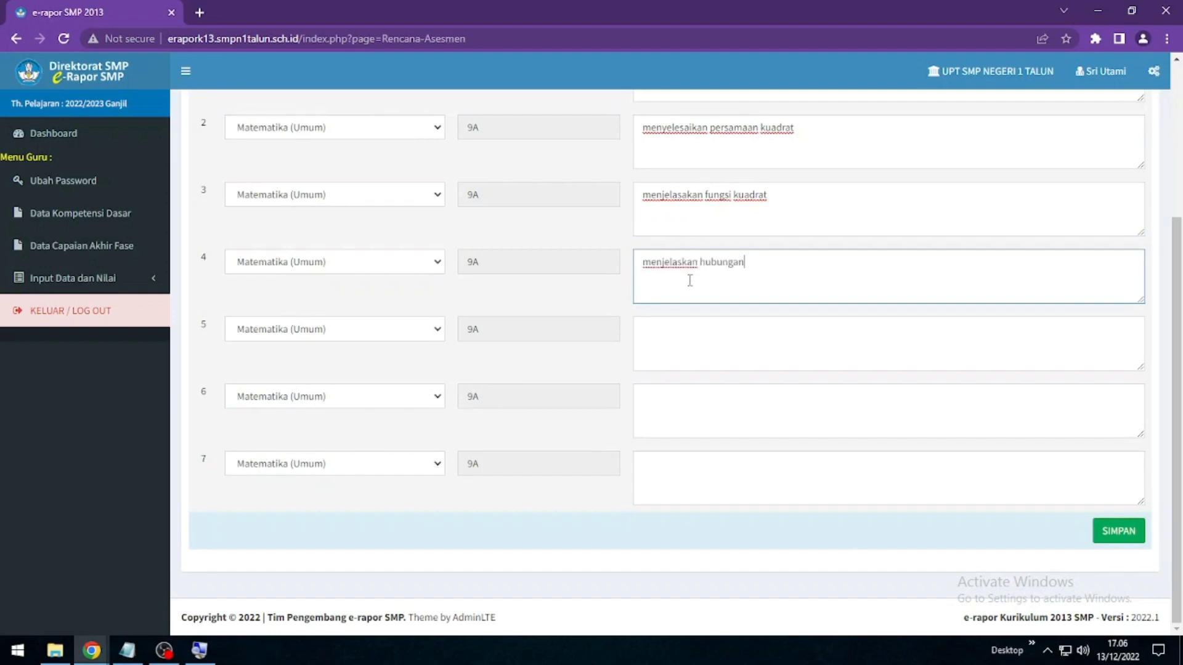
pyautogui.write('koefisien dan diskri')
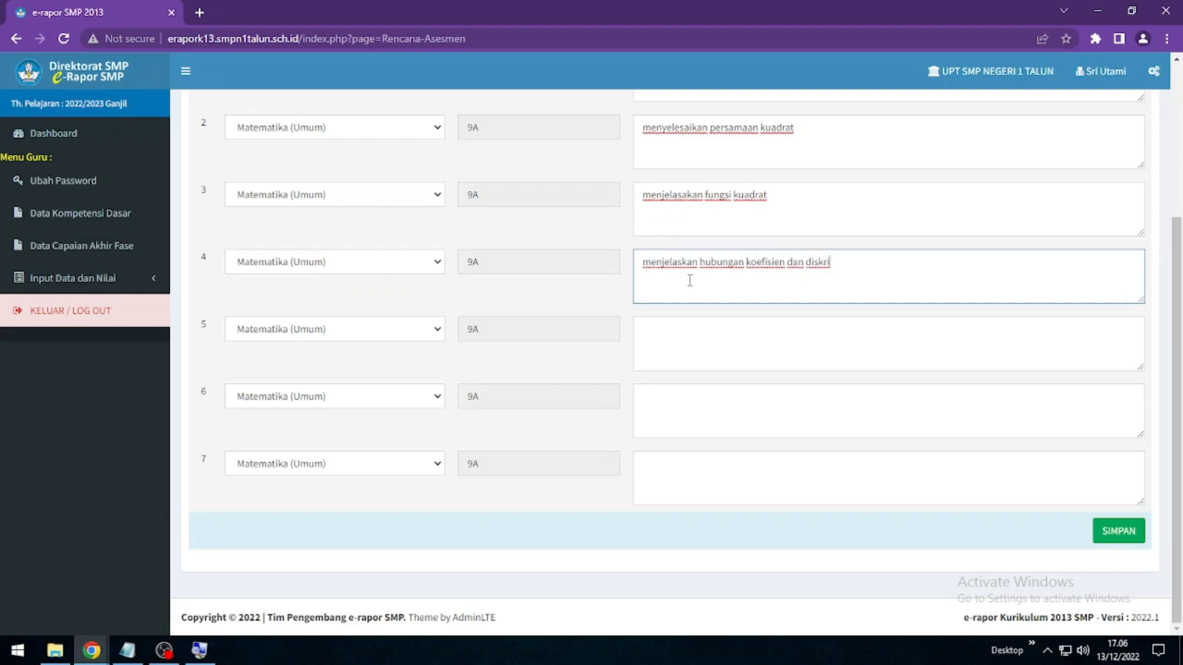
pyautogui.write('minan fungsi kuadrat')
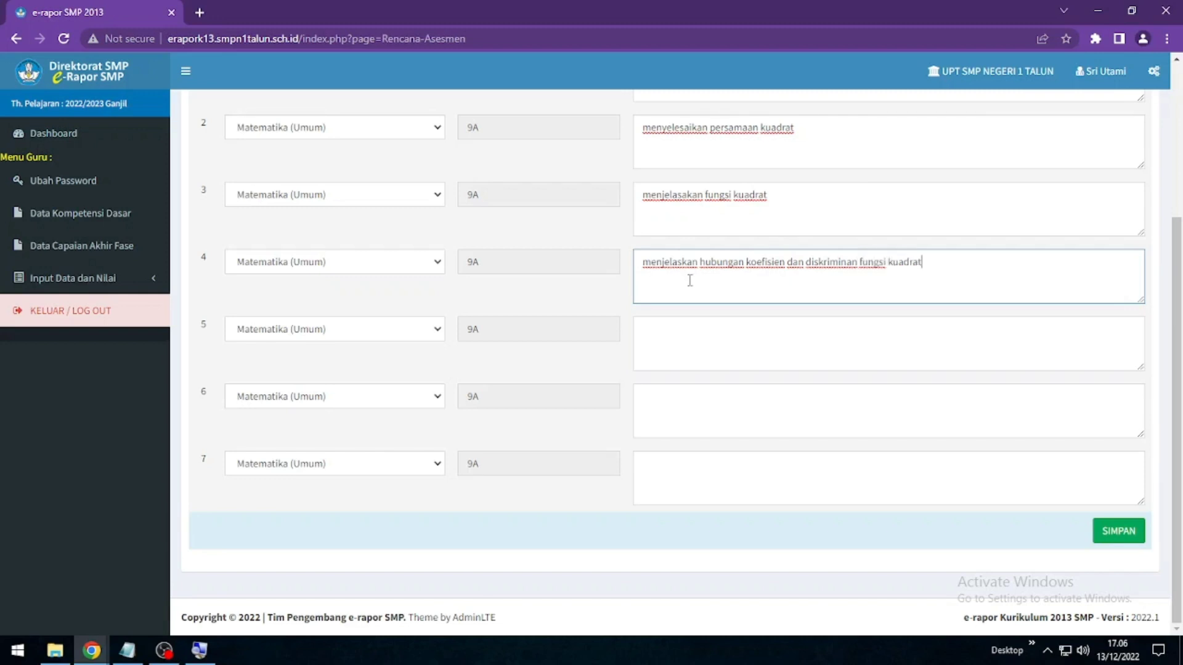
pyautogui.click(692, 330)
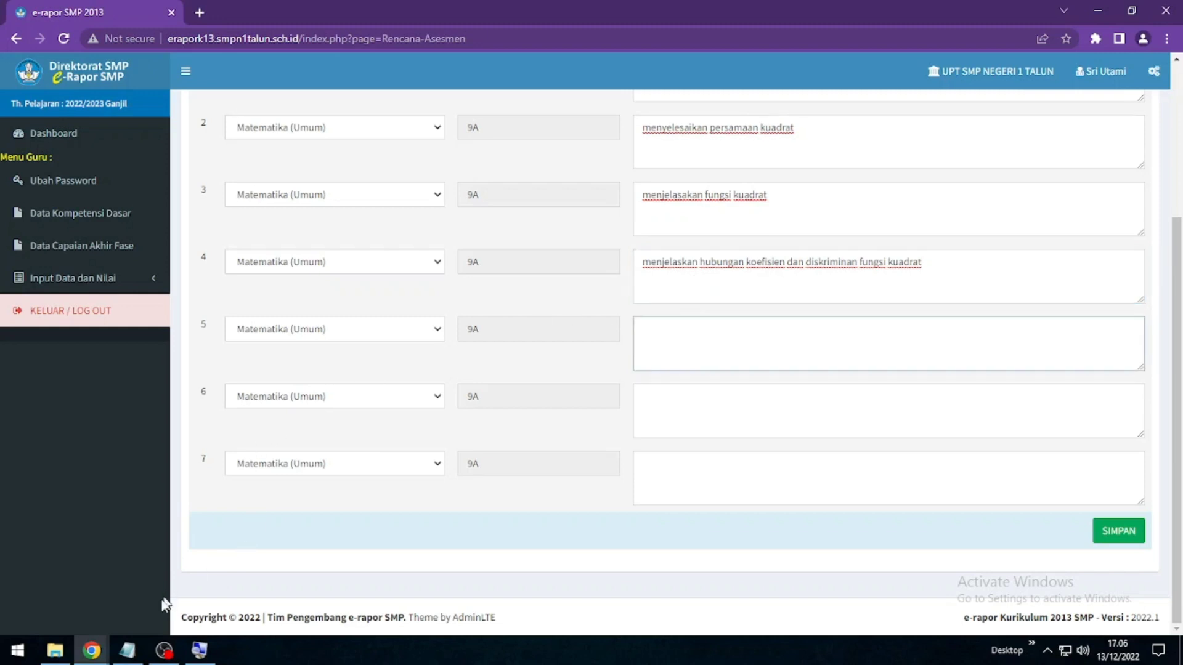
# Add Notepad steps 6–8: 'setelah masuk pilih input data nilai', 'pilih input tujuan pembelajaran', 'bisa di copy atau ketik langsung'
pyautogui.click(127, 649)
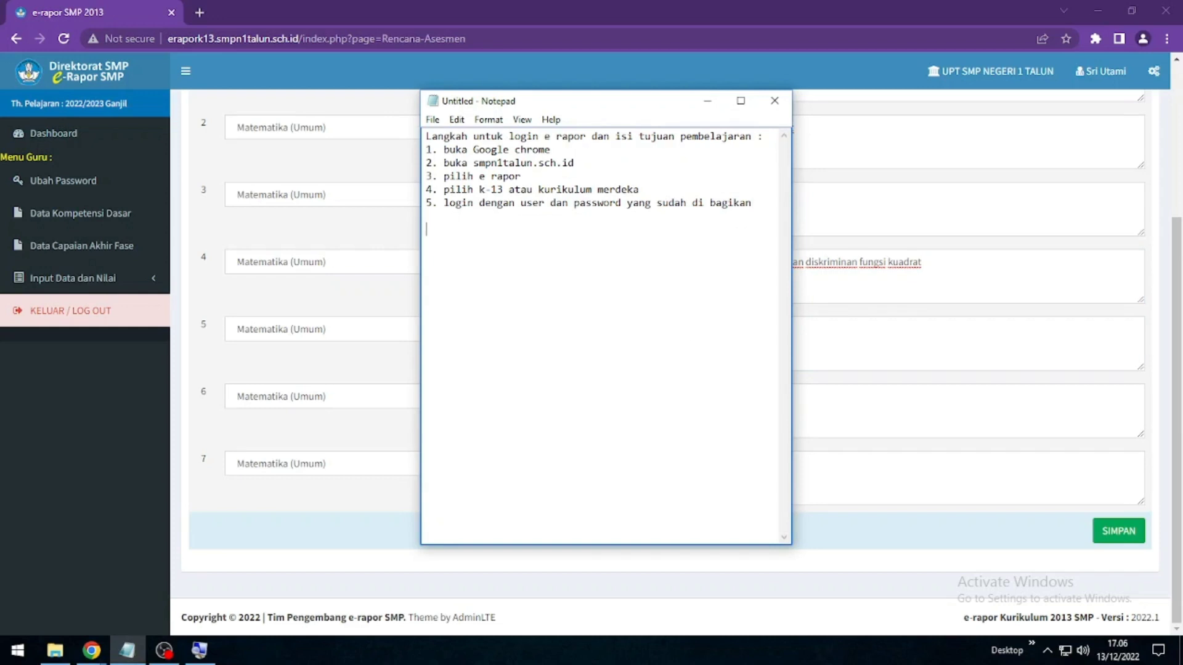
pyautogui.write('6. setelah masuk pilih')
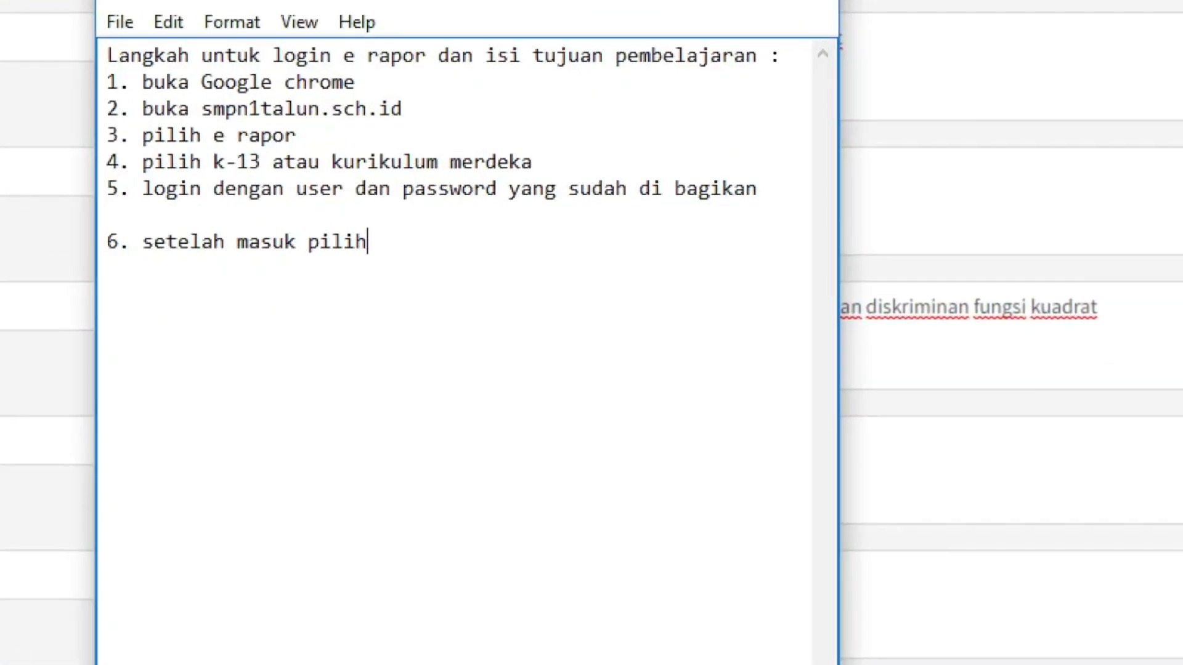
pyautogui.write('input data ')
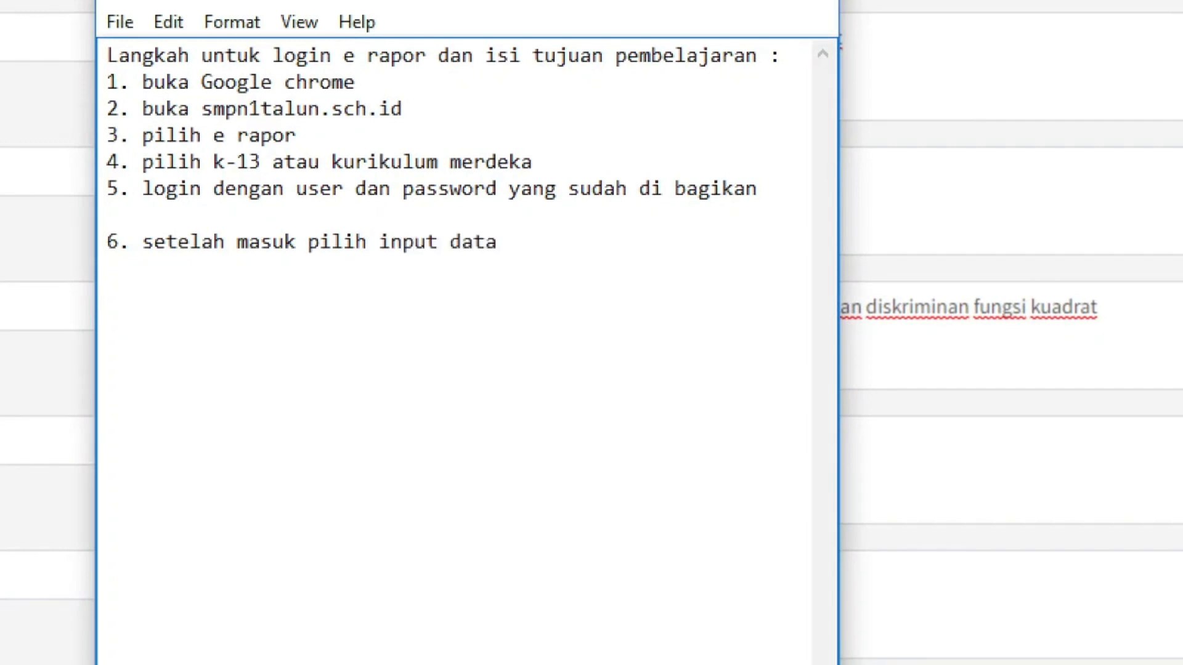
pyautogui.write('nilai ')
pyautogui.write('7')
pyautogui.write('.')
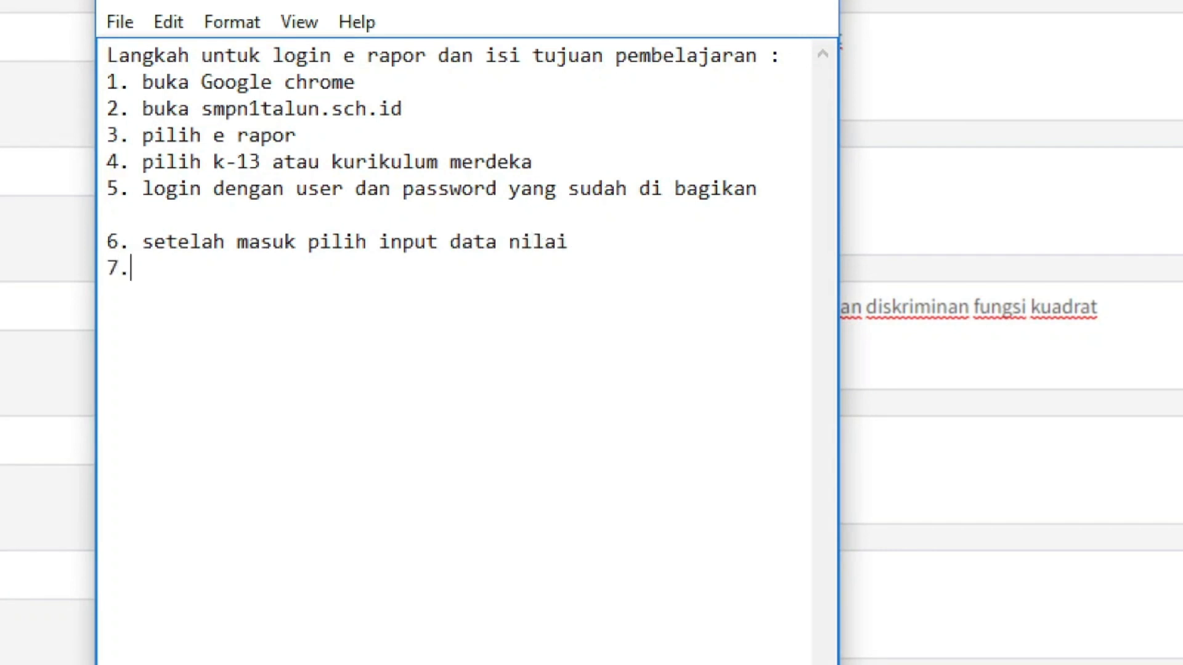
pyautogui.write(' pilih')
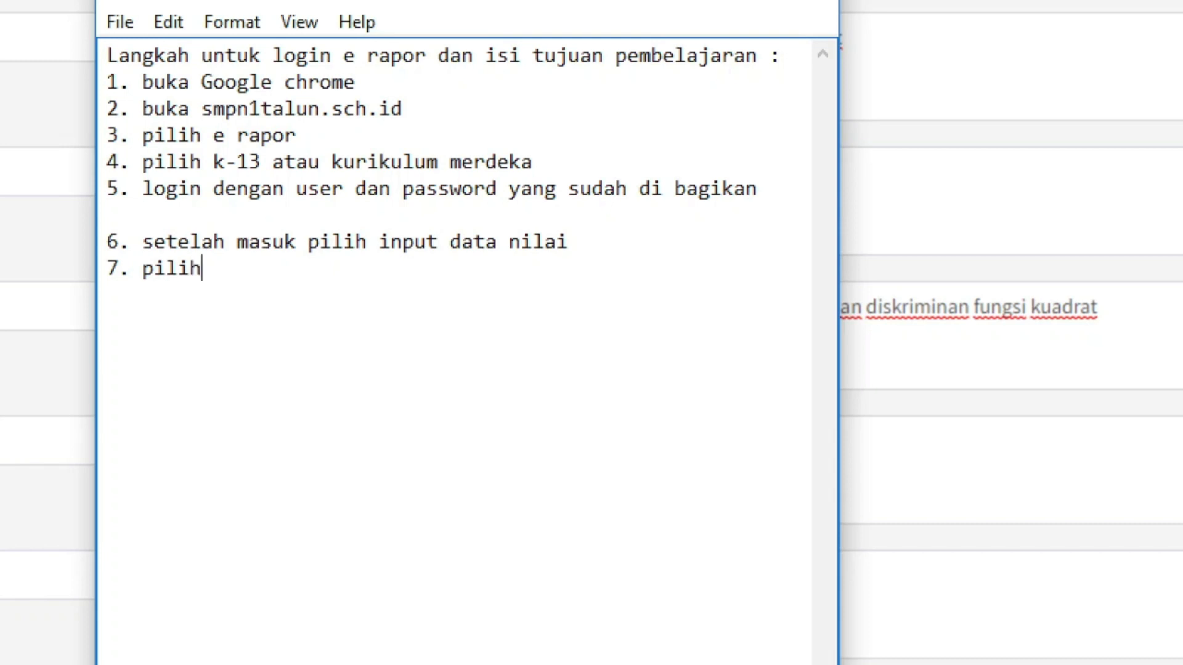
pyautogui.write(' input tu')
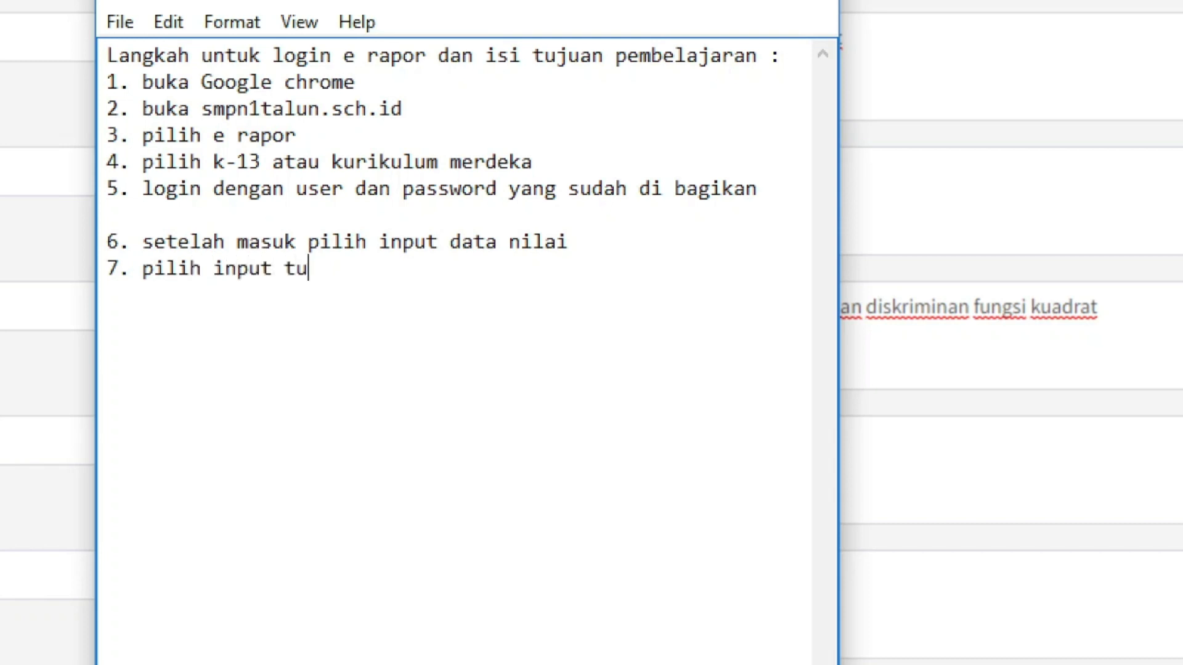
pyautogui.write('juan pe')
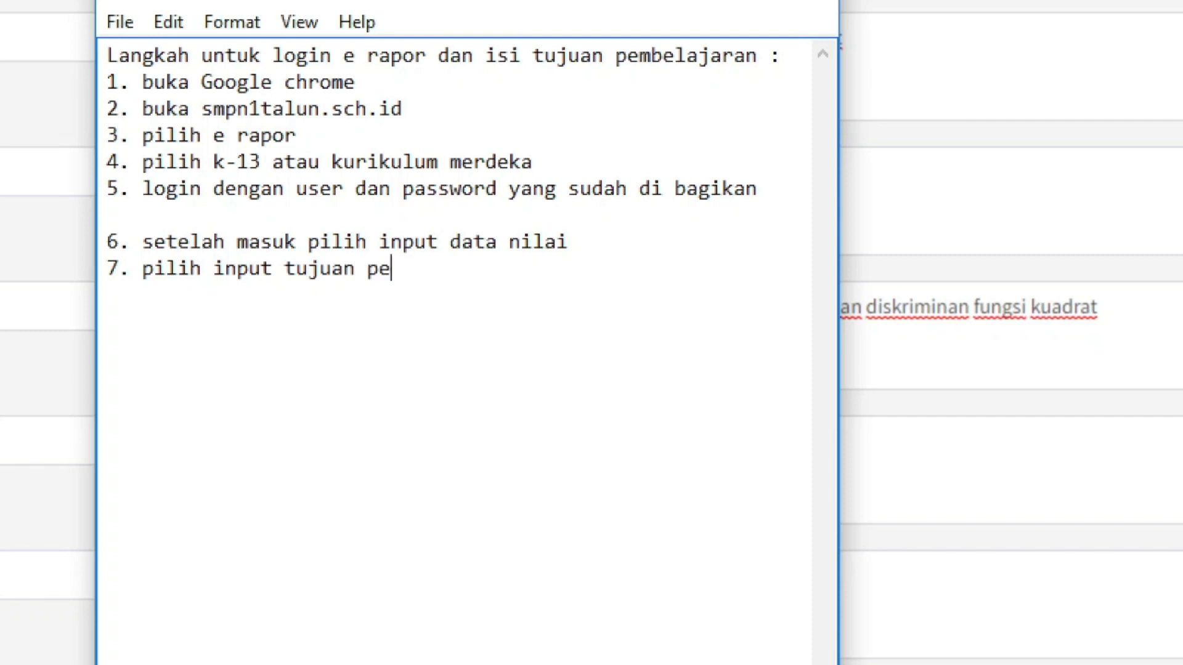
pyautogui.write('mbelajaran')
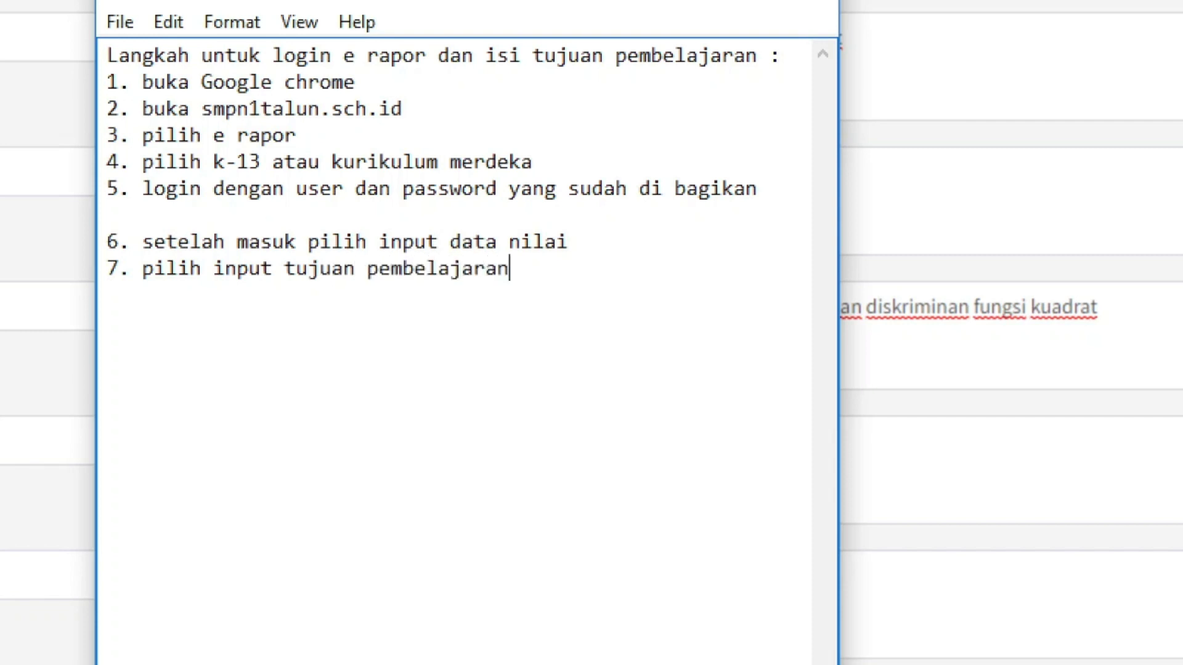
pyautogui.press('Return')
pyautogui.write('8. bisa di copi')
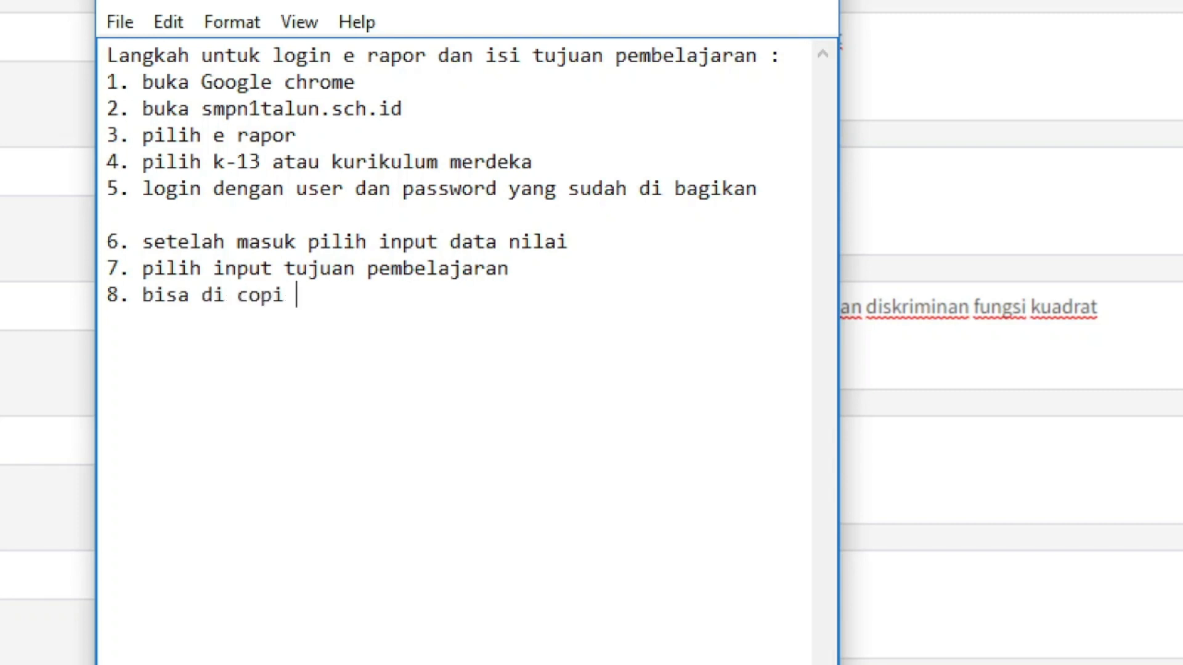
pyautogui.press('BackSpace')
pyautogui.press('BackSpace')
pyautogui.write('y atau ketik langs')
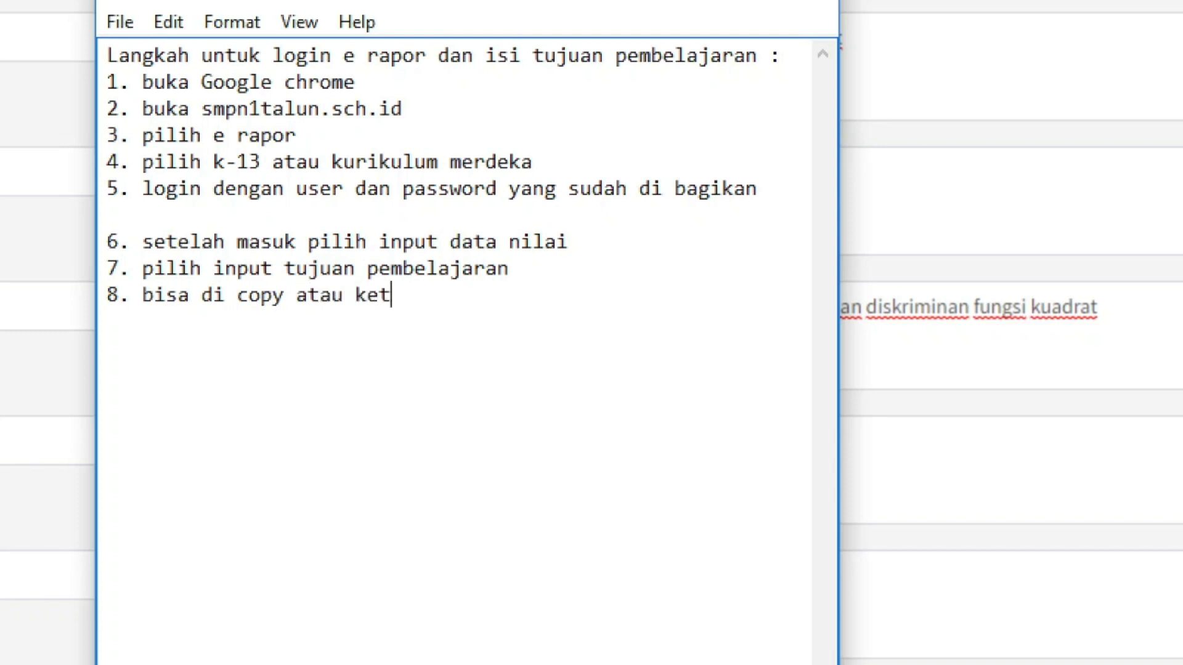
pyautogui.write('ung')
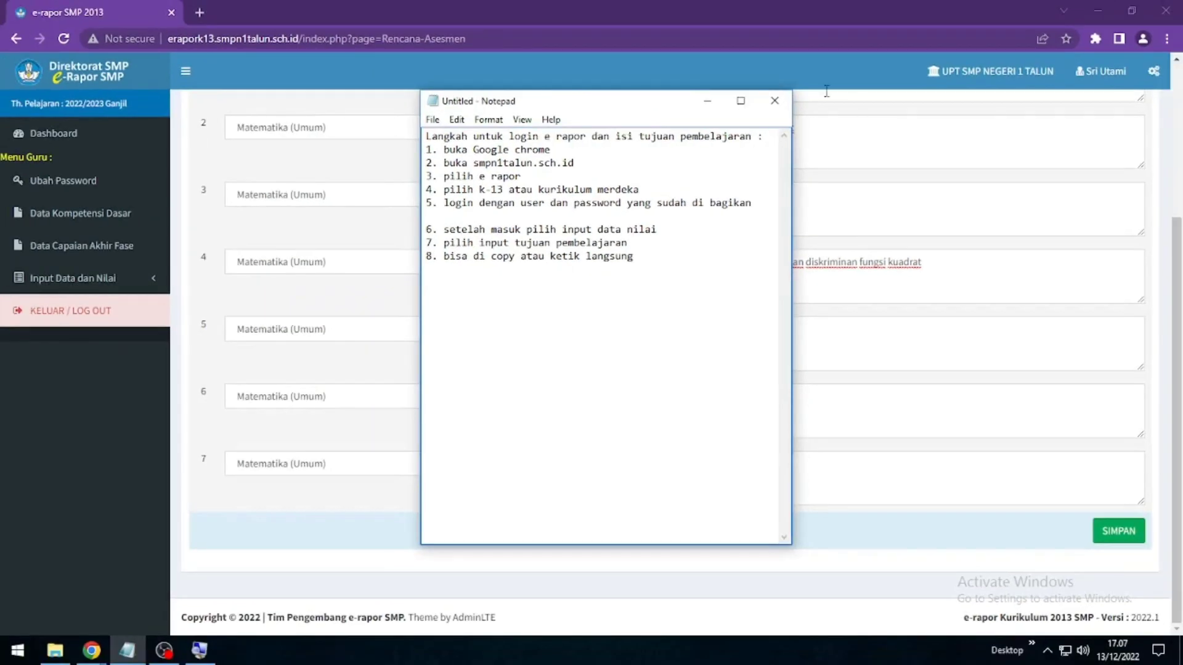
# Enter row 5 'menyelesaikan operasi bilangan berpangkat dan bentuk akar' and row 6 'menyelesaikan masalah terkait persamaan kuadrat'
pyautogui.click(707, 100)
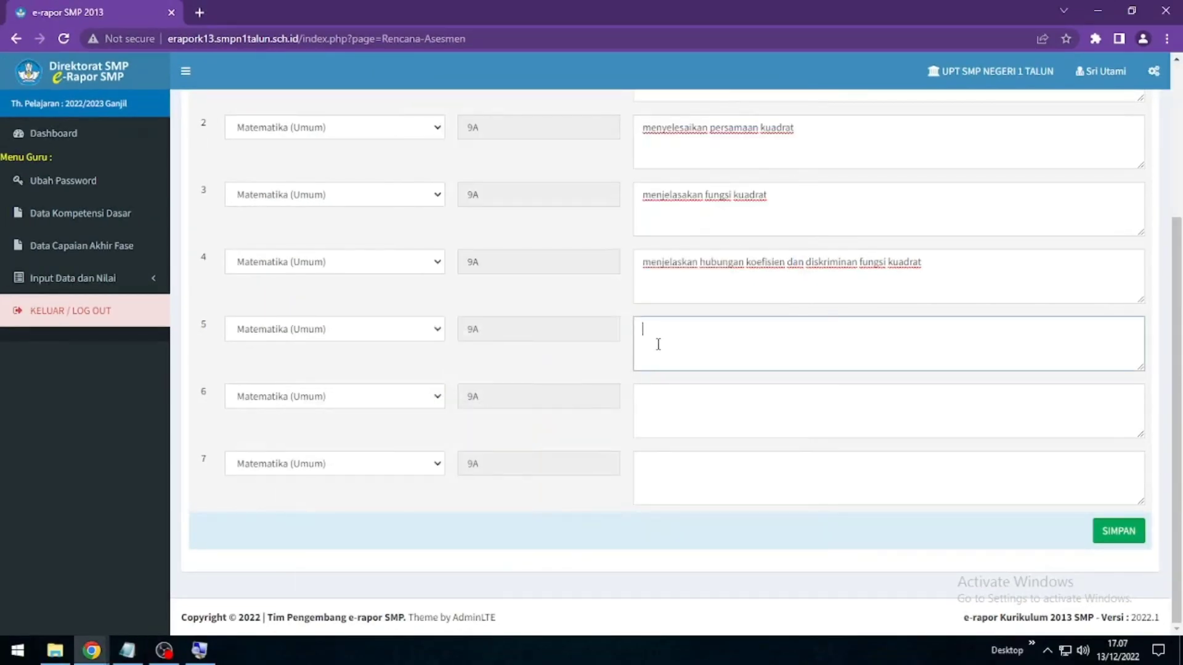
pyautogui.write('menyelesaikan operasi bil')
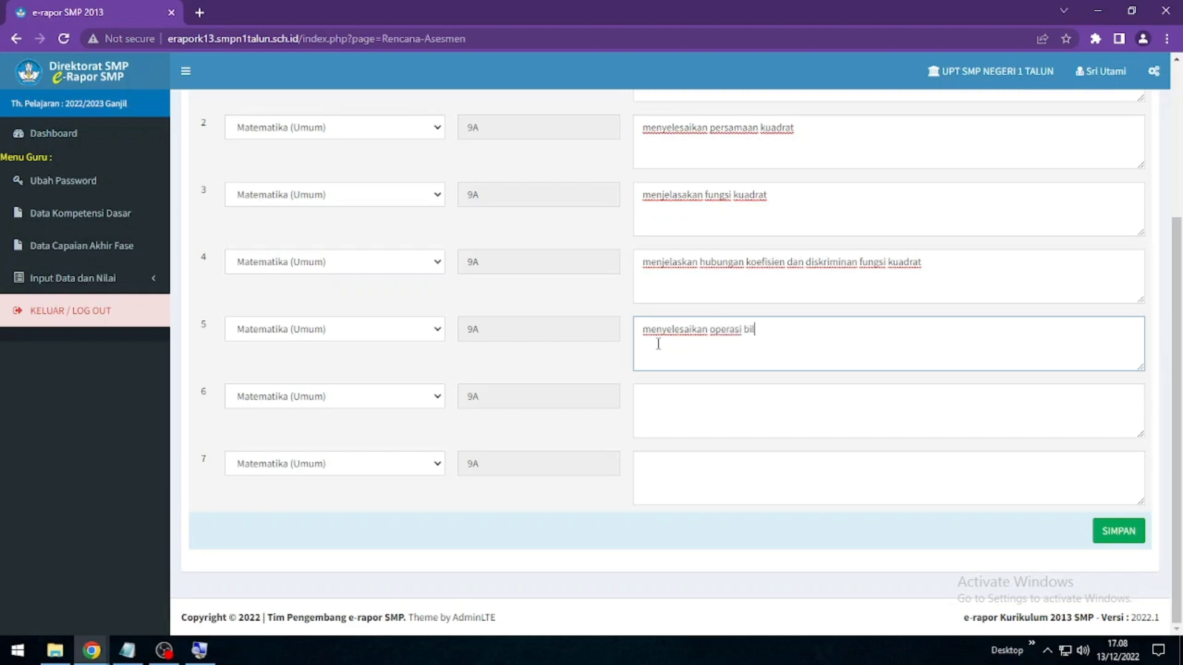
pyautogui.write('angan berpangkat dan')
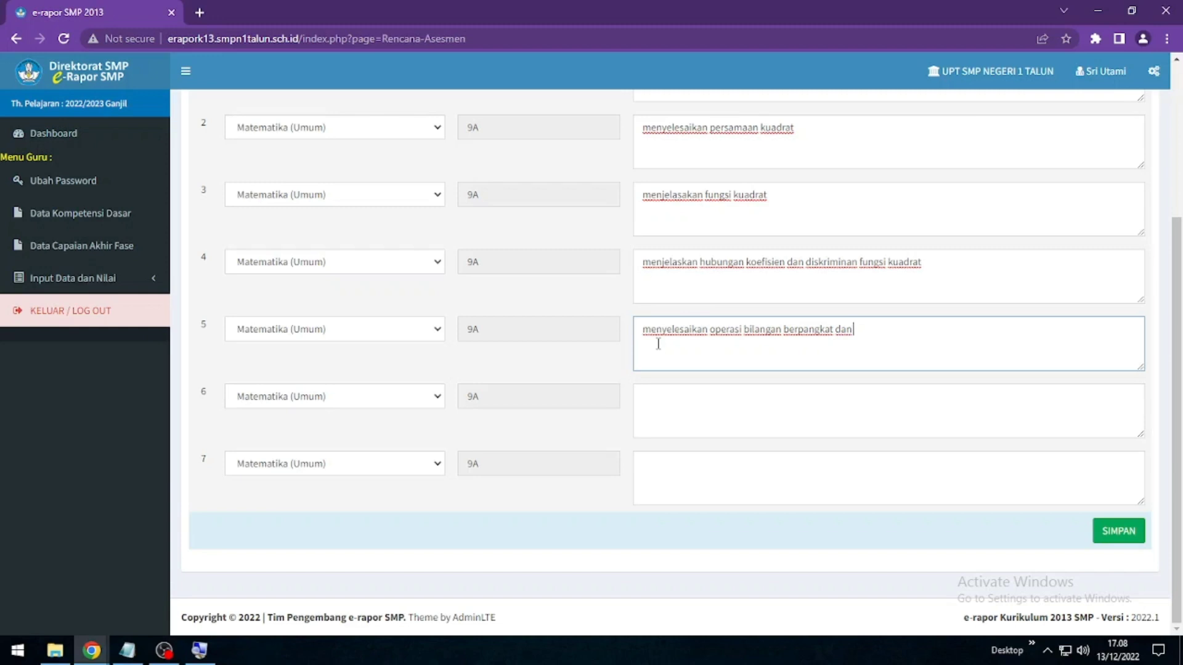
pyautogui.write(' bentuk akar')
pyautogui.click(675, 419)
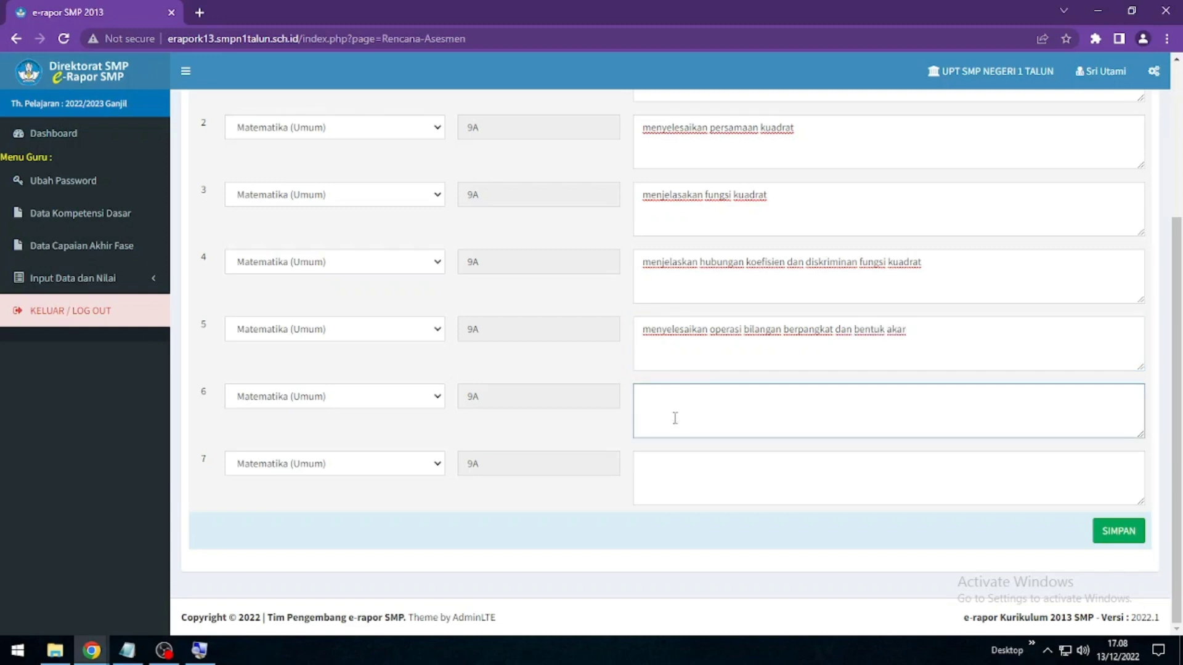
pyautogui.write('menyelesaikan ma')
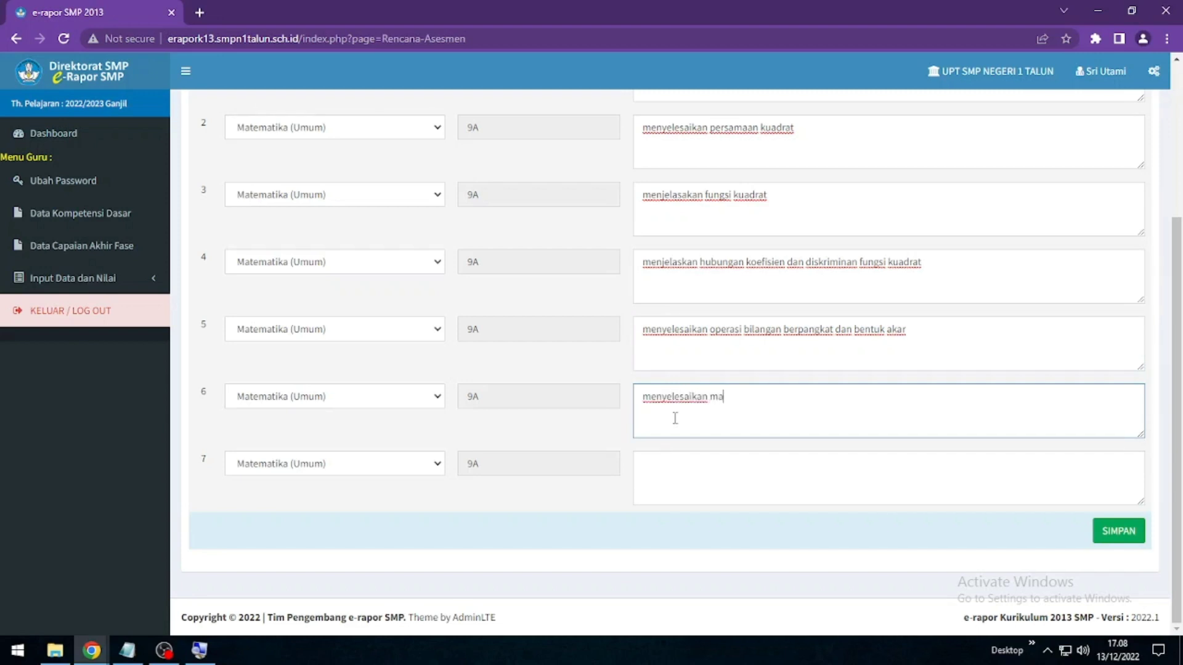
pyautogui.write('salah terkait persamaan kuadrat')
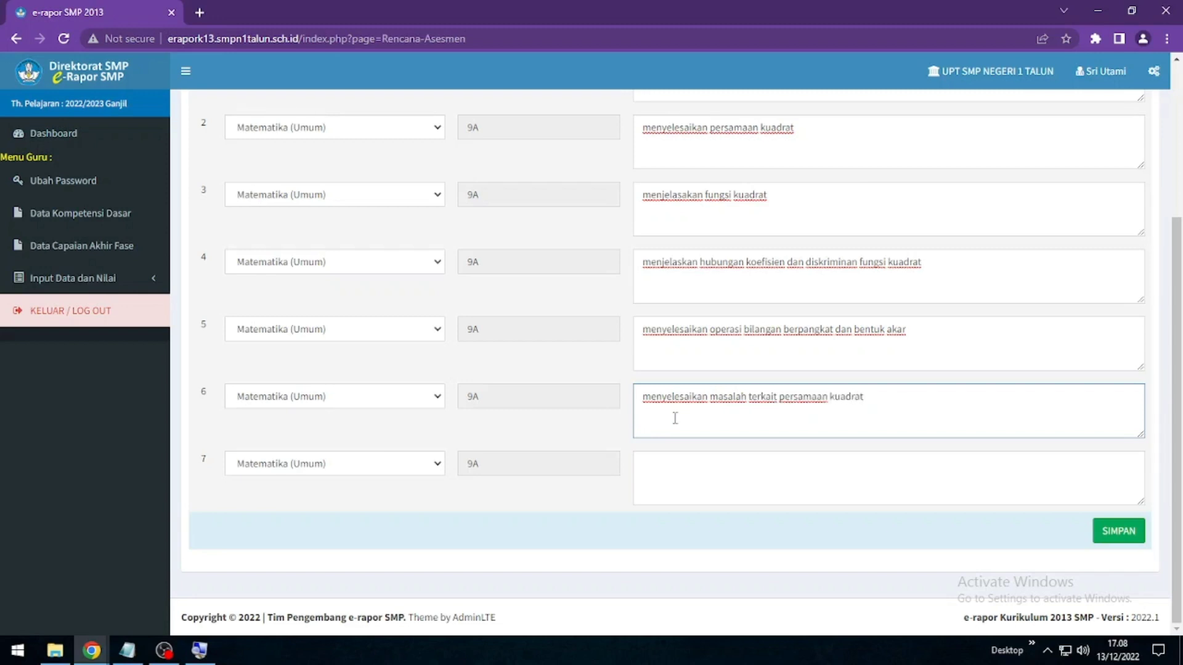
# Enter row 7 'menyajikan fungsi kuadrat', correcting its capital M to lowercase
pyautogui.click(694, 458)
pyautogui.write('Men')
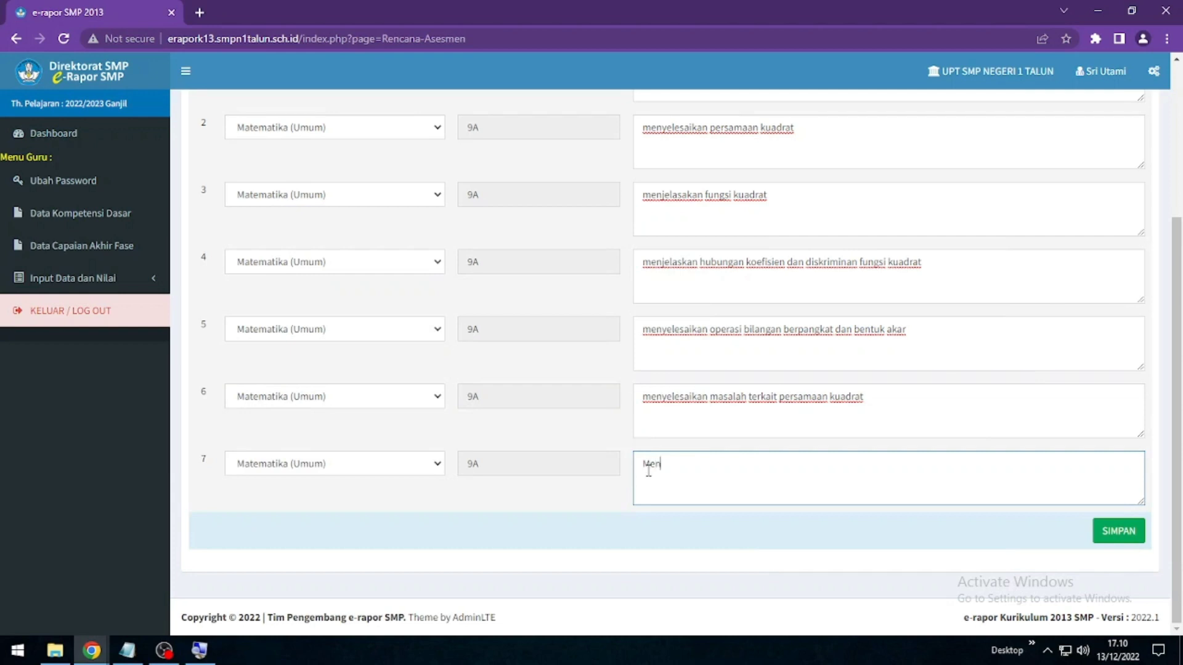
pyautogui.write('yajikan fungsi kuadrat')
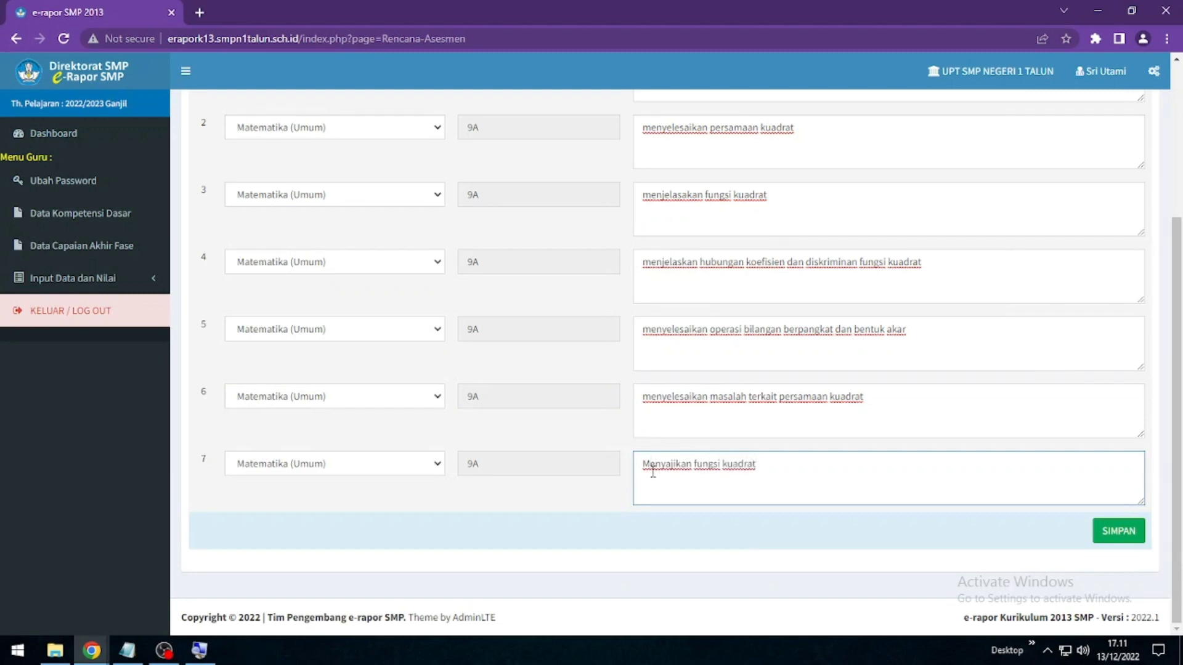
pyautogui.click(652, 471)
pyautogui.press('BackSpace')
pyautogui.write('m')
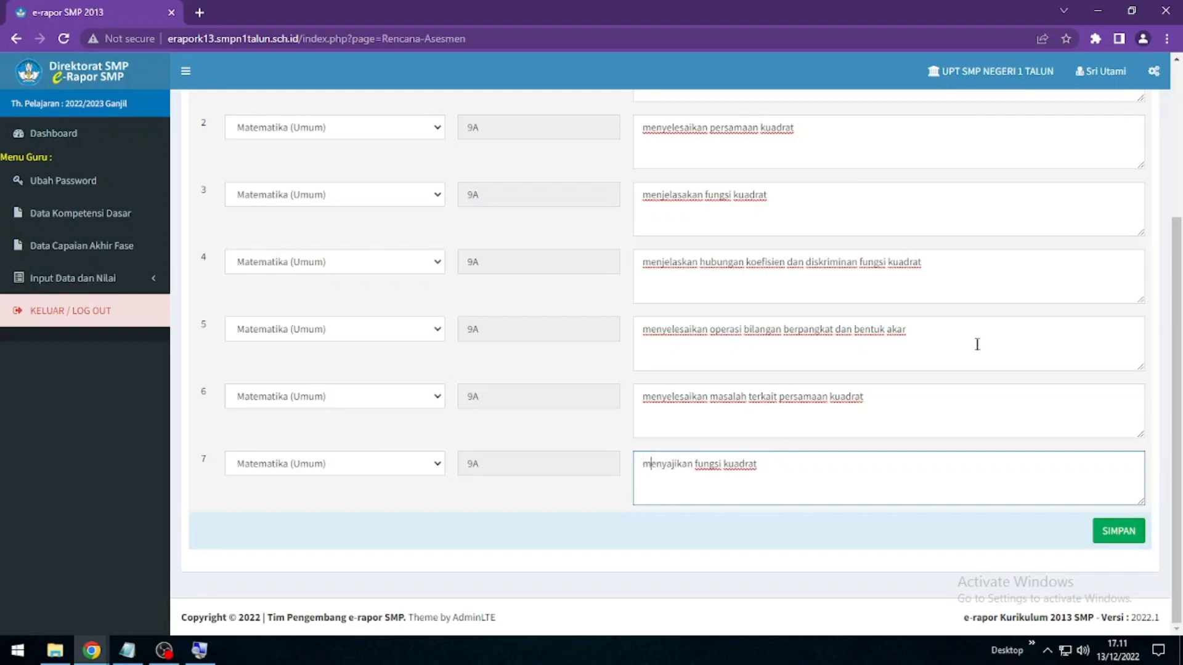
pyautogui.scroll(4, 968, 365)
pyautogui.scroll(-4, 979, 370)
pyautogui.scroll(4, 1102, 531)
pyautogui.scroll(-5, 1102, 533)
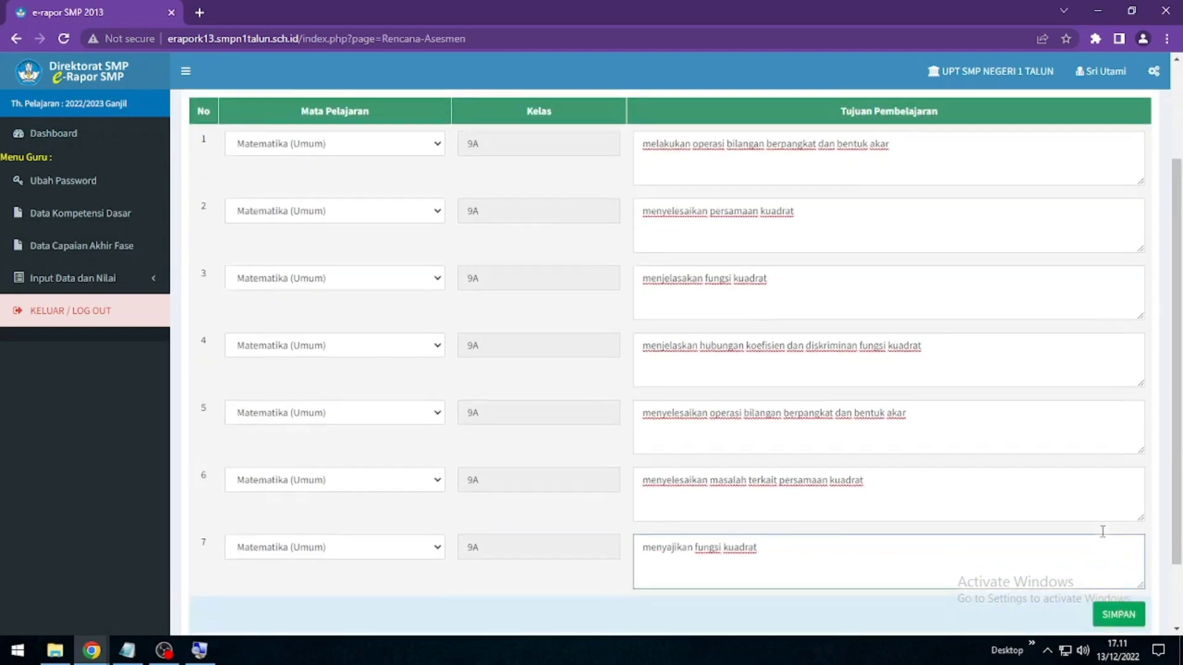
# Save the seven 9A objectives, dismiss the confirmation, and bring Notepad back up
pyautogui.click(1119, 534)
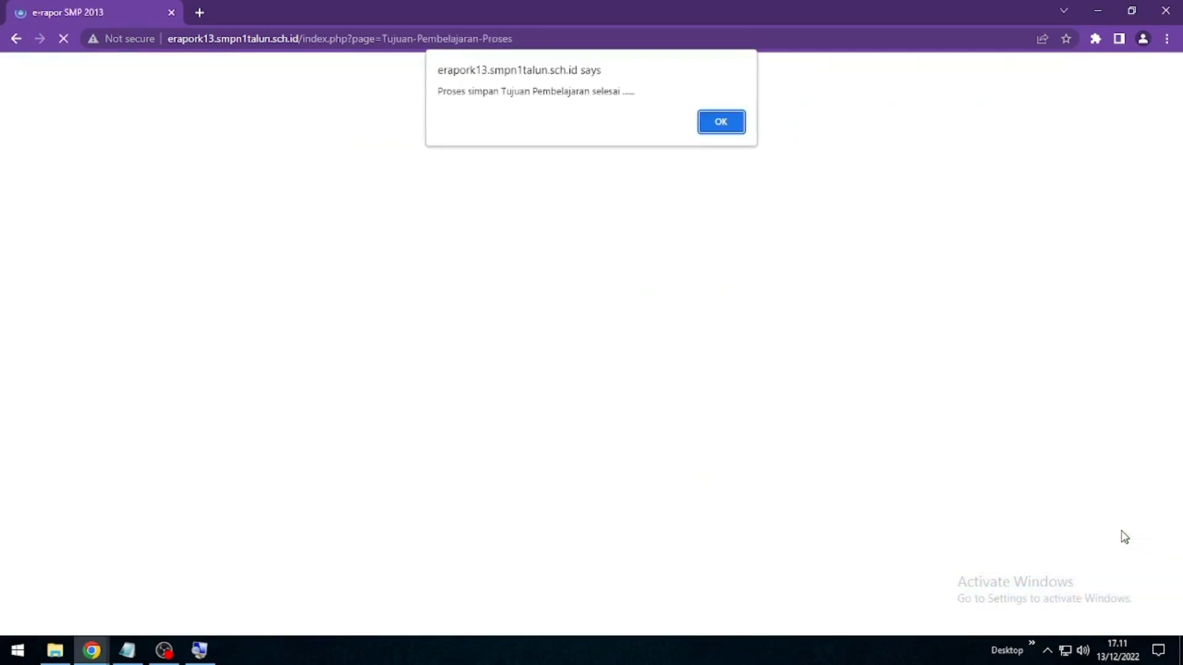
pyautogui.click(719, 124)
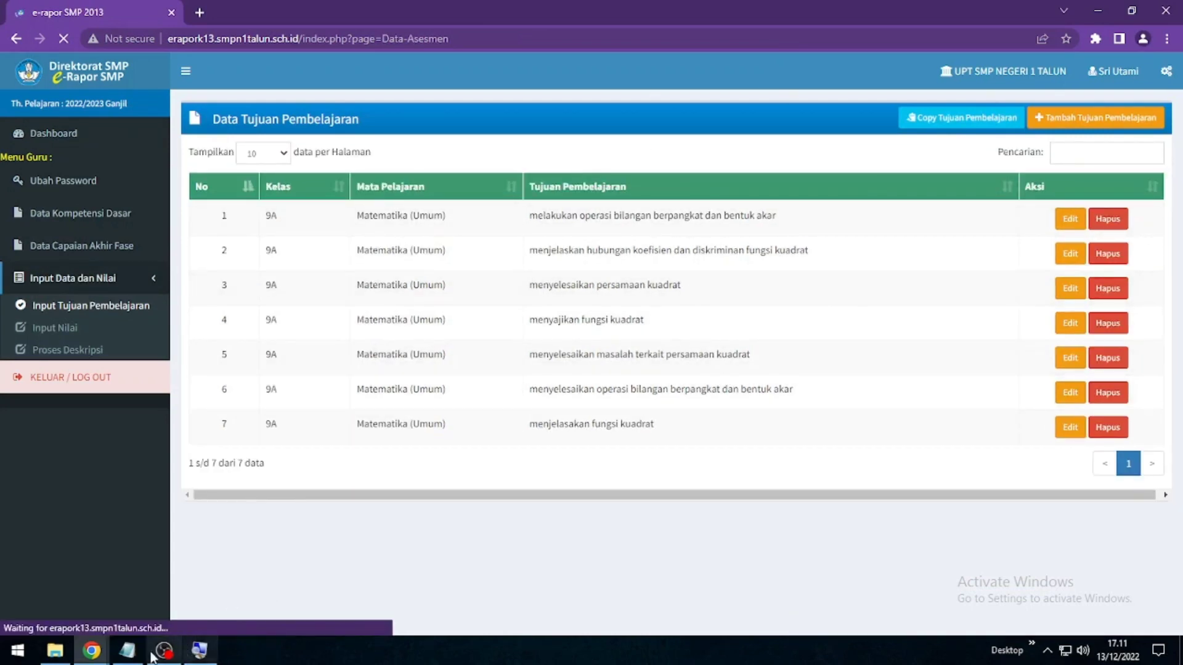
pyautogui.click(127, 651)
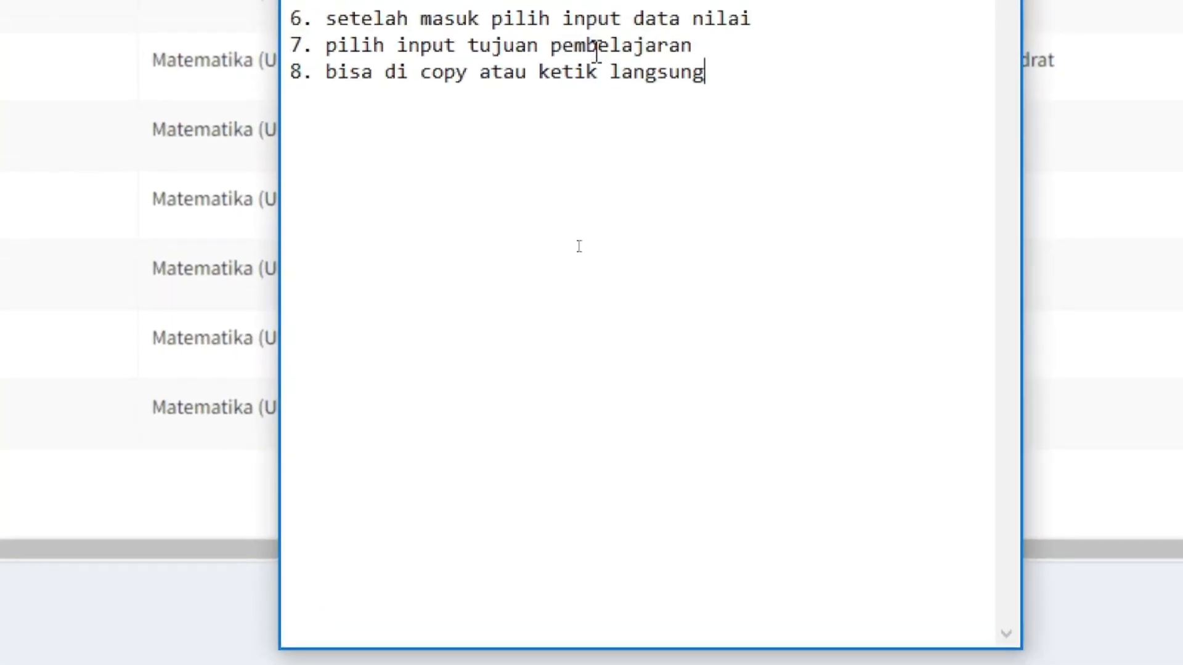
# Add step 9 'setelah itu klik simpan' below step 8 and begin step 10 with 'selanjutnya'
pyautogui.click(718, 257)
pyautogui.press('Return')
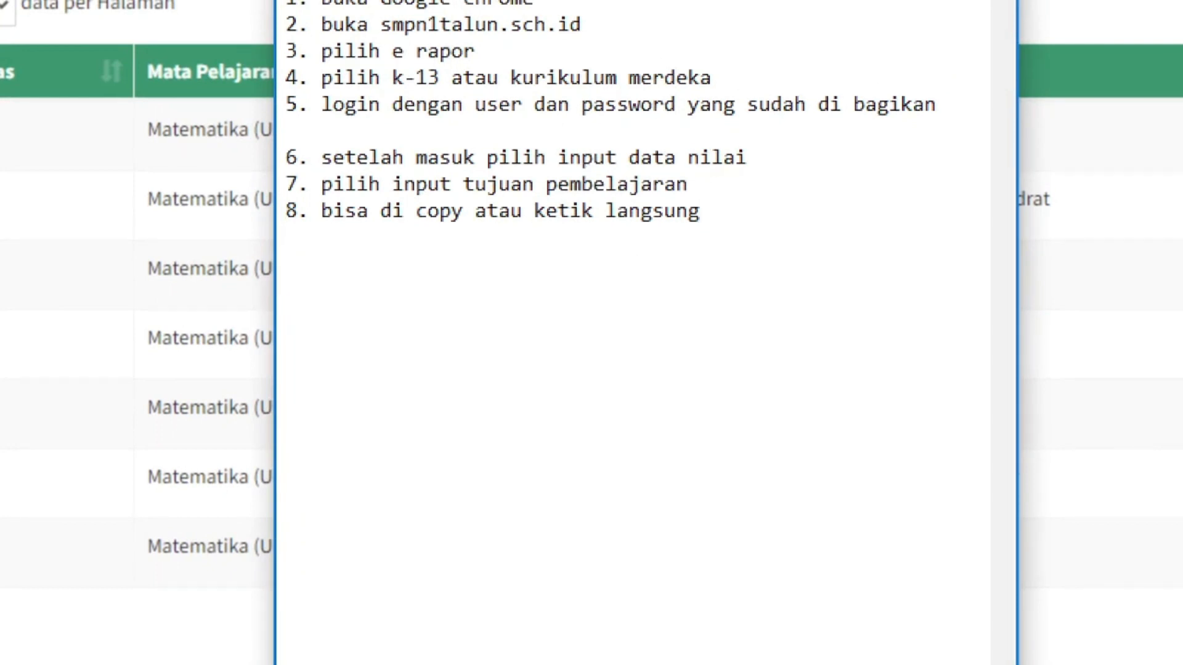
pyautogui.write('9. S')
pyautogui.press('BackSpace')
pyautogui.write('setelah ')
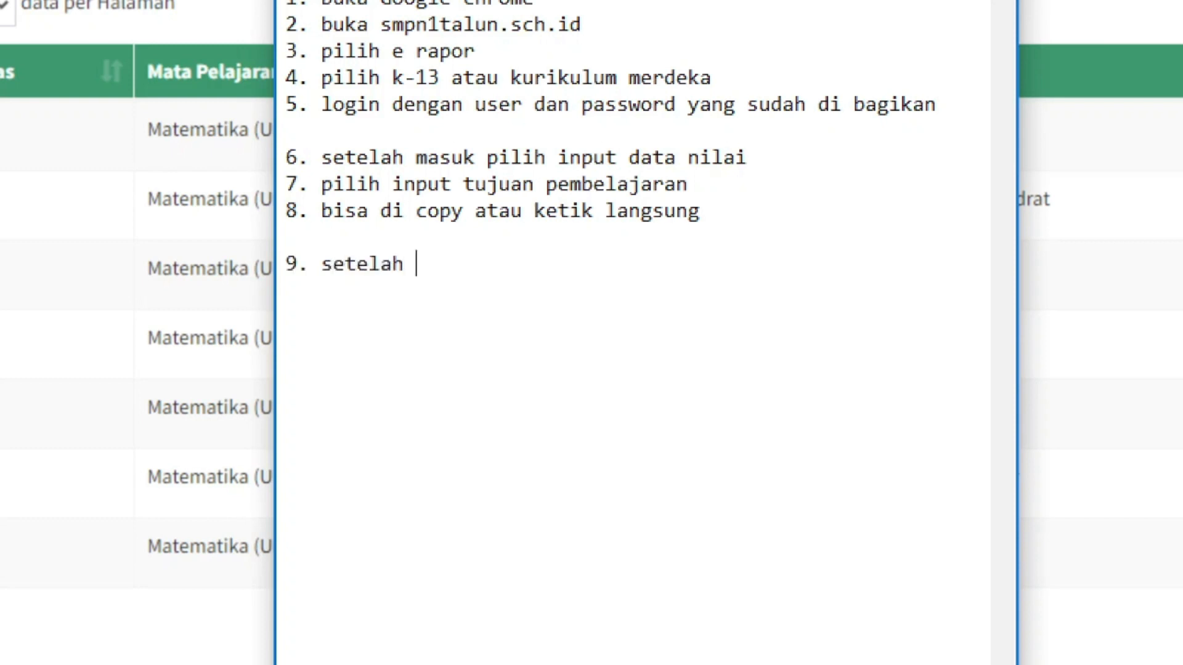
pyautogui.write('itu klik ')
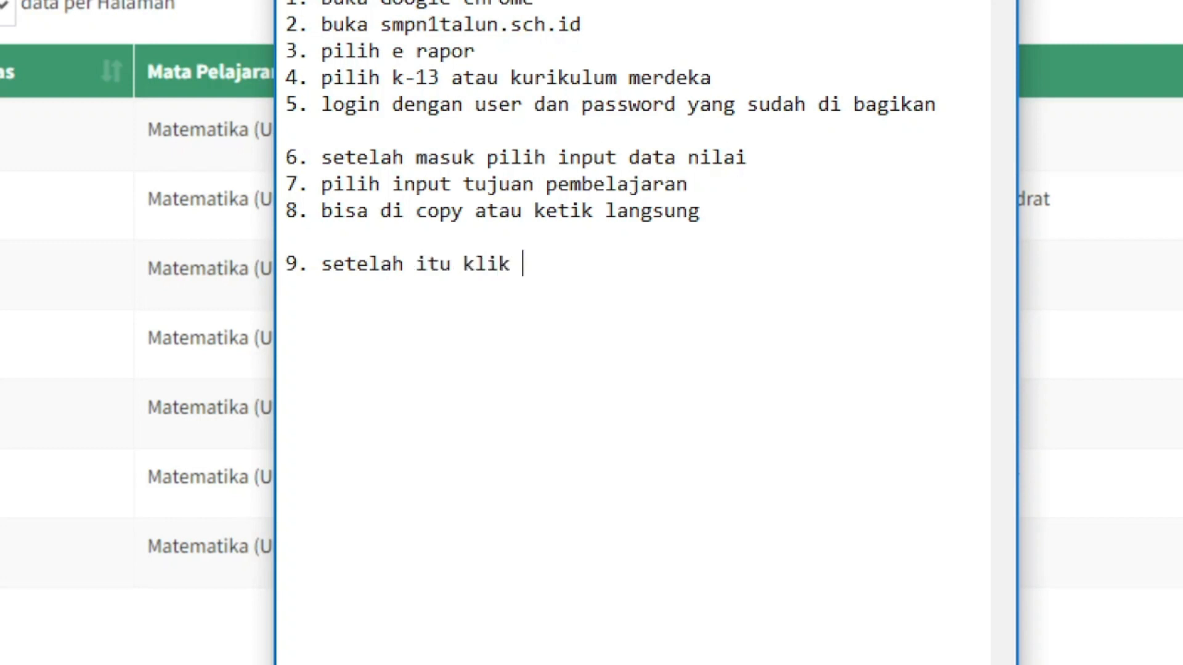
pyautogui.write('simpan ')
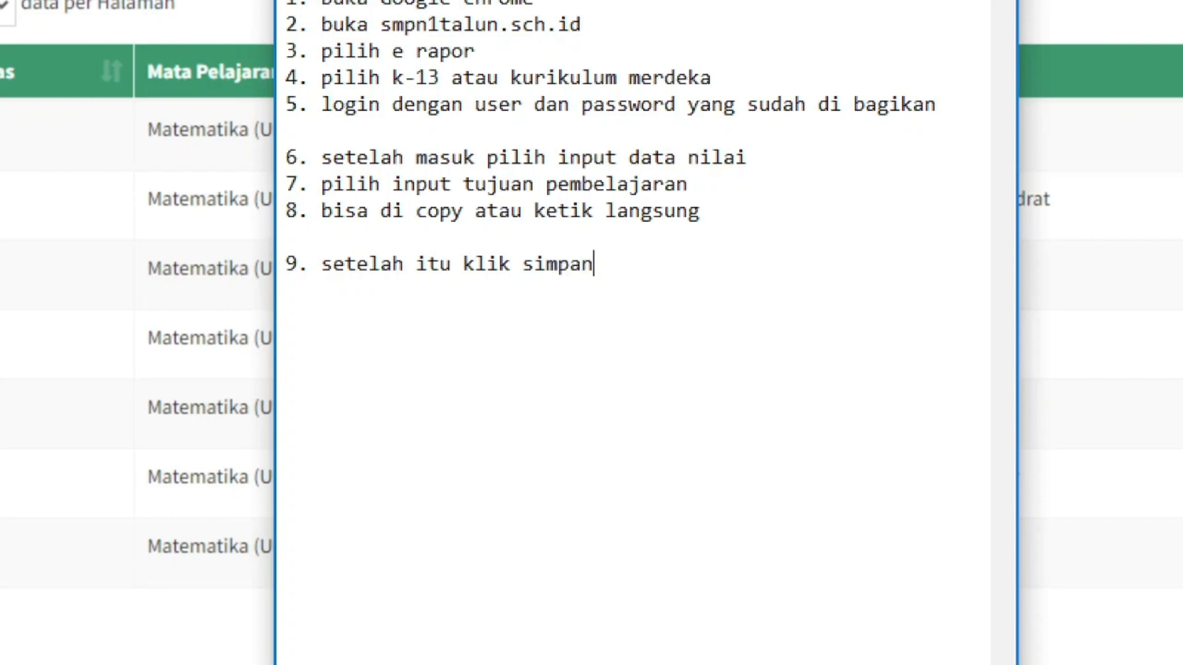
pyautogui.write('10. selanjutny')
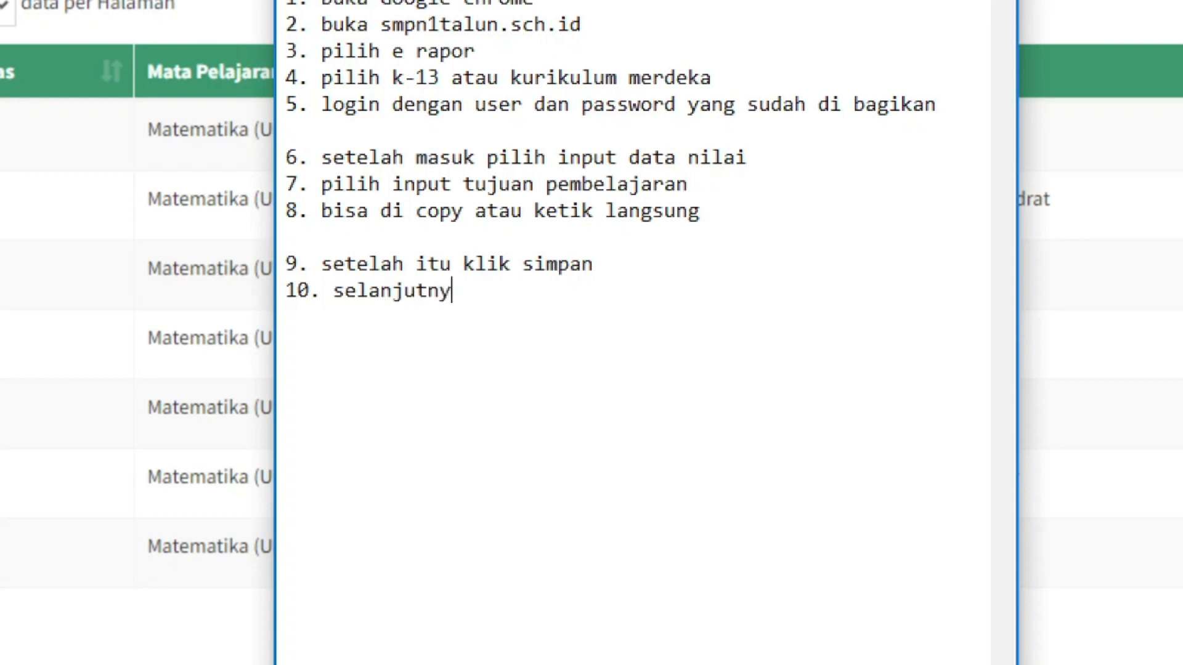
pyautogui.write('a bapak ibu bi')
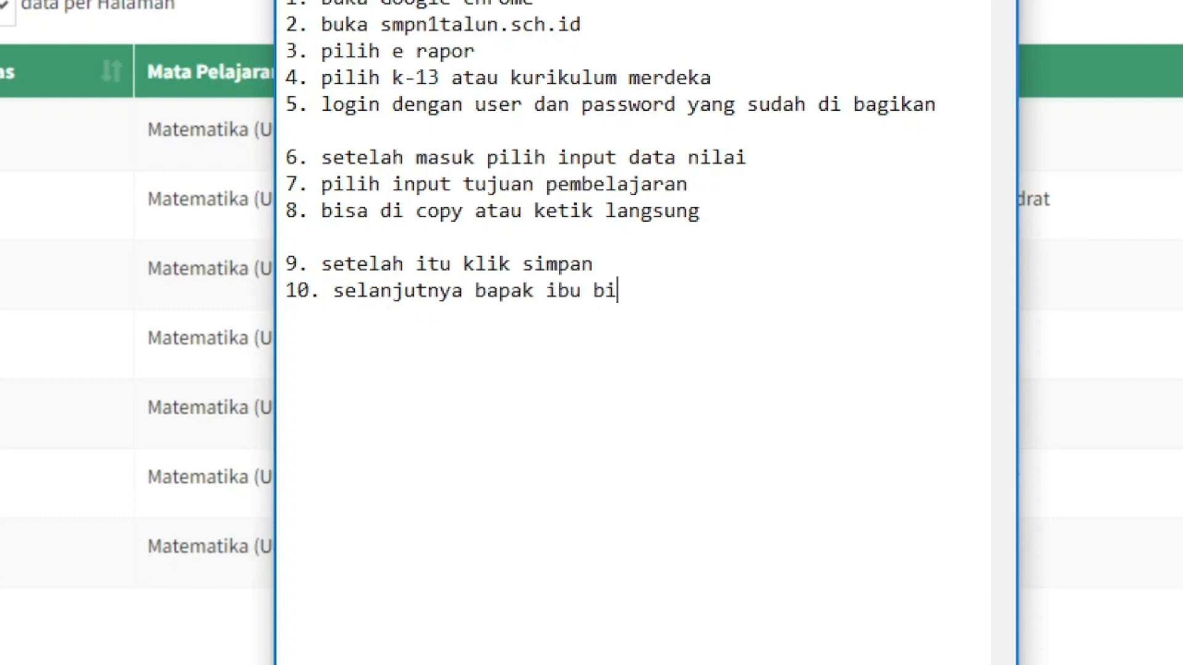
# Finish step 10: teachers can copy TP to the same-level classes they teach
pyautogui.write('sa mengk')
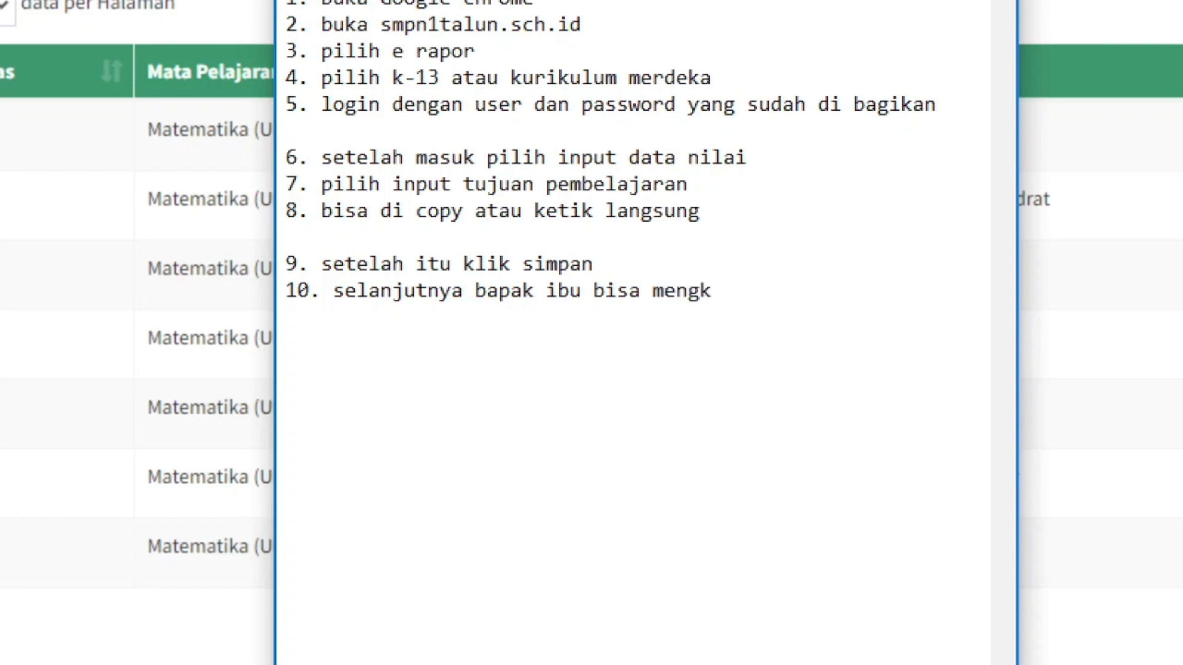
pyautogui.press('BackSpace')
pyautogui.write('copy TP ke ')
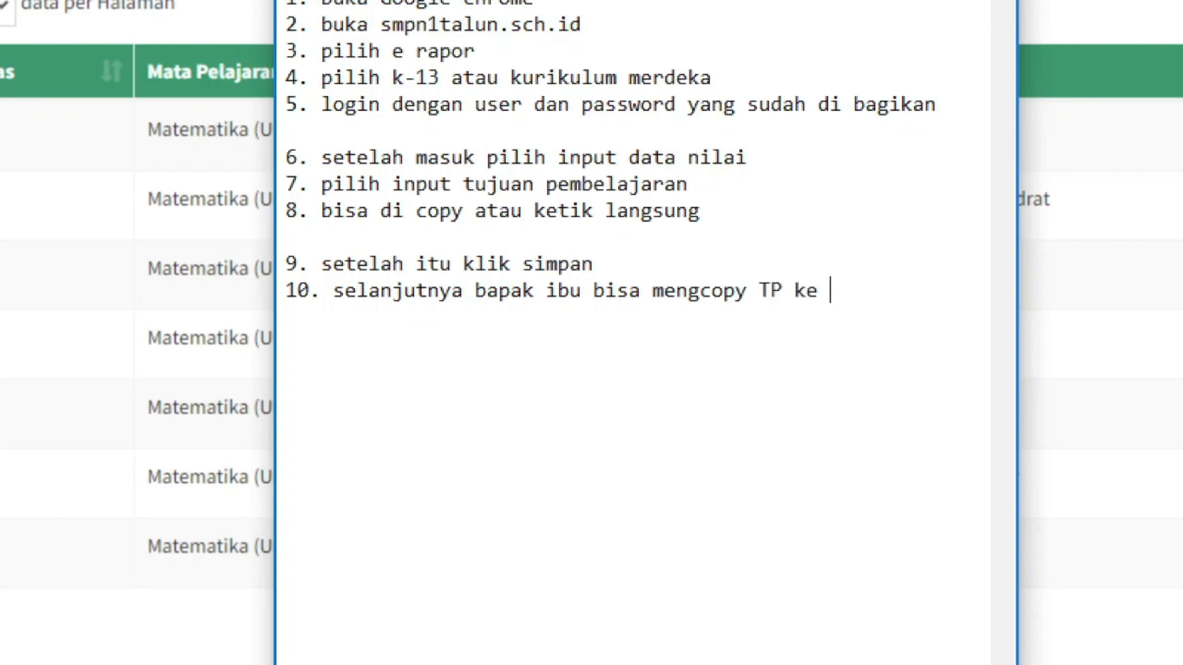
pyautogui.write('kelas ')
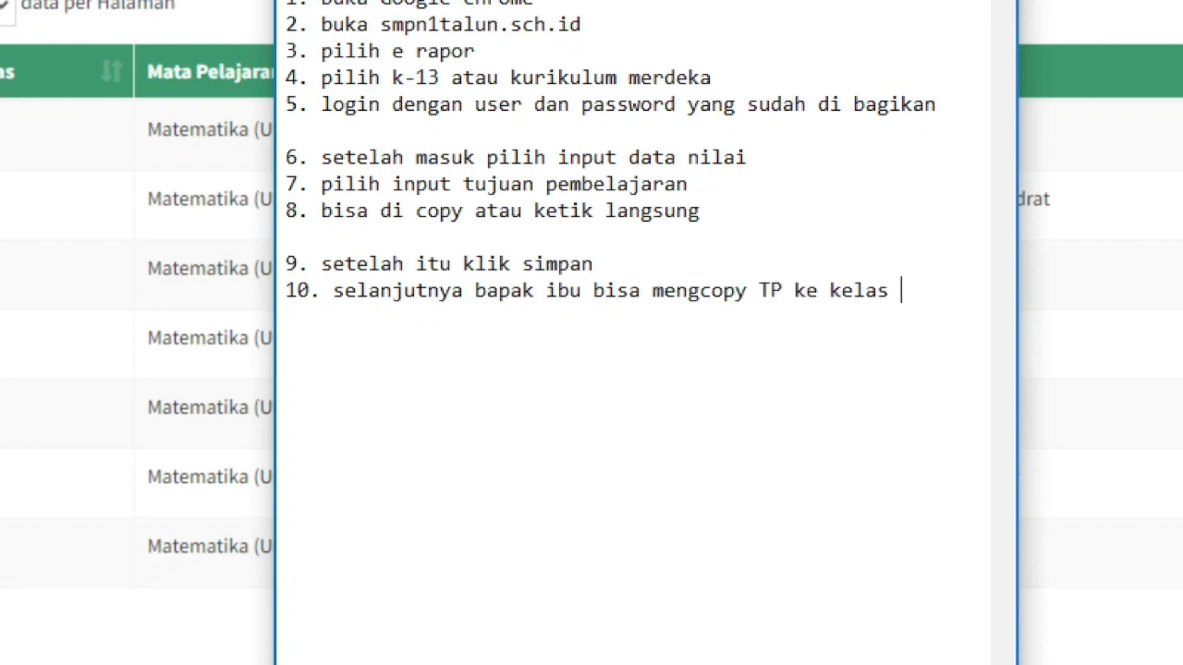
pyautogui.write('yan')
pyautogui.press('BackSpace')
pyautogui.press('BackSpace')
pyautogui.press('BackSpace')
pyautogui.write('yang bapak ibu')
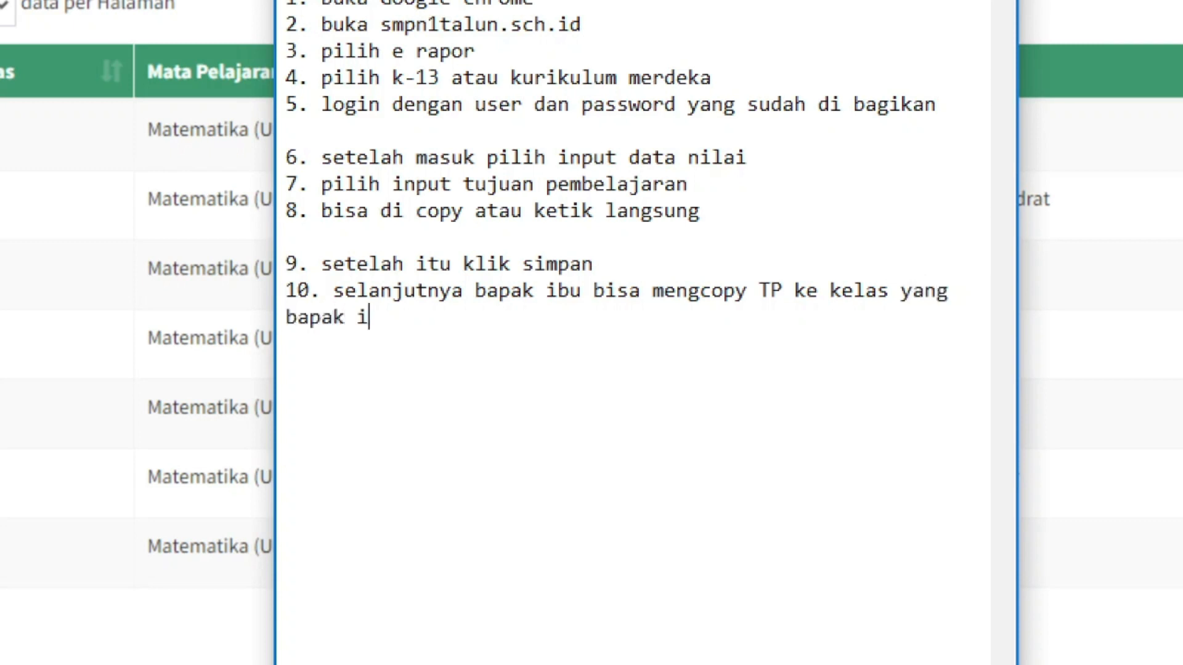
pyautogui.write(' ajar')
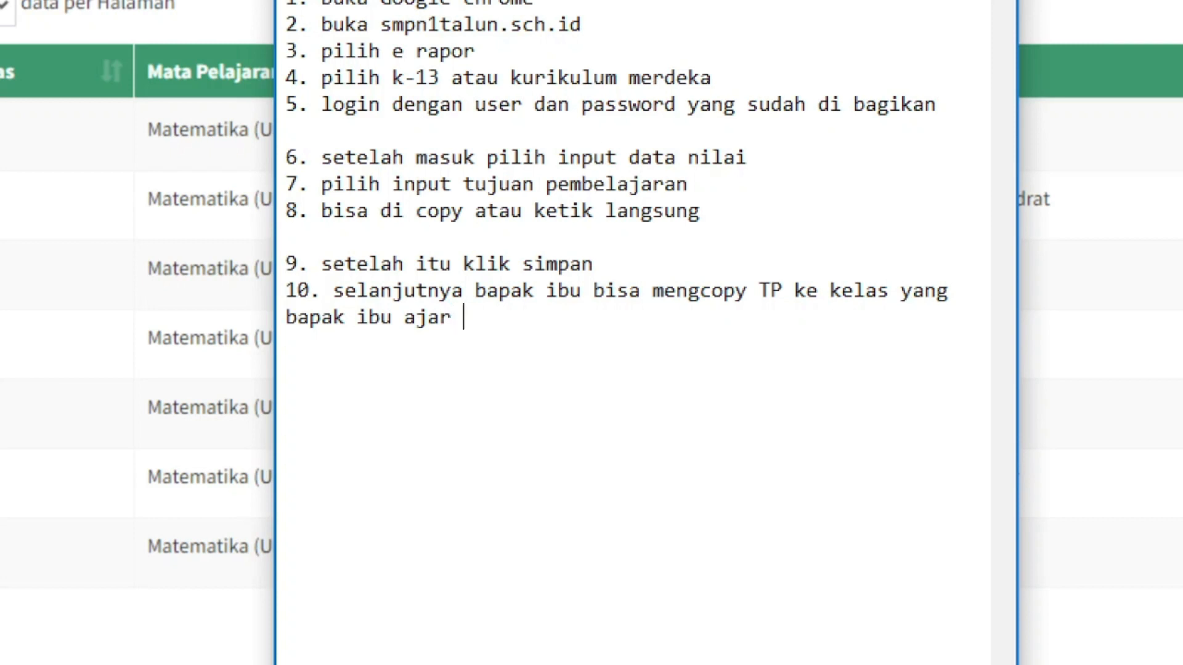
pyautogui.write(' (kelas')
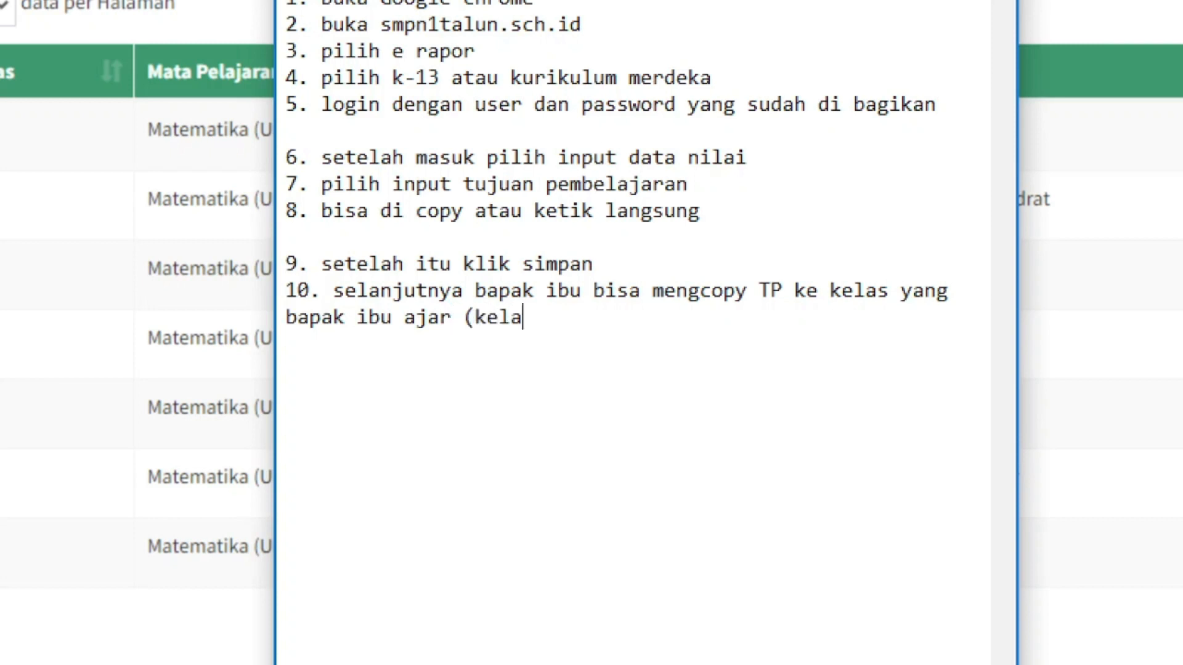
pyautogui.write(' jenjan')
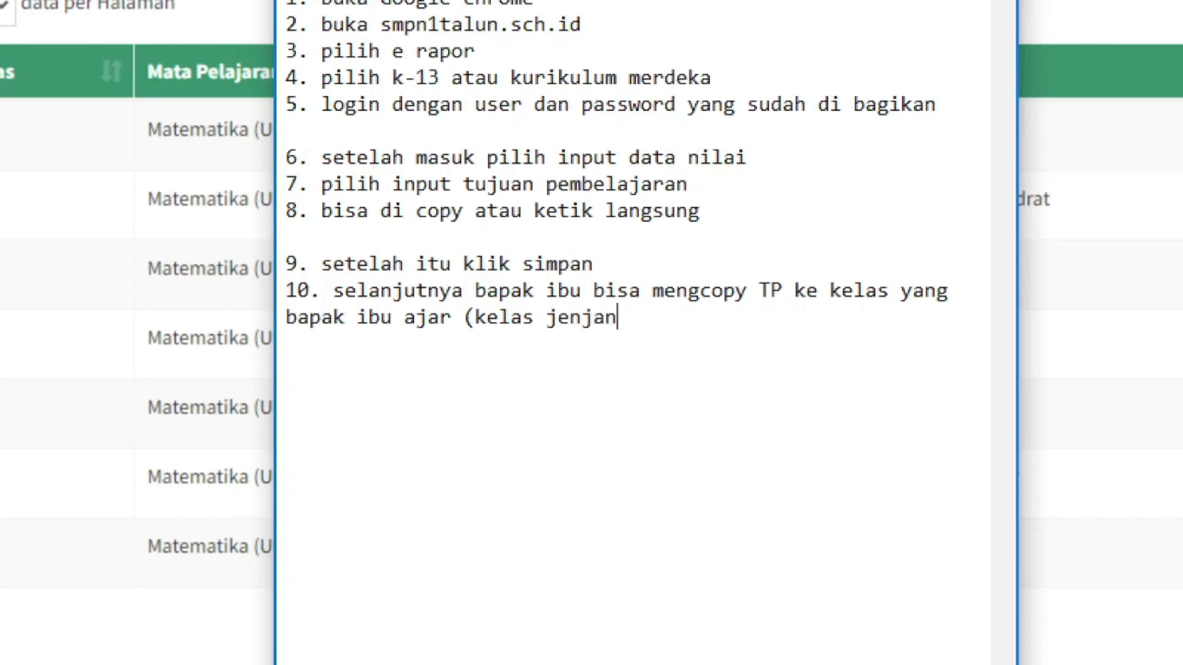
pyautogui.write('g yg sama)')
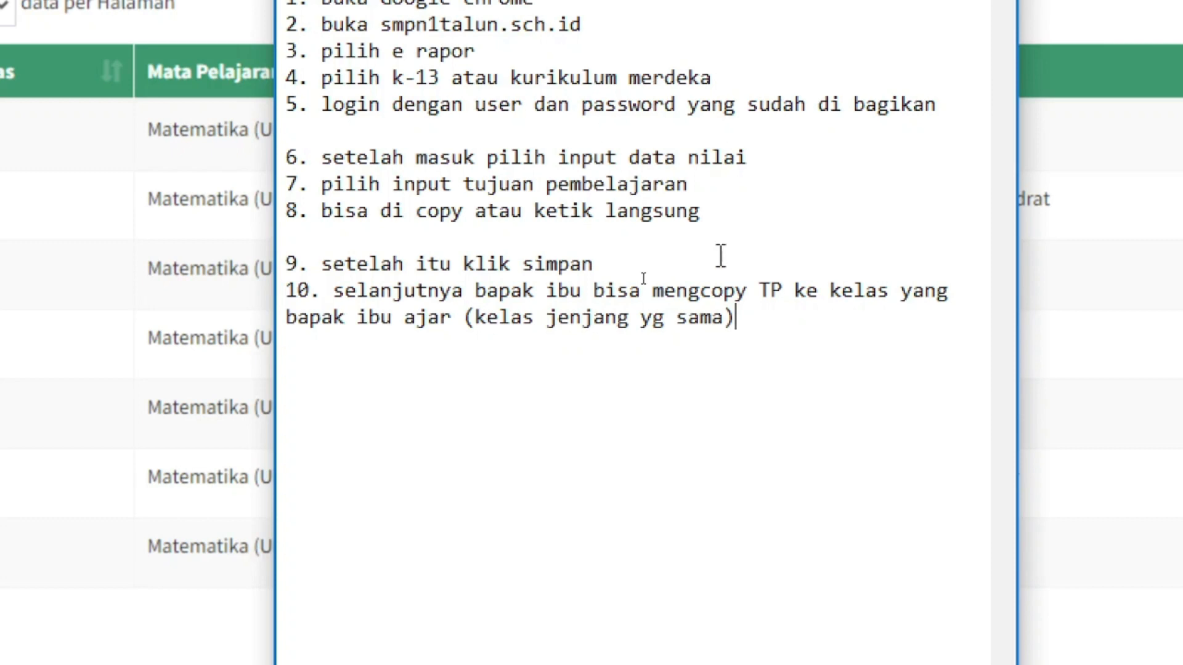
pyautogui.press('super')
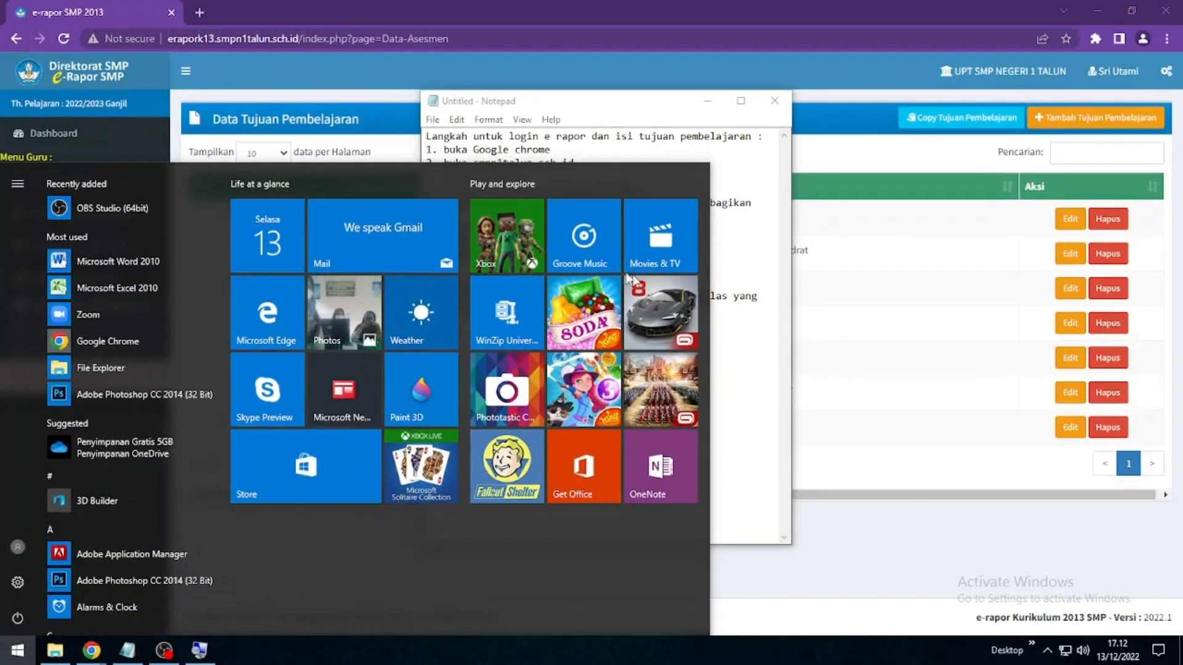
# Copy 9A's Matematika (Umum) learning objectives to class 9B
pyautogui.click(856, 290)
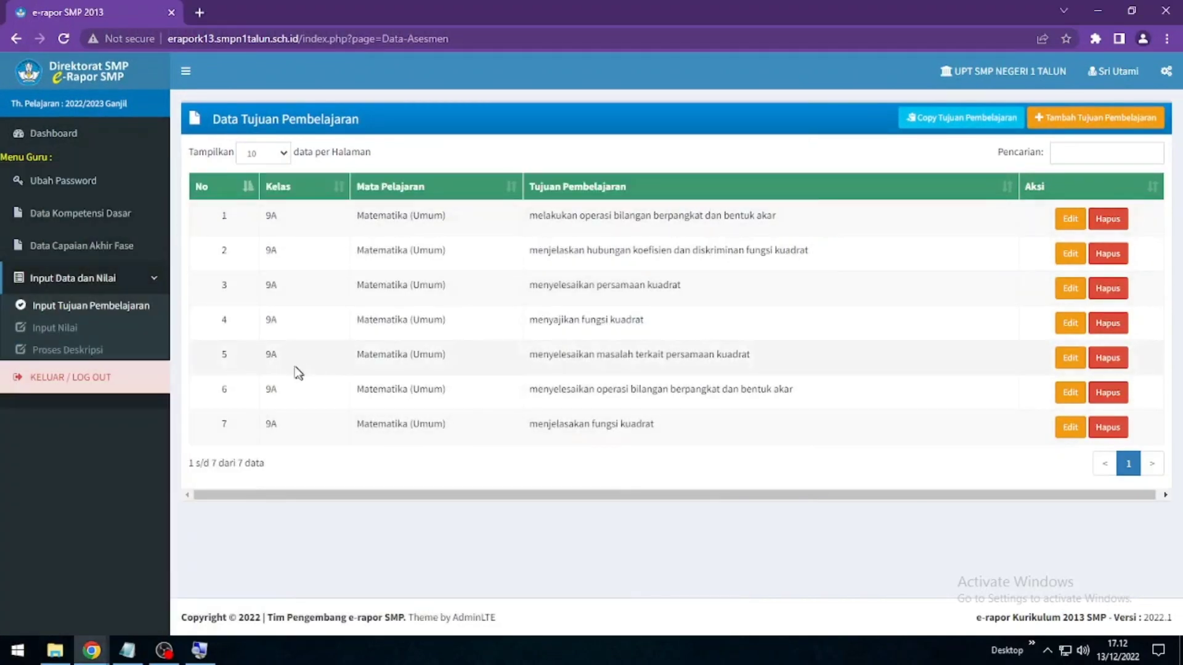
pyautogui.click(967, 123)
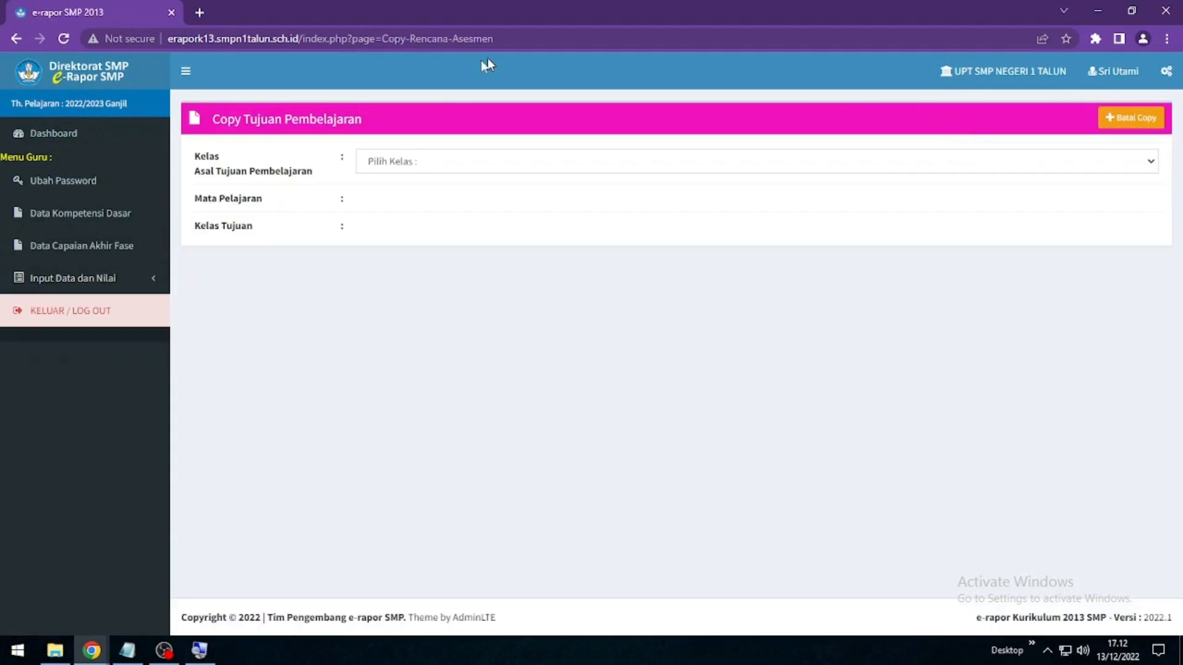
pyautogui.click(422, 163)
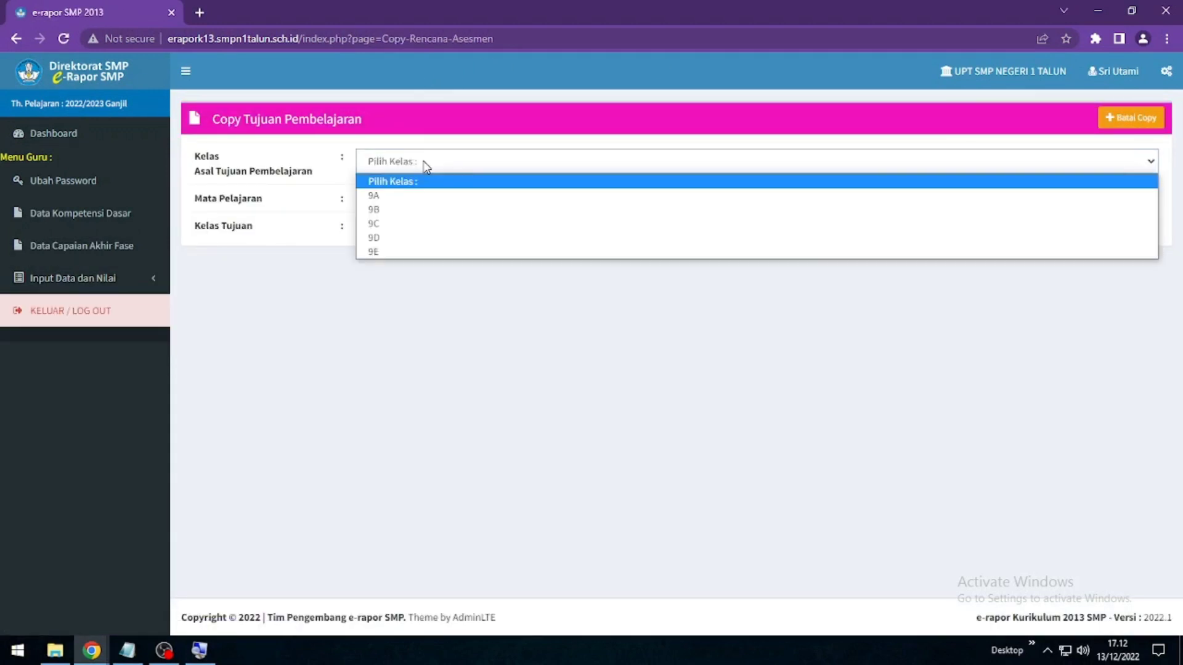
pyautogui.click(407, 196)
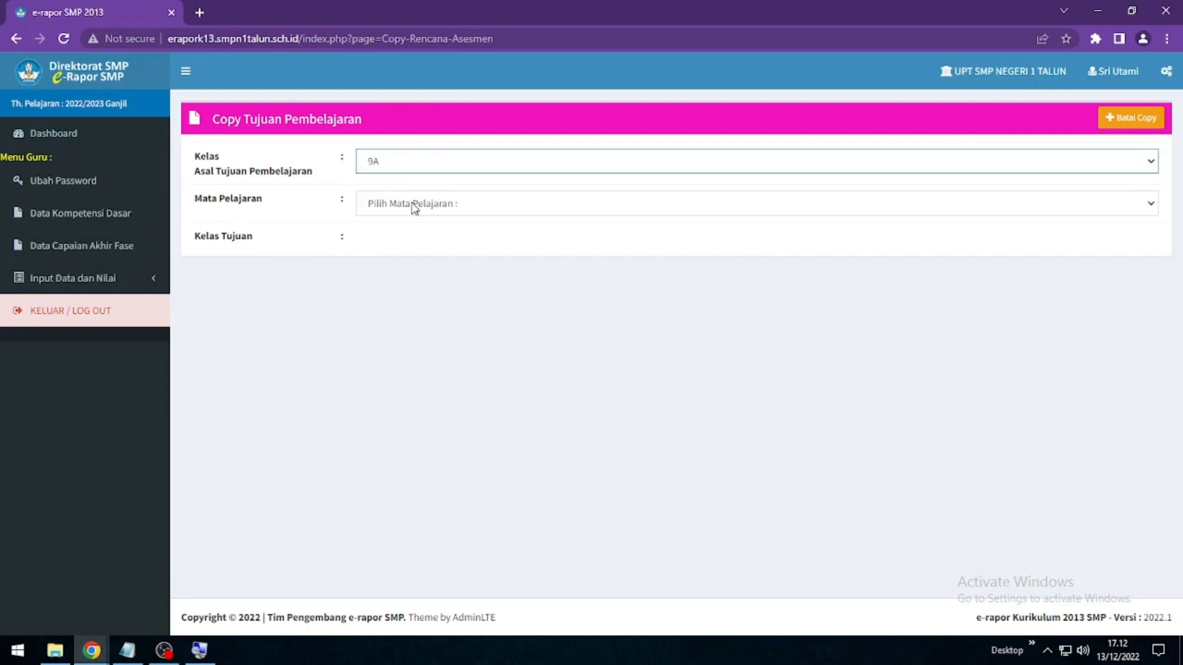
pyautogui.click(415, 207)
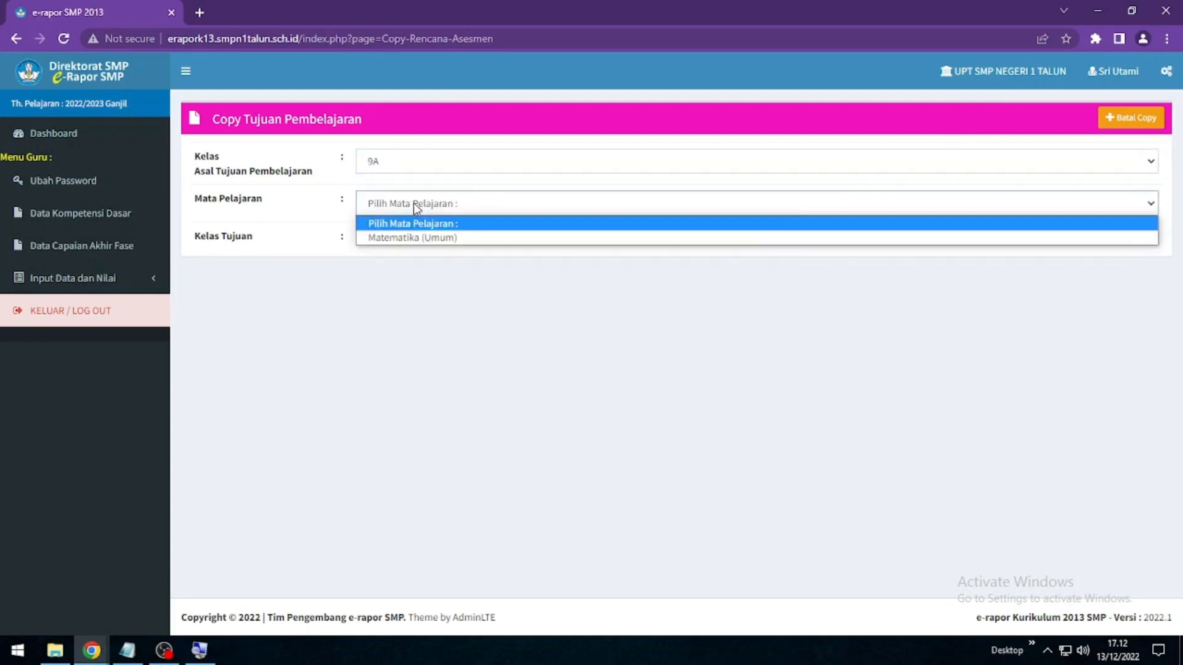
pyautogui.click(424, 239)
pyautogui.click(423, 241)
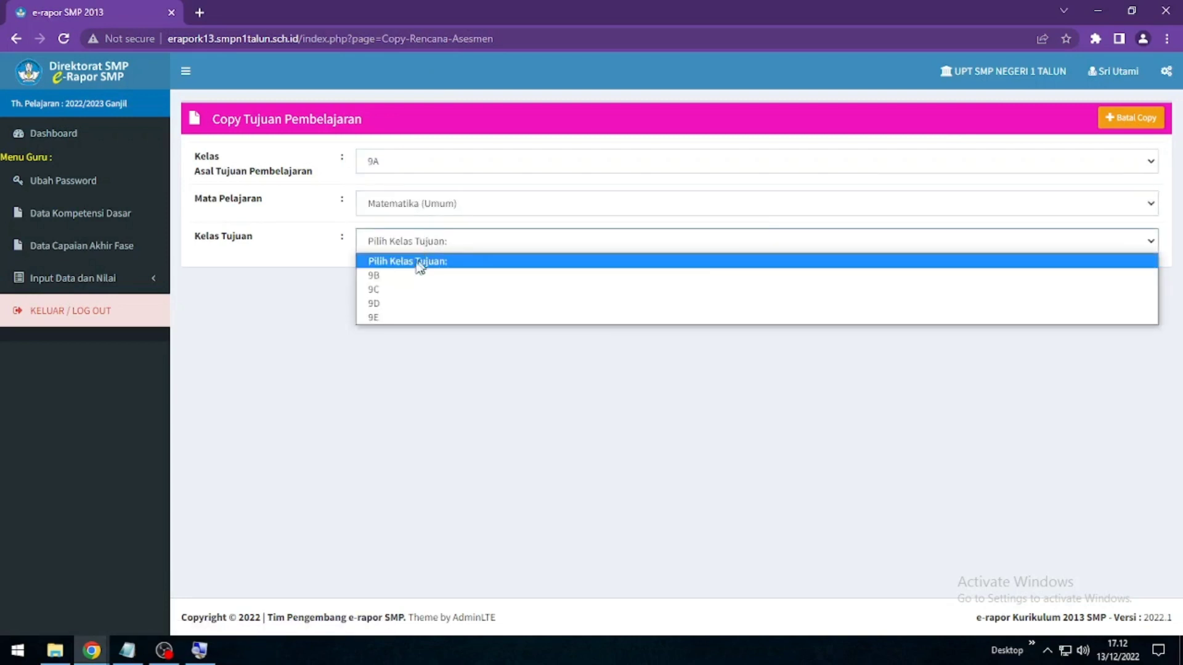
pyautogui.click(404, 276)
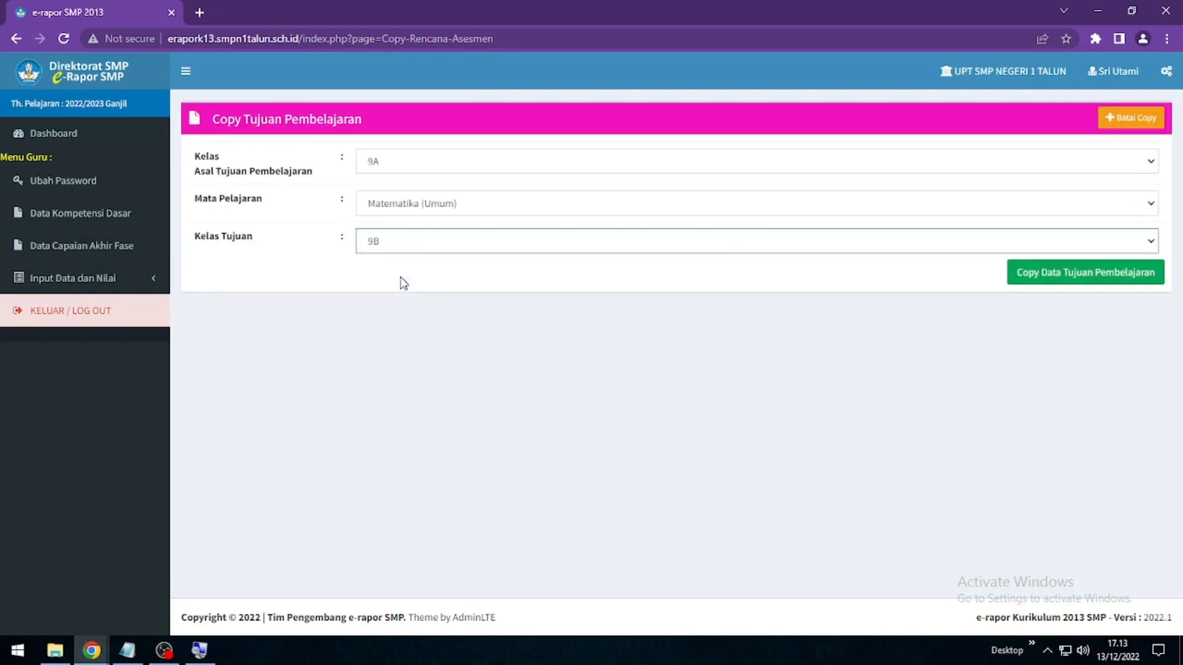
pyautogui.click(1038, 275)
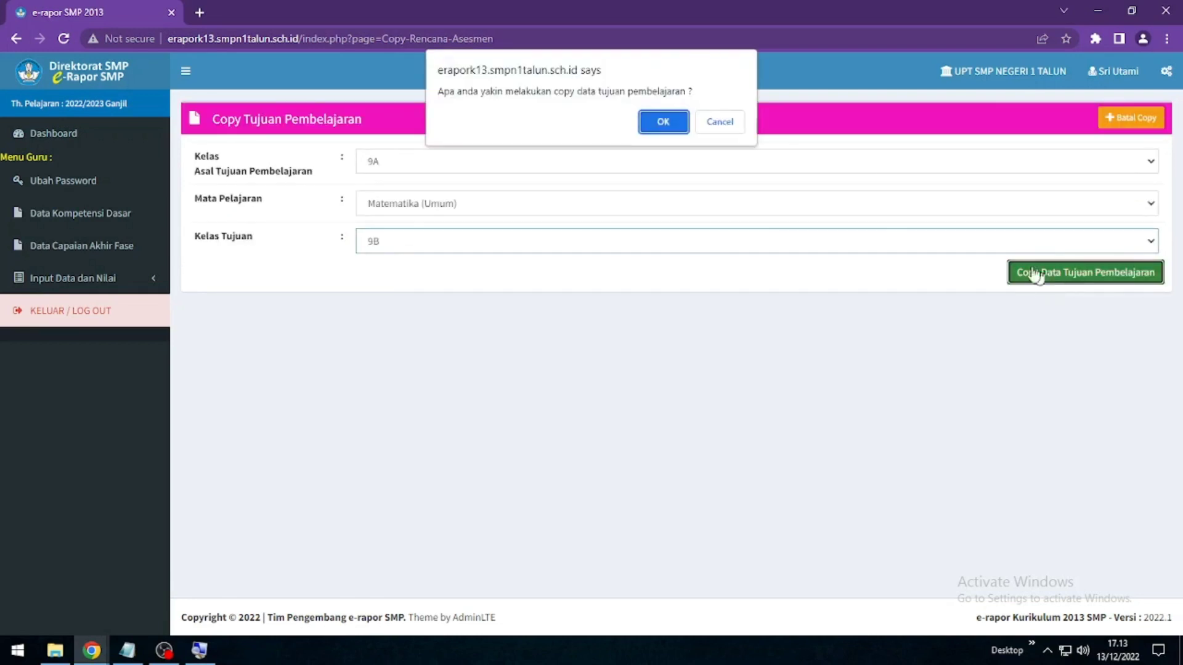
pyautogui.click(661, 124)
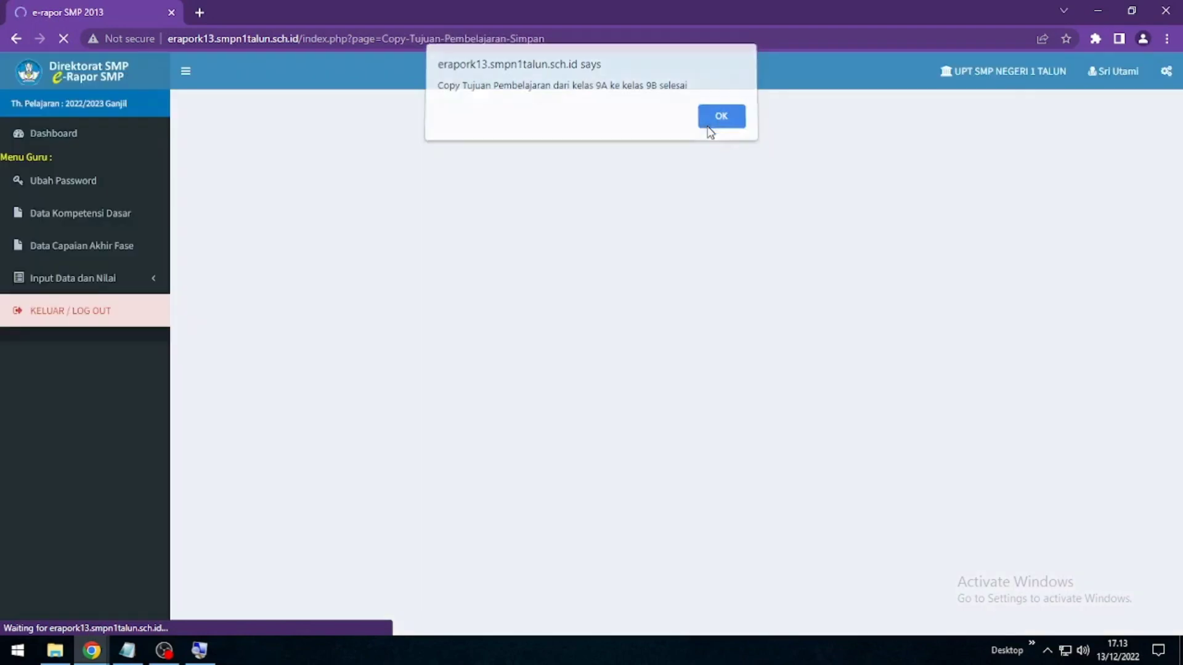
pyautogui.click(707, 128)
# Copy 9A's Matematika (Umum) learning objectives to class 9C
pyautogui.click(567, 161)
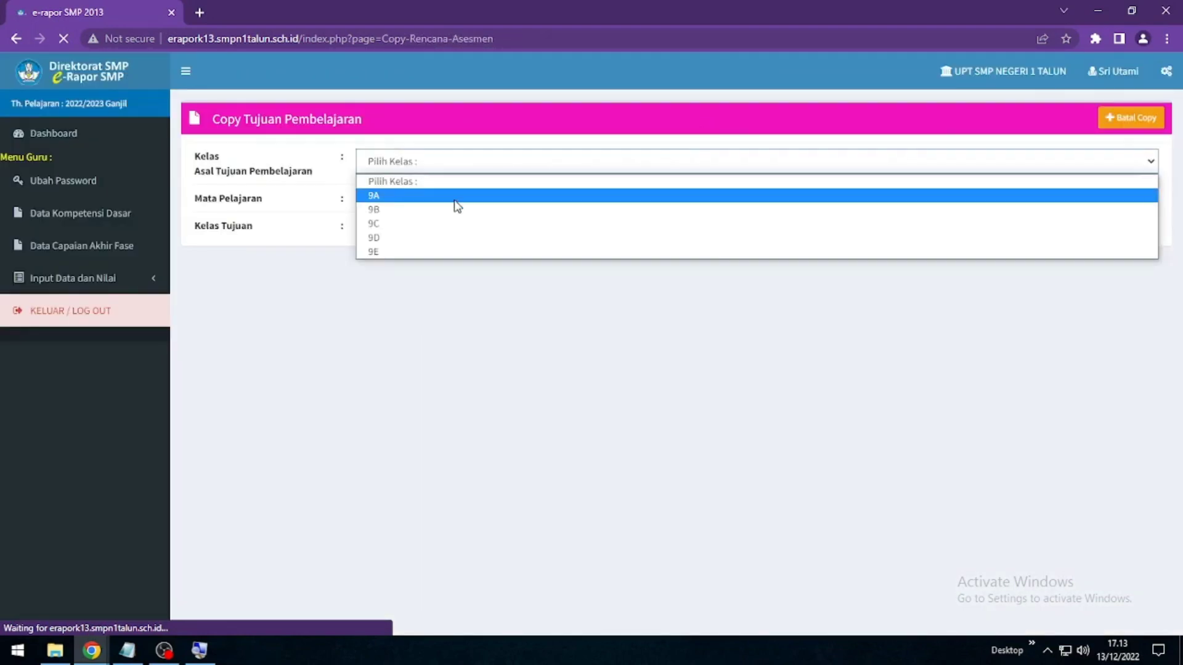
pyautogui.click(416, 193)
pyautogui.click(418, 203)
pyautogui.click(418, 239)
pyautogui.click(417, 242)
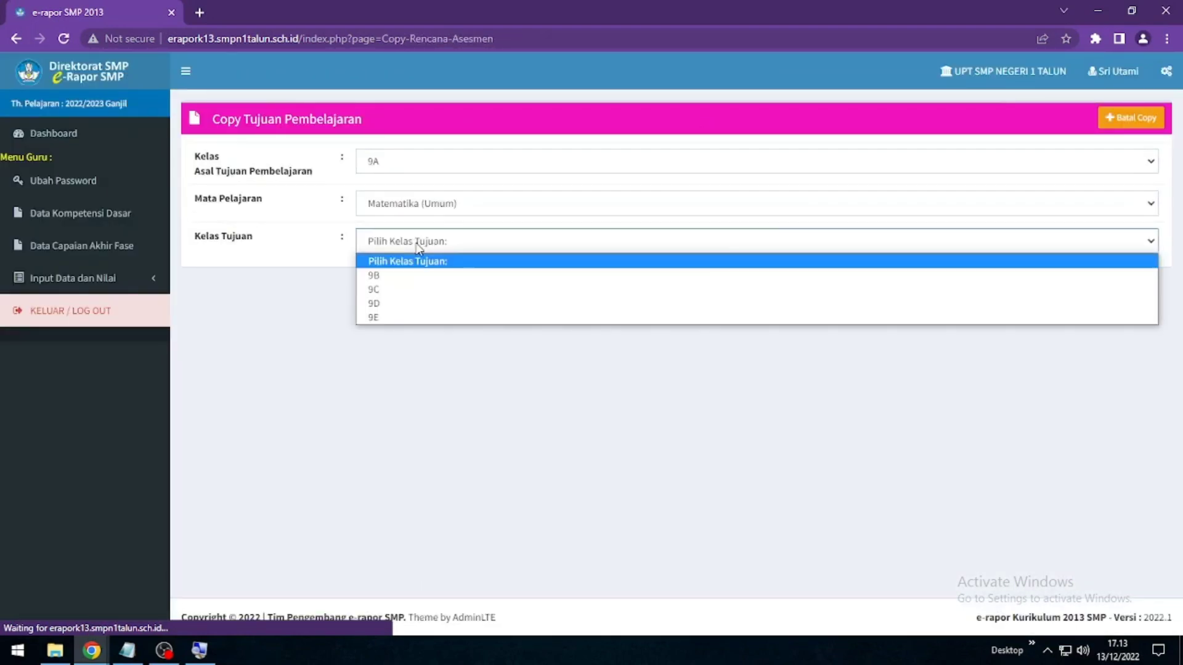
pyautogui.click(392, 291)
pyautogui.click(1055, 276)
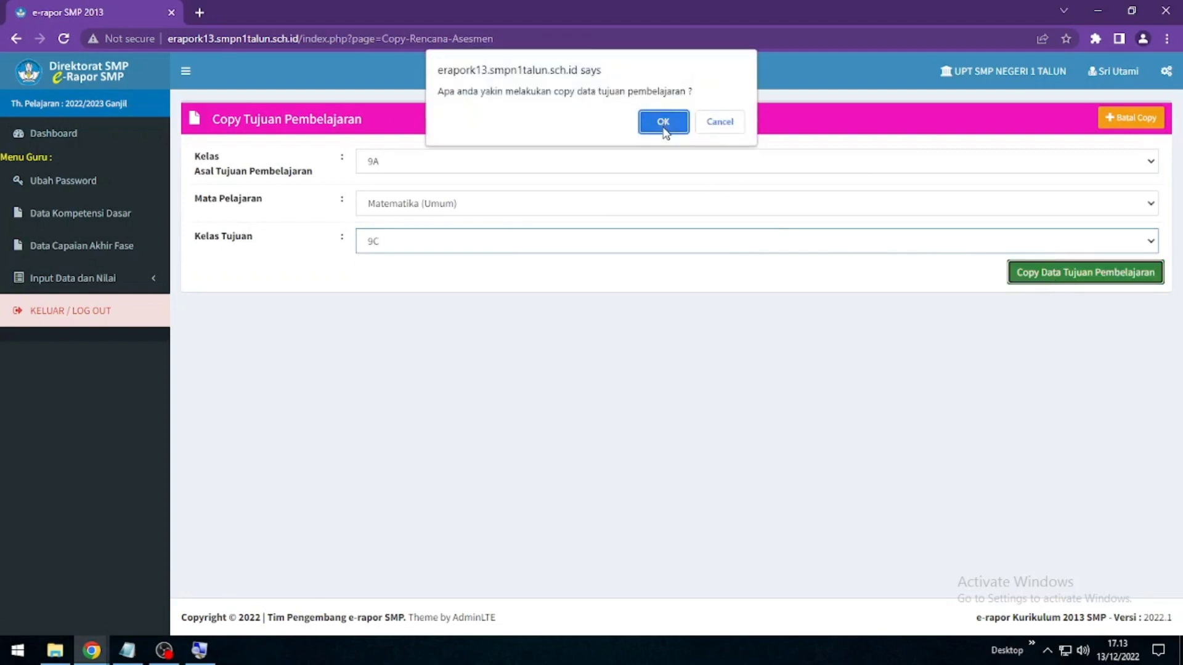
pyautogui.click(666, 121)
pyautogui.click(705, 127)
# Copy 9A's Matematika (Umum) learning objectives to class 9D
pyautogui.click(388, 161)
pyautogui.click(388, 188)
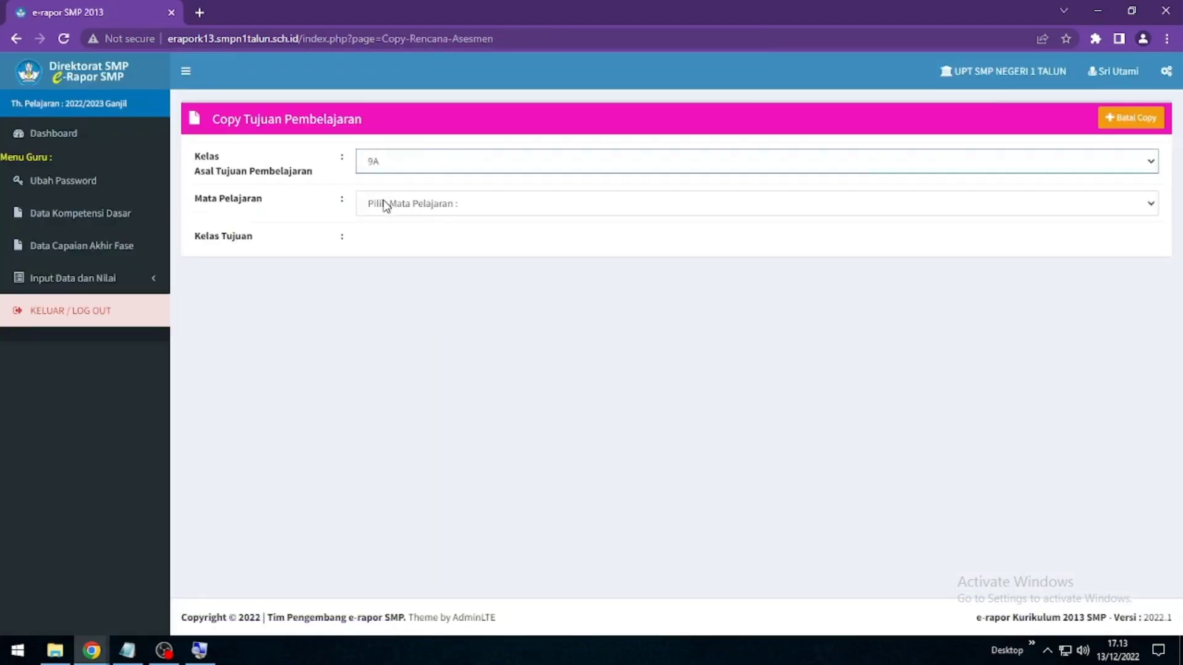
pyautogui.click(388, 203)
pyautogui.click(391, 238)
pyautogui.click(391, 242)
pyautogui.click(391, 303)
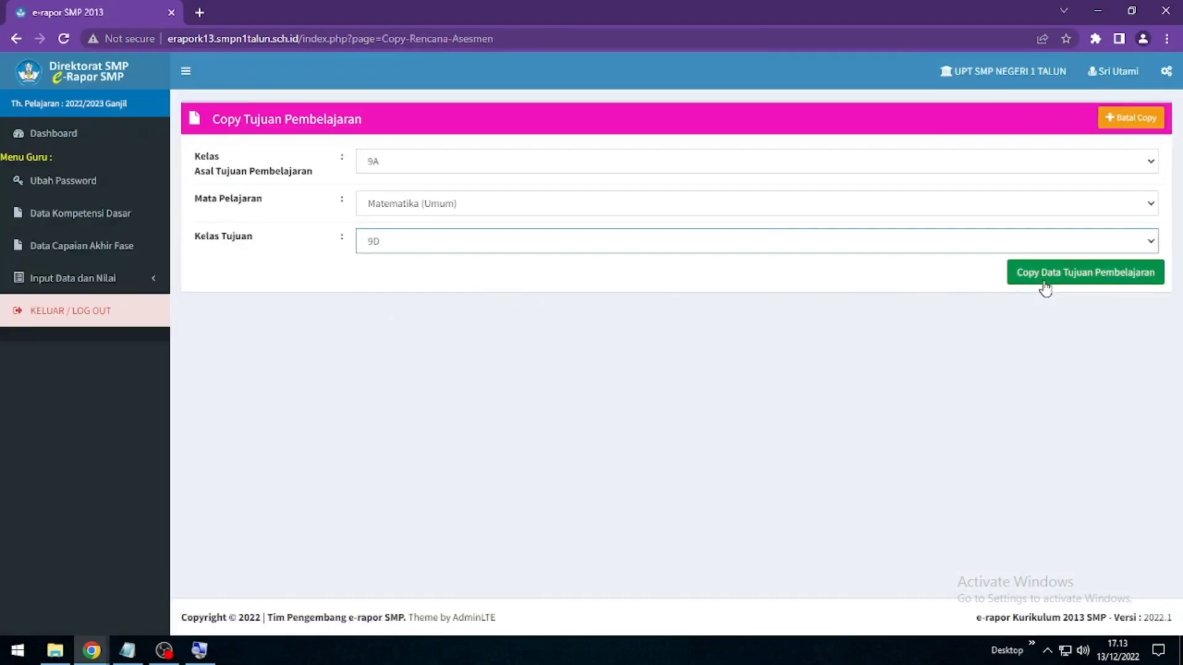
pyautogui.click(1045, 275)
pyautogui.click(665, 120)
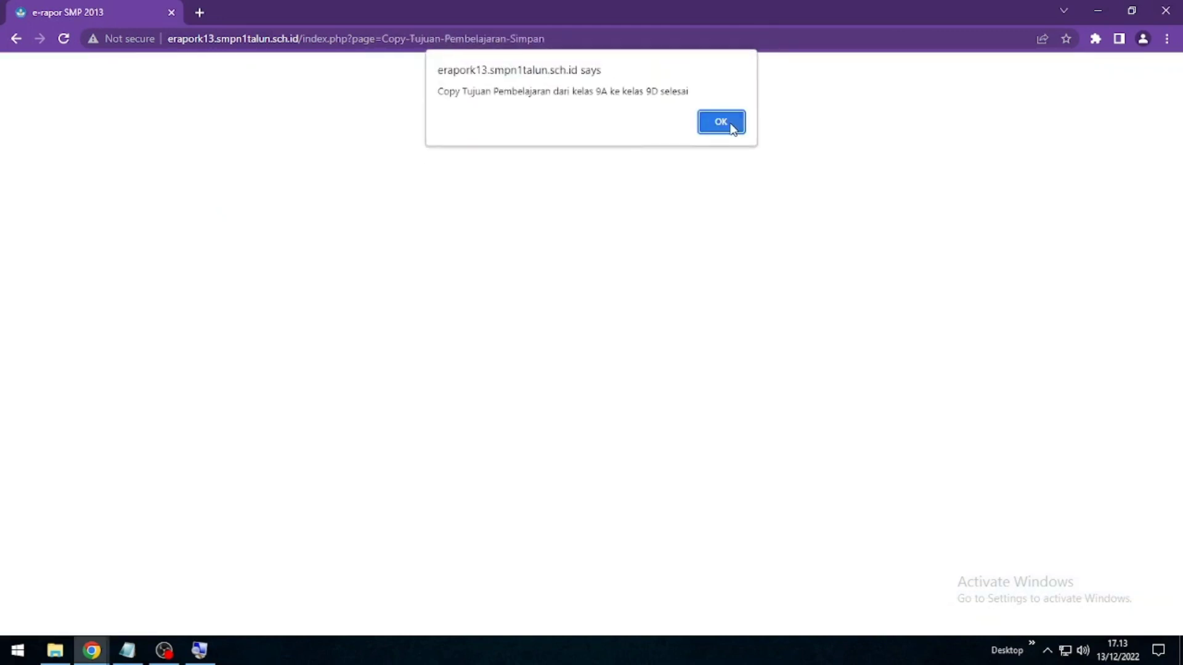
pyautogui.click(731, 121)
# Copy 9A's Matematika (Umum) learning objectives to class 9E
pyautogui.click(416, 204)
pyautogui.click(409, 235)
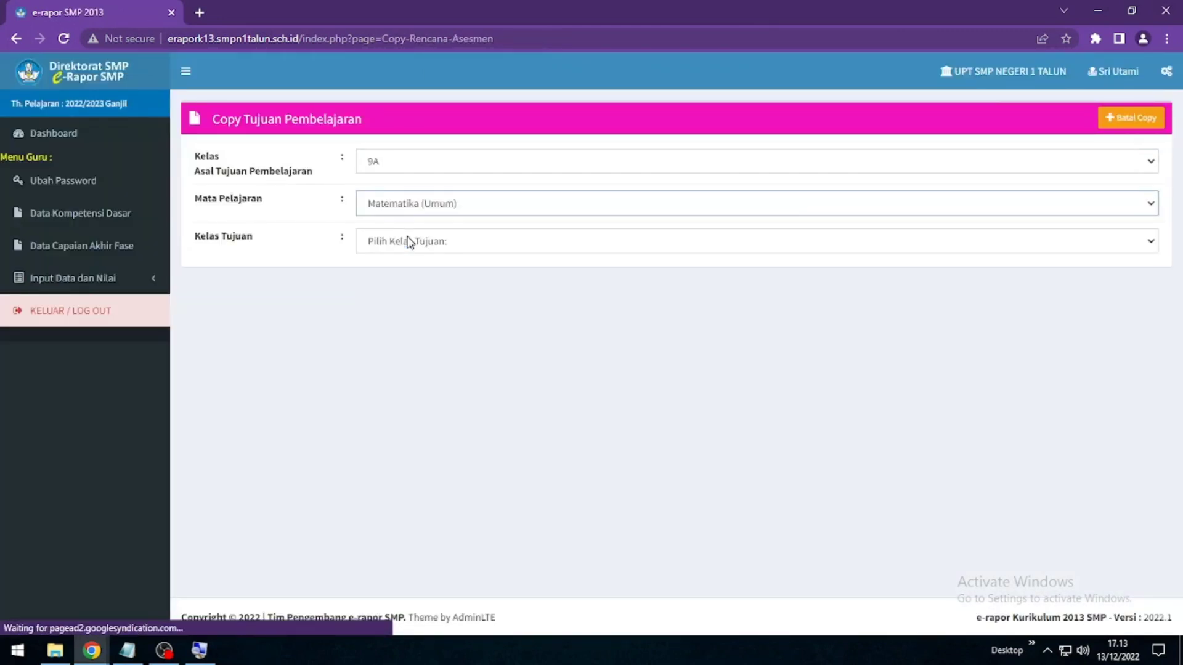
pyautogui.click(409, 240)
pyautogui.click(404, 316)
pyautogui.click(1051, 272)
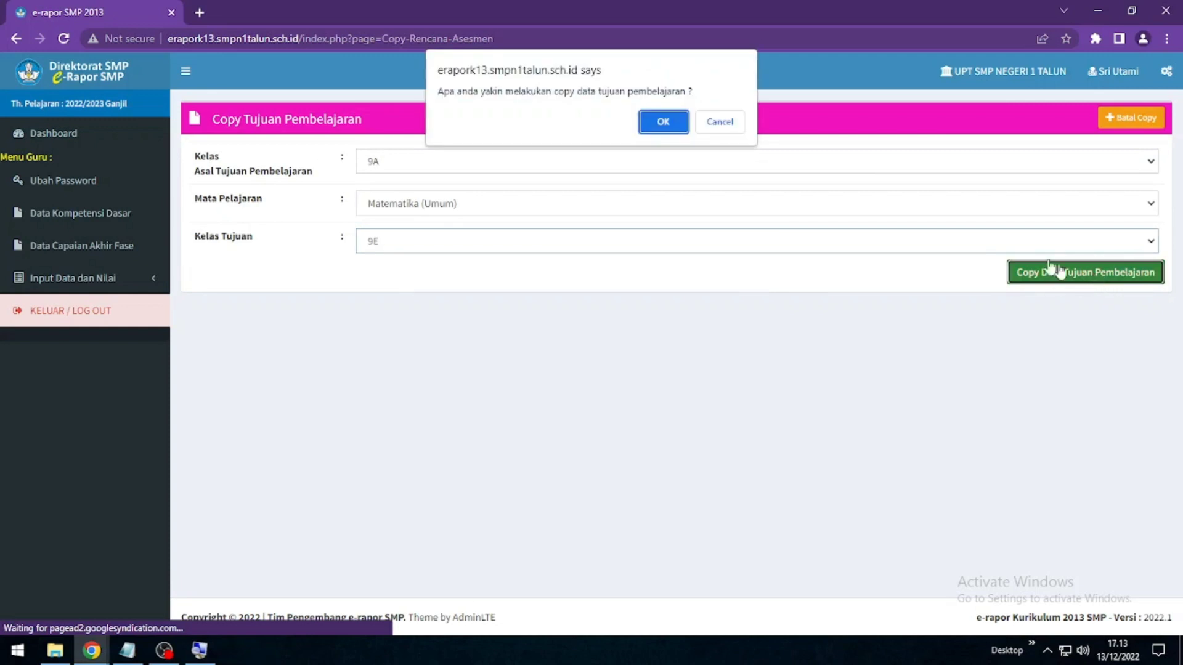
pyautogui.click(671, 124)
pyautogui.click(725, 121)
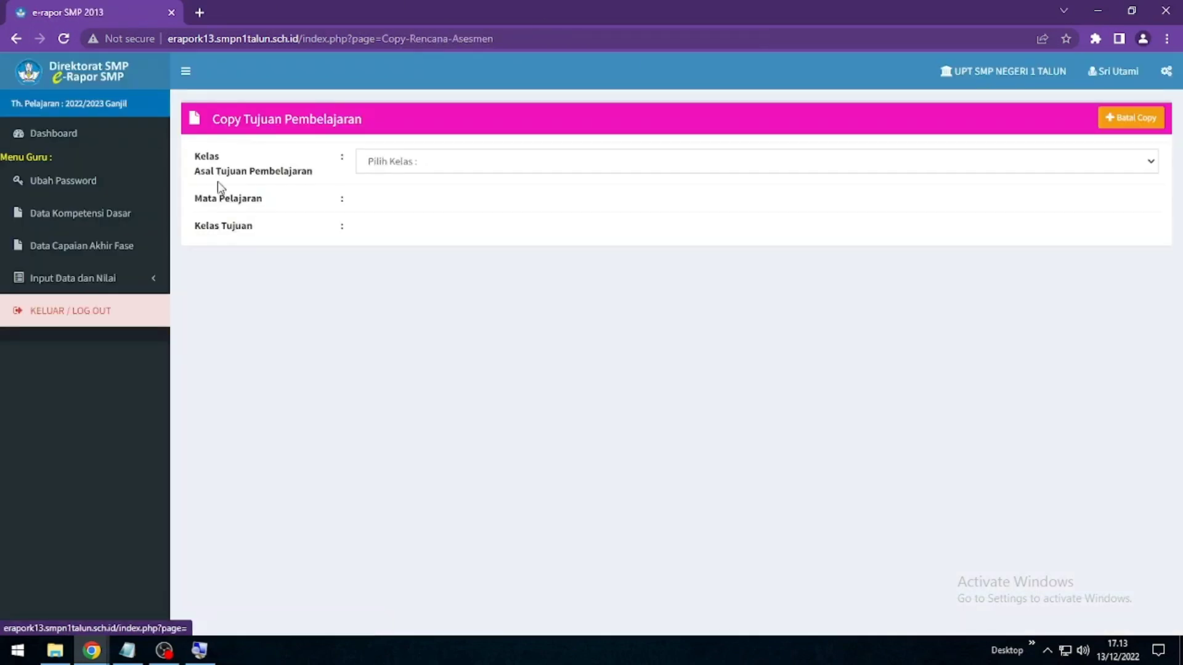
# Load the Input Nilai Rapor table for 9A Matematika (Umum), then return to Notepad
pyautogui.click(69, 283)
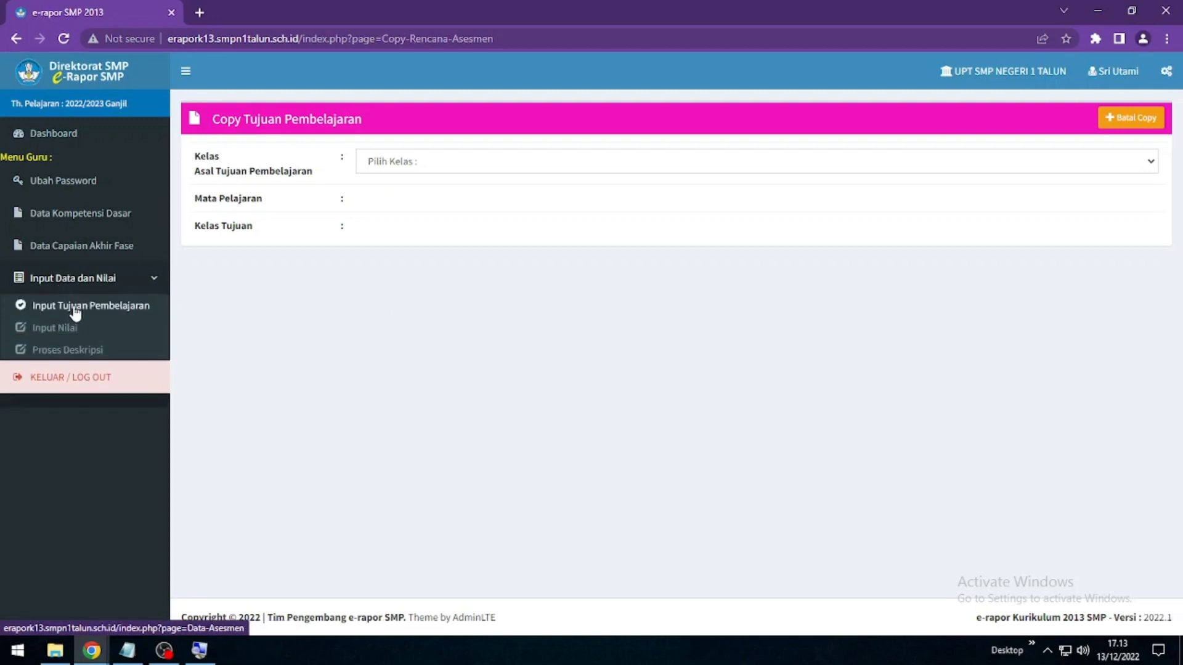
pyautogui.click(70, 332)
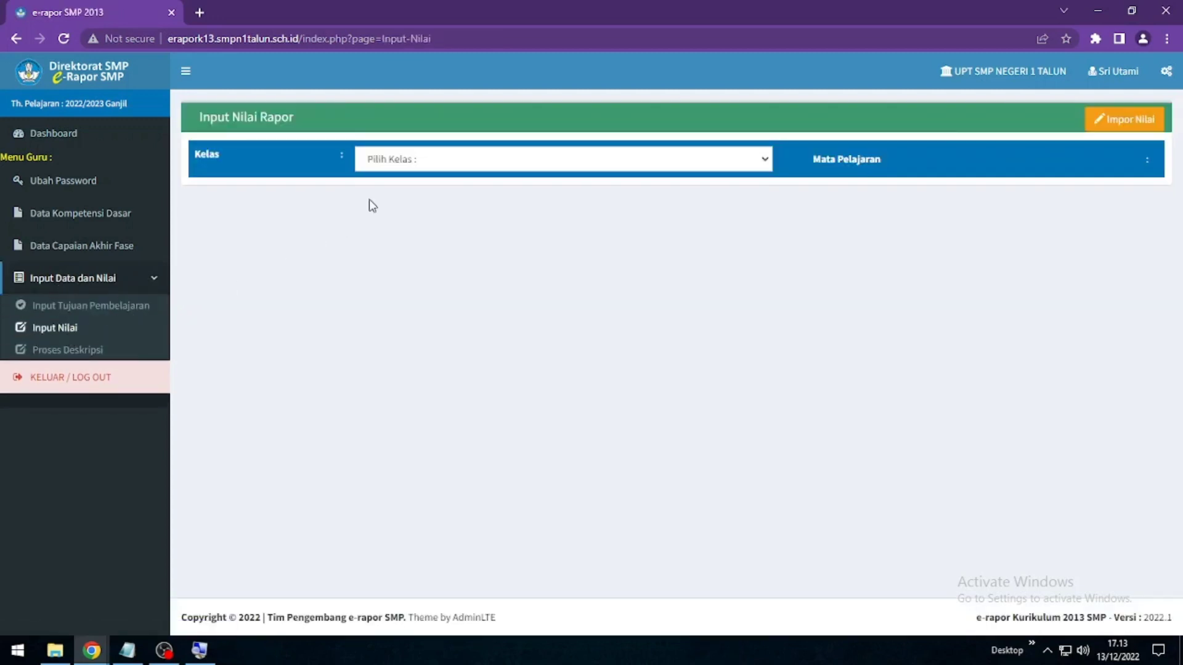
pyautogui.click(421, 163)
pyautogui.click(412, 193)
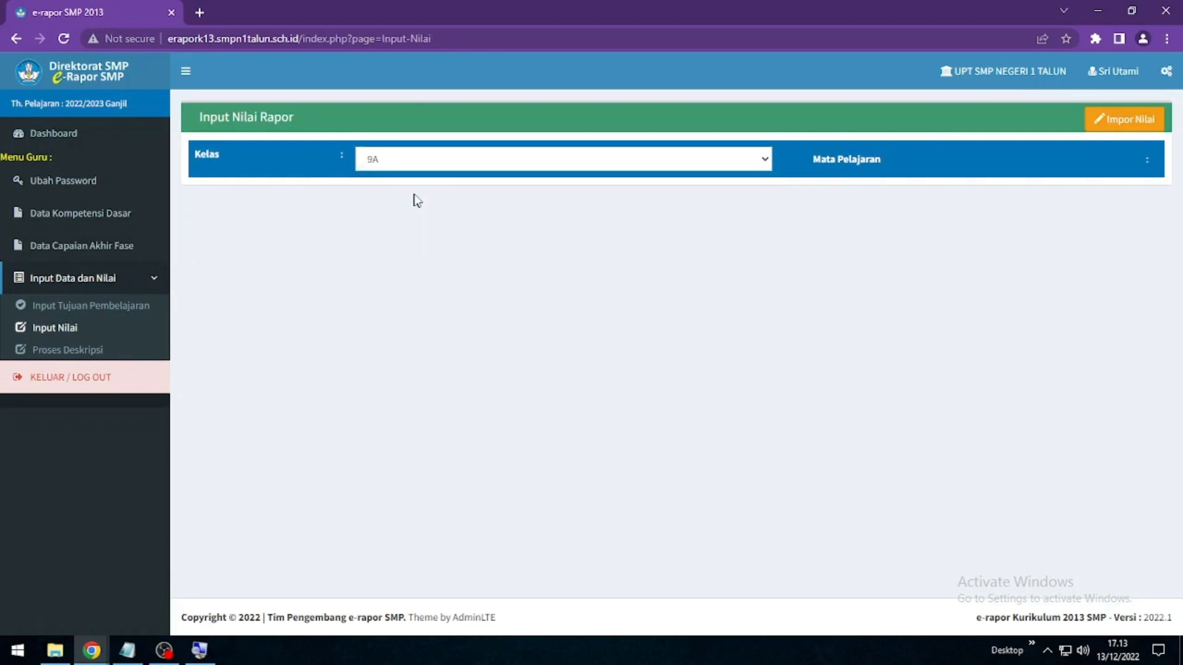
pyautogui.click(872, 160)
pyautogui.click(870, 194)
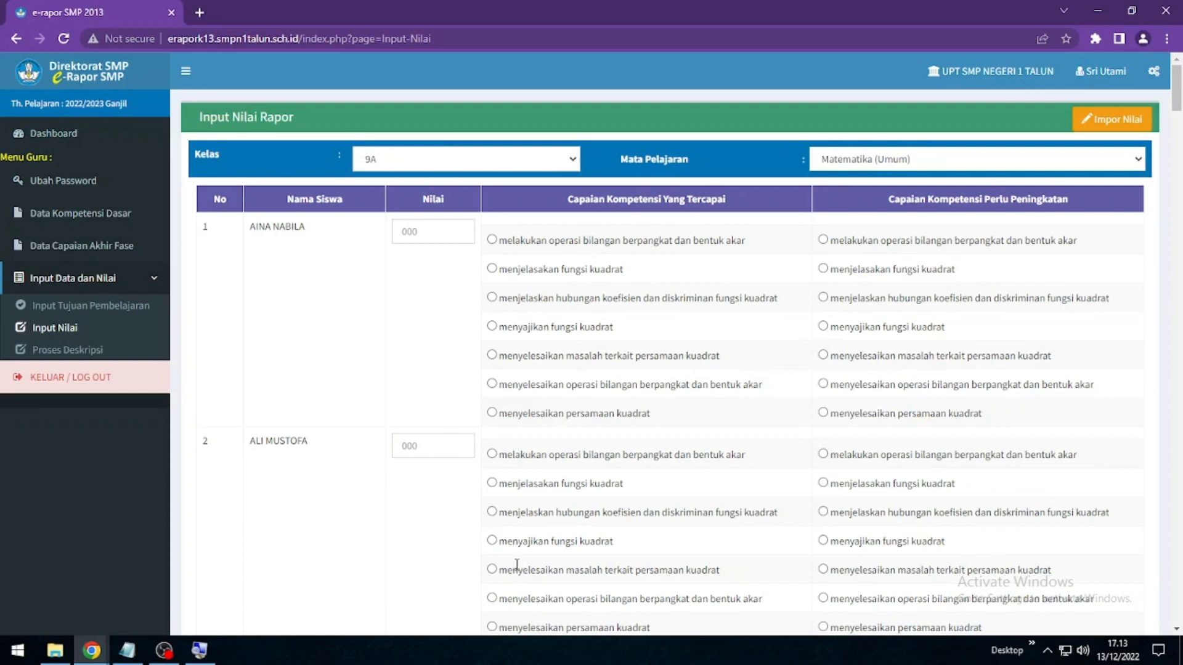
pyautogui.click(133, 653)
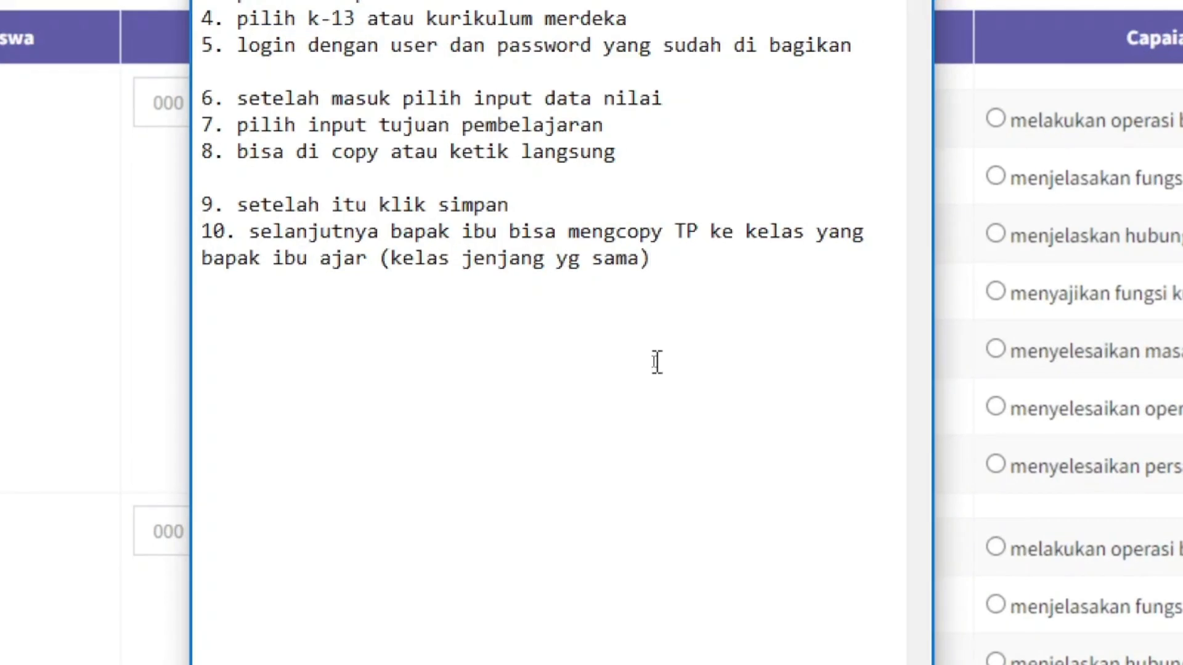
# Add the note 'Tujuan Pembelajaran sudah masuk.. dan ini nantinya akan menjadi deskripsi di rapor' plus 'Terima kasih', then minimize Notepad
pyautogui.press('Return')
pyautogui.write('Tujuan ')
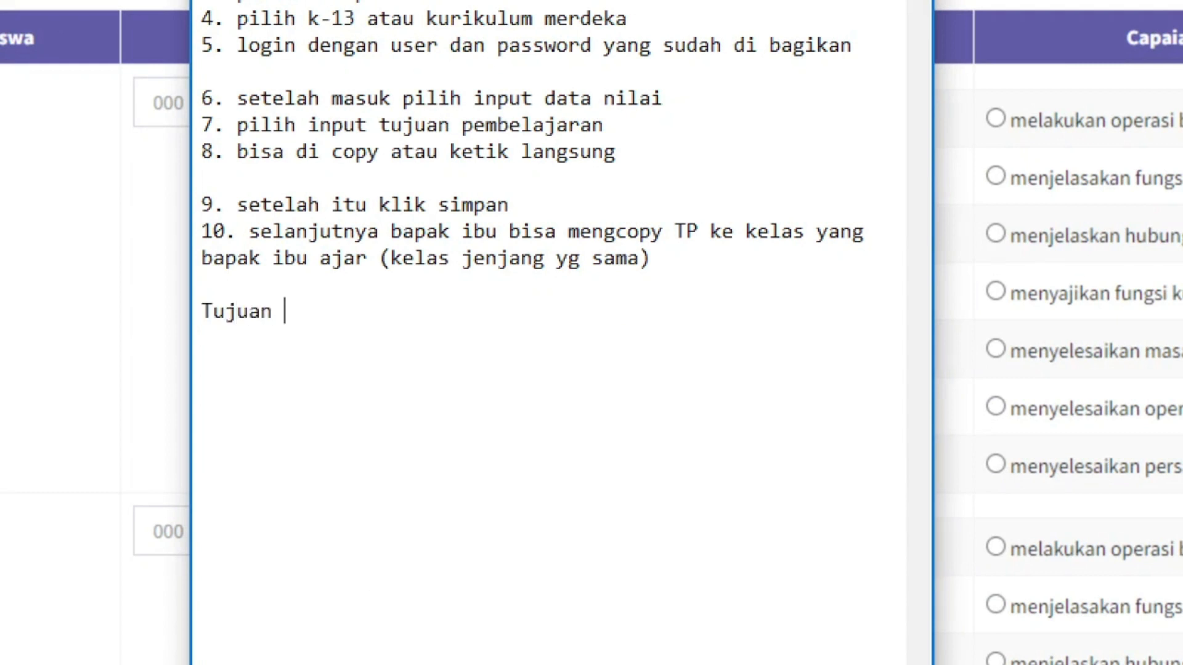
pyautogui.write('Pembelaj')
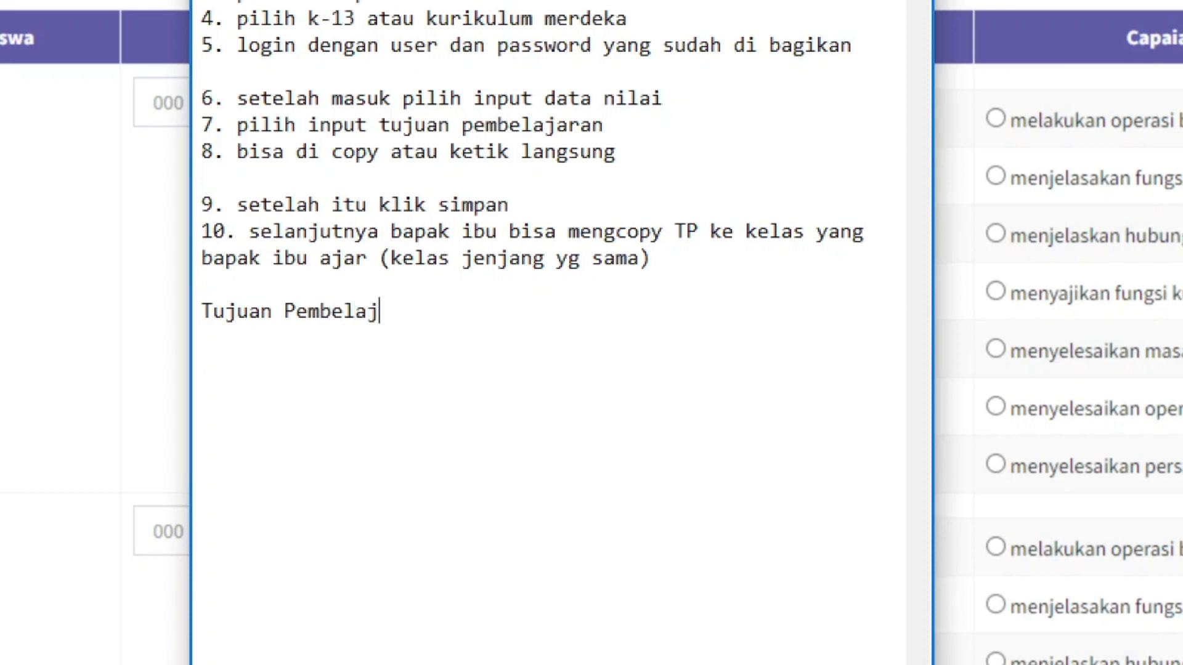
pyautogui.write('aran sudah ')
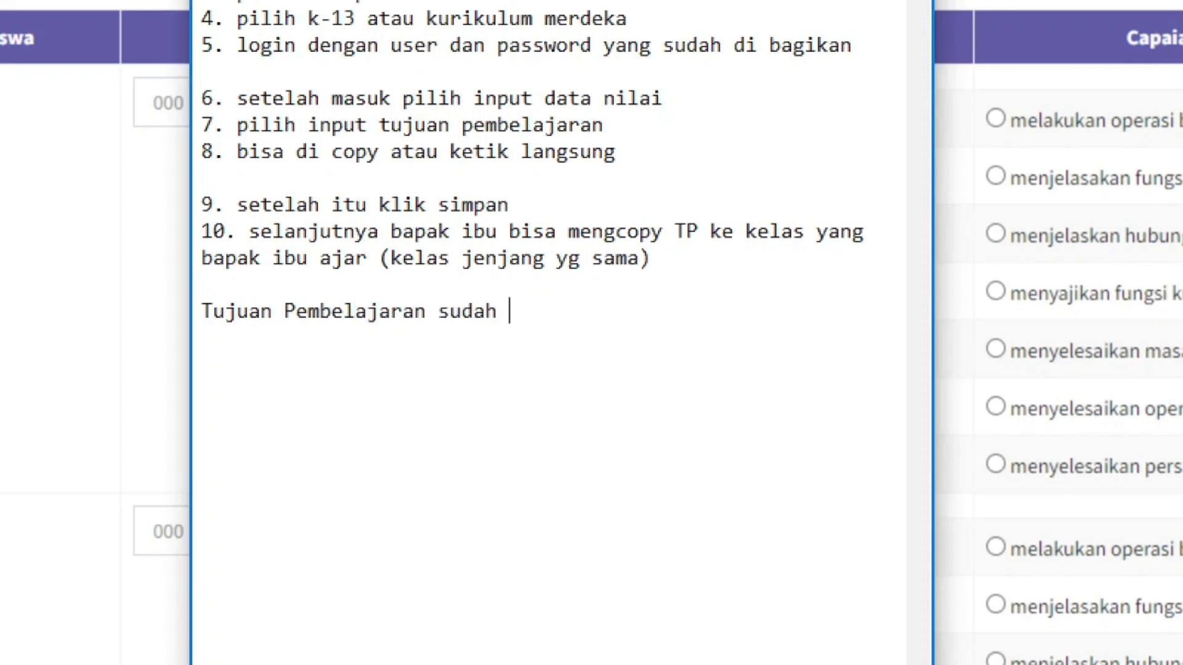
pyautogui.write('masuk')
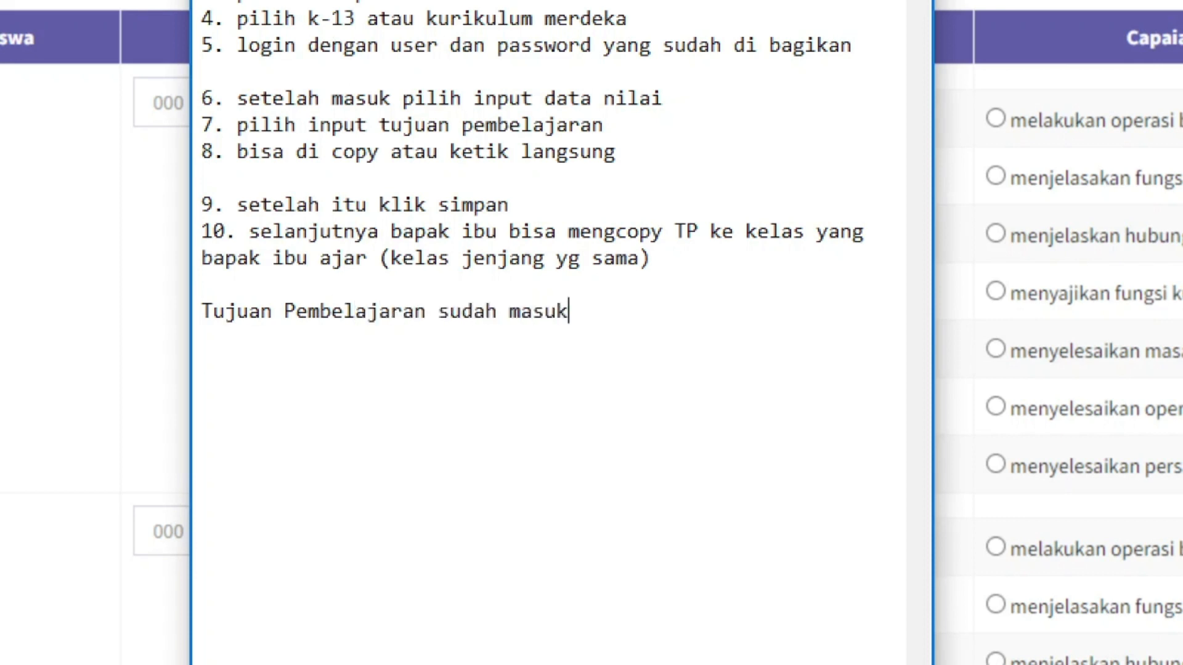
pyautogui.write('.. dan ini n')
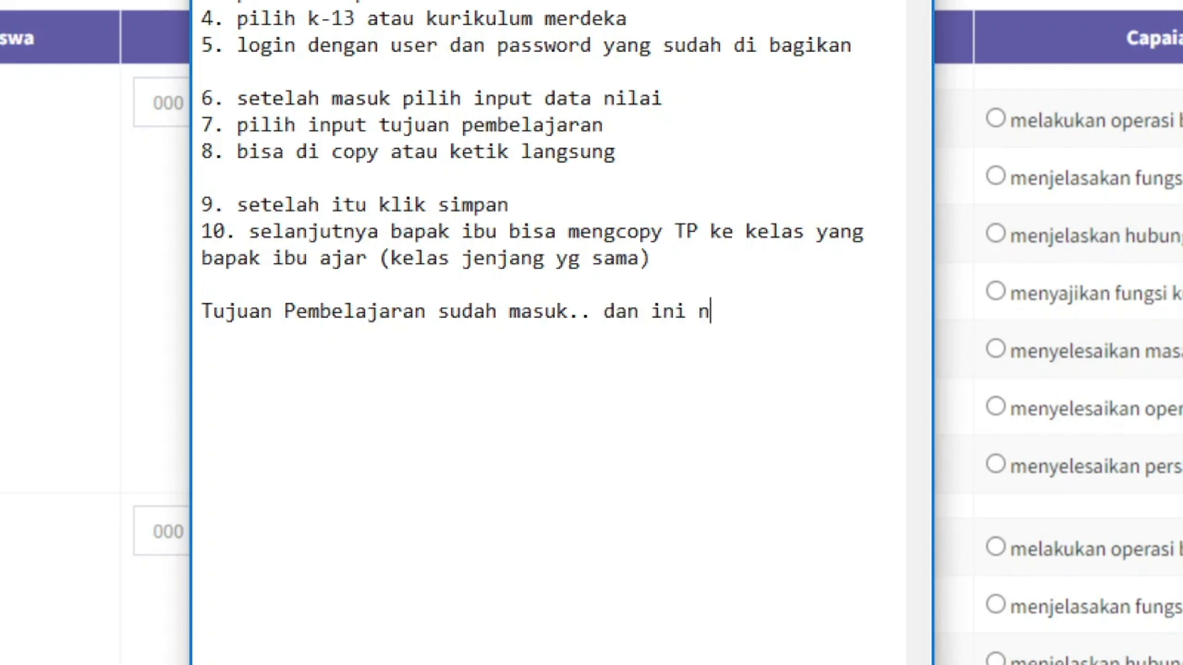
pyautogui.write('antinya akan')
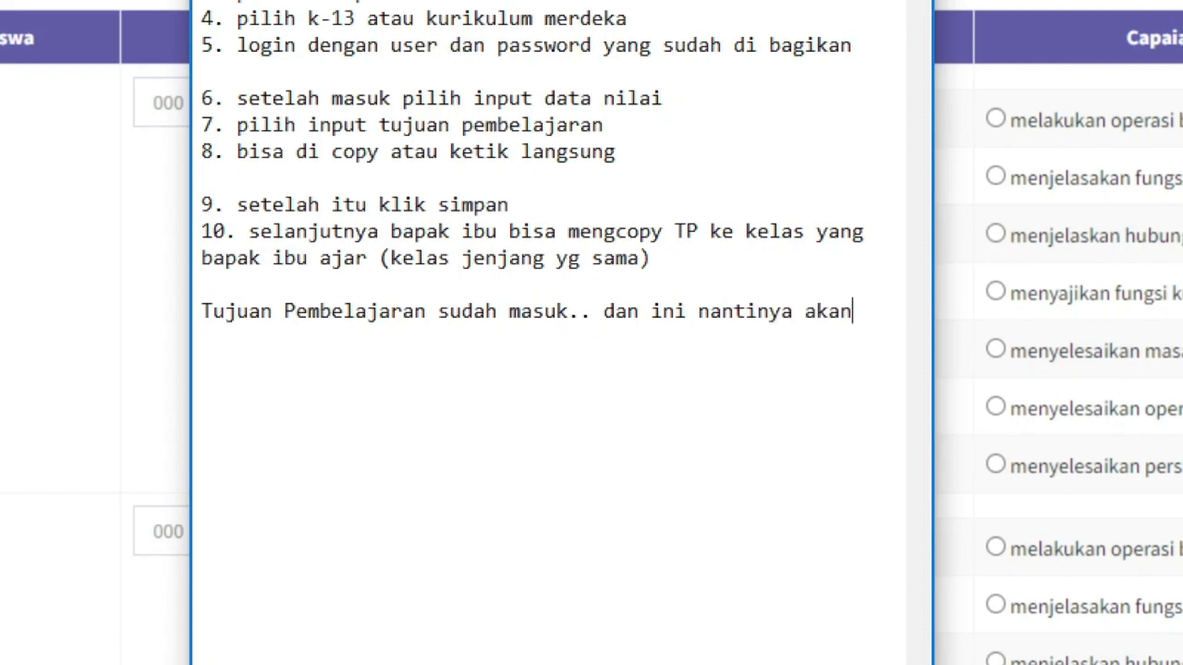
pyautogui.write(' menjadi ')
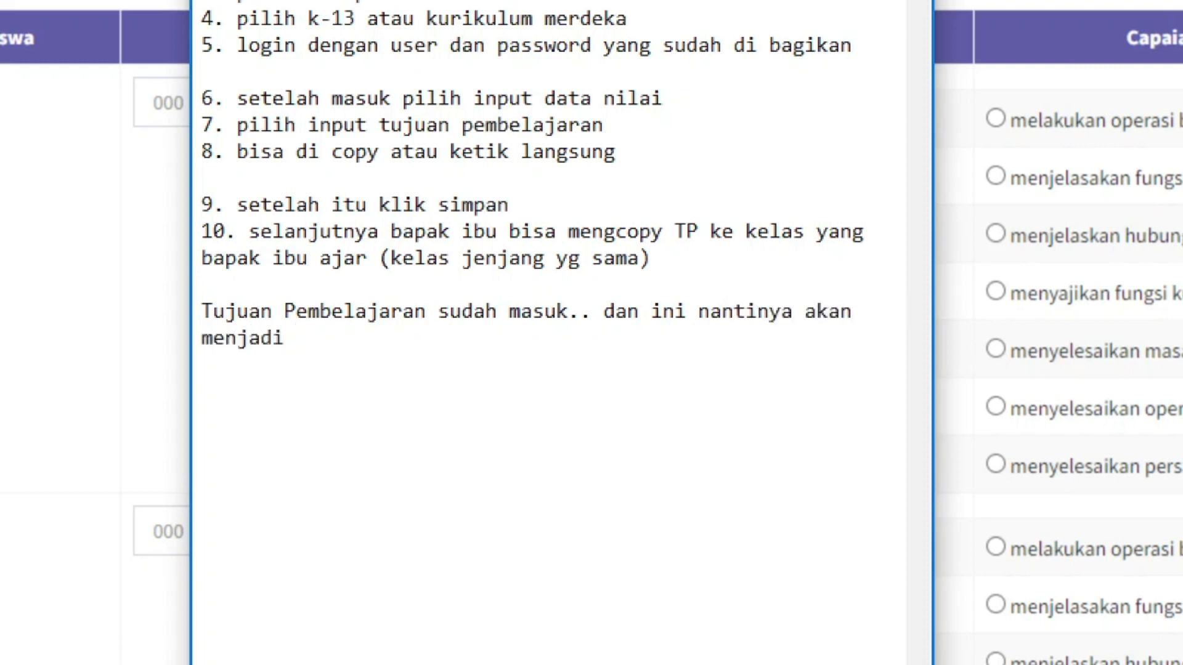
pyautogui.write('deskrip')
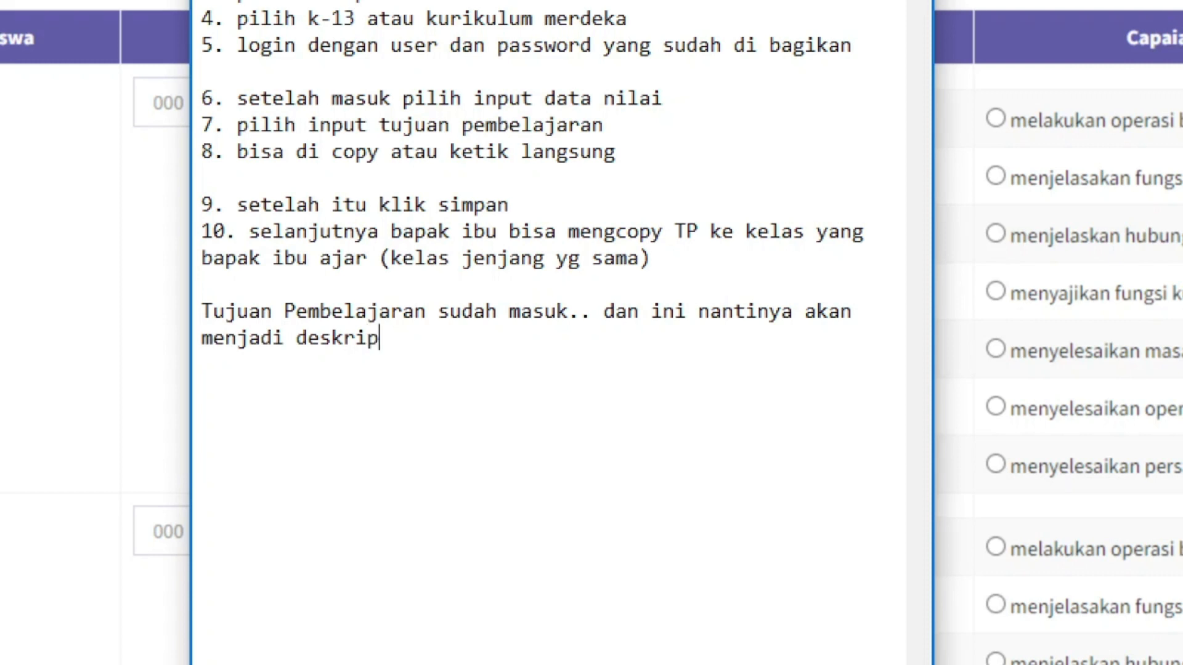
pyautogui.write('si di rapor  ')
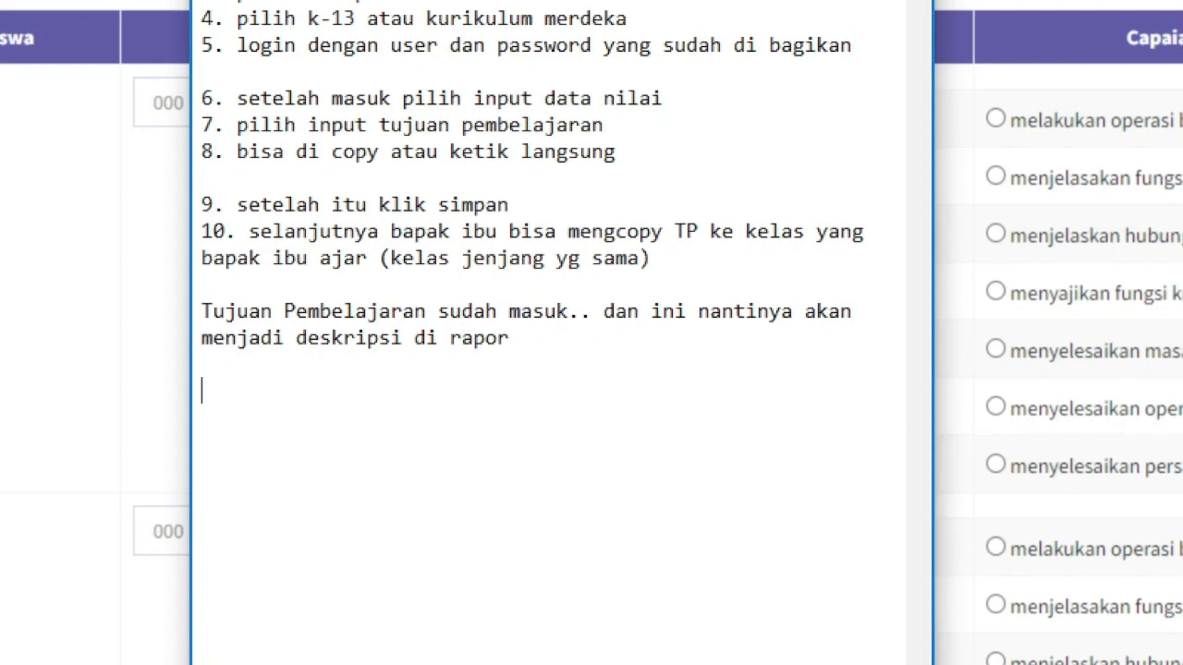
pyautogui.write('Terima kasih')
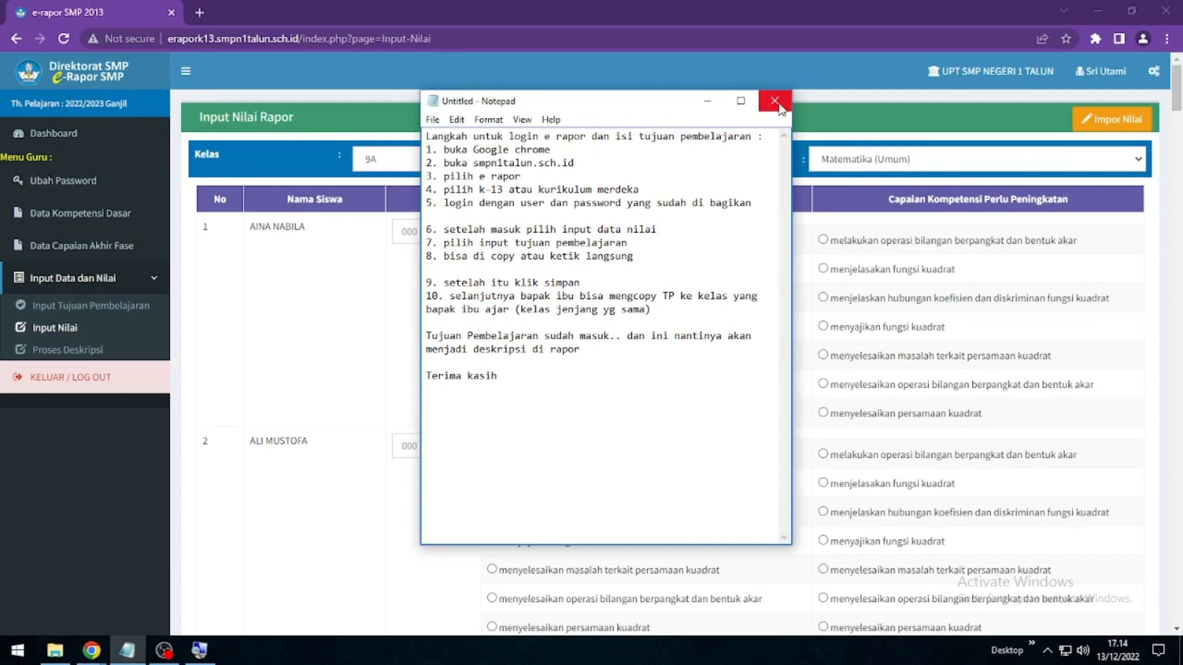
pyautogui.click(705, 97)
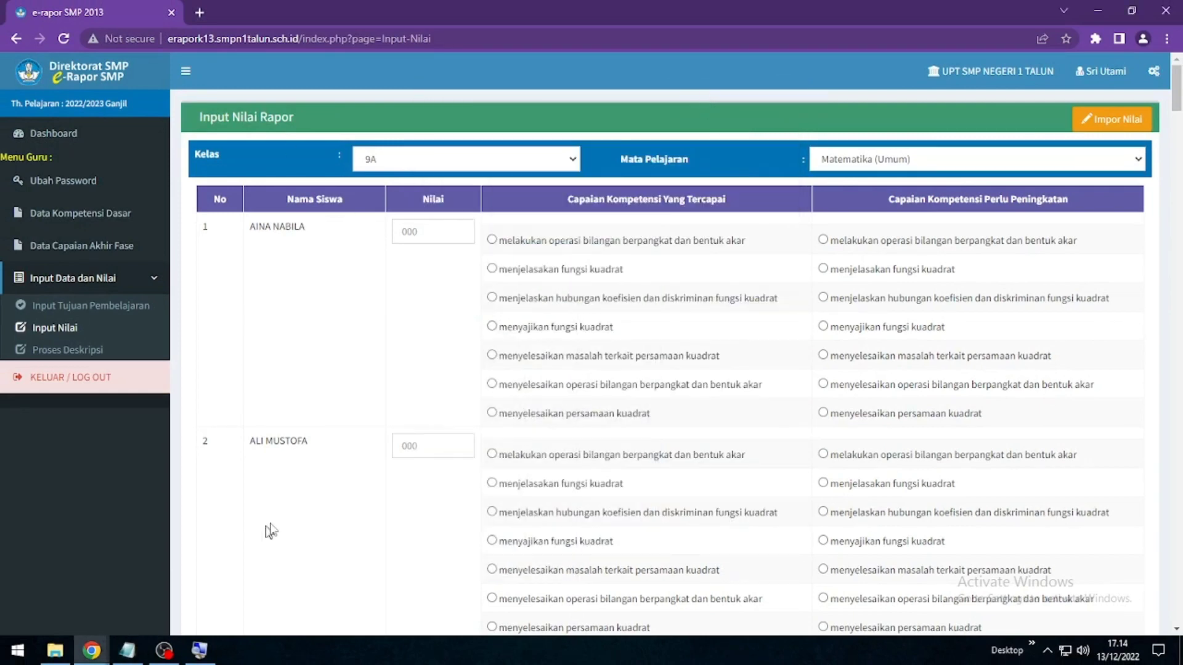